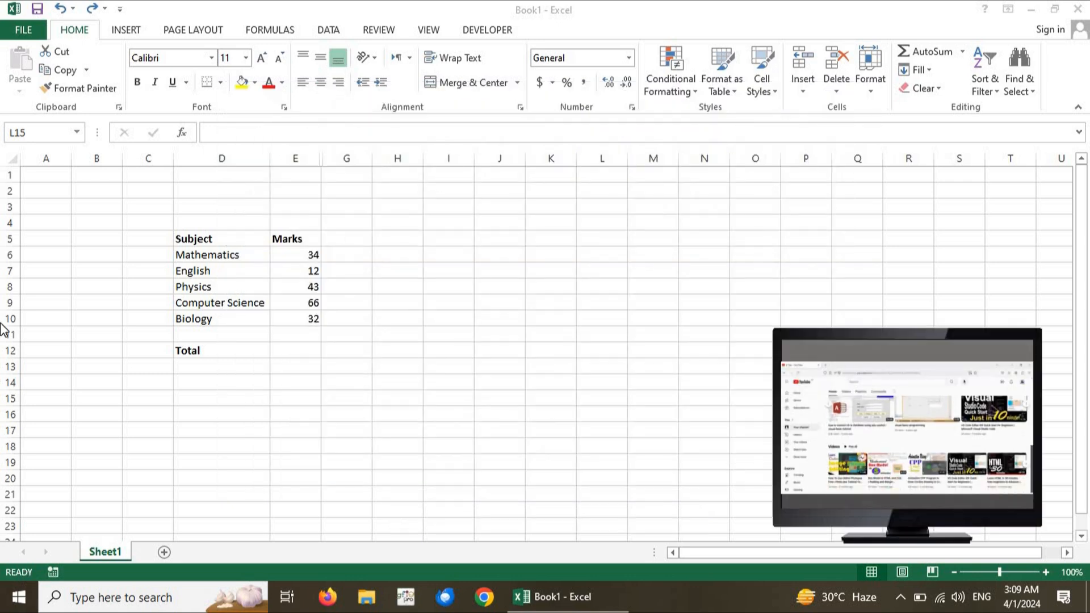
# - Examine the Subject and Marks columns in D5:E10 and the available conditional formatting options
pyautogui.click(223, 251)
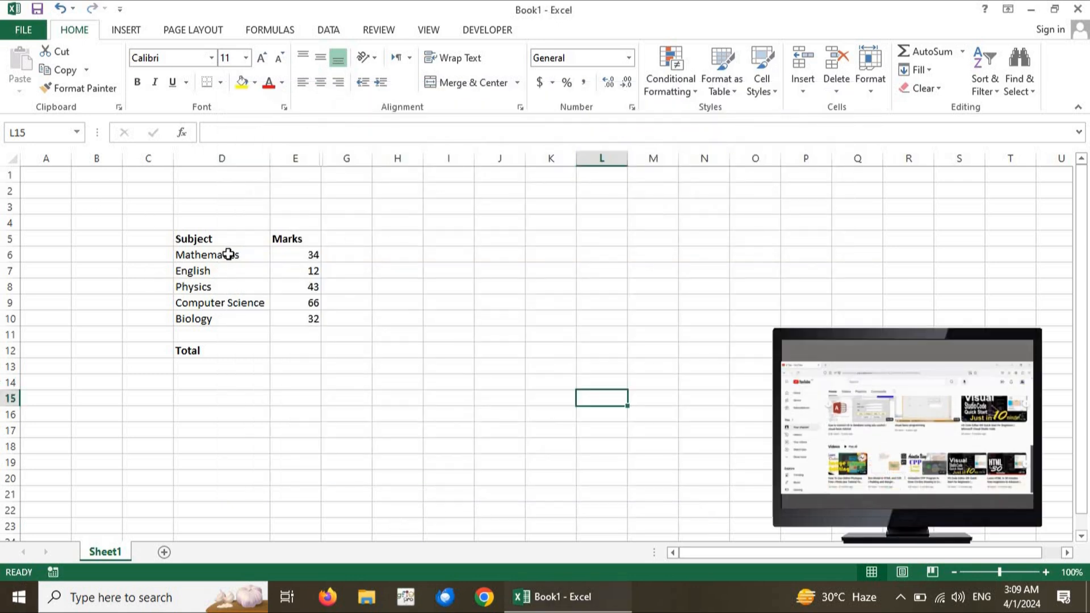
pyautogui.moveTo(228, 253); pyautogui.dragTo(299, 318)
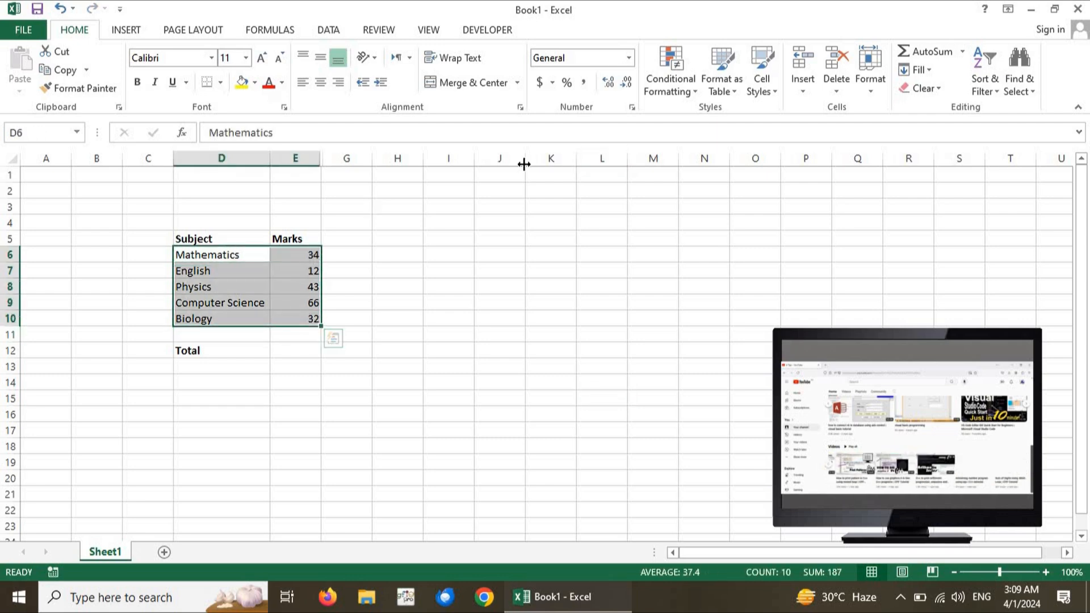
pyautogui.click(680, 77)
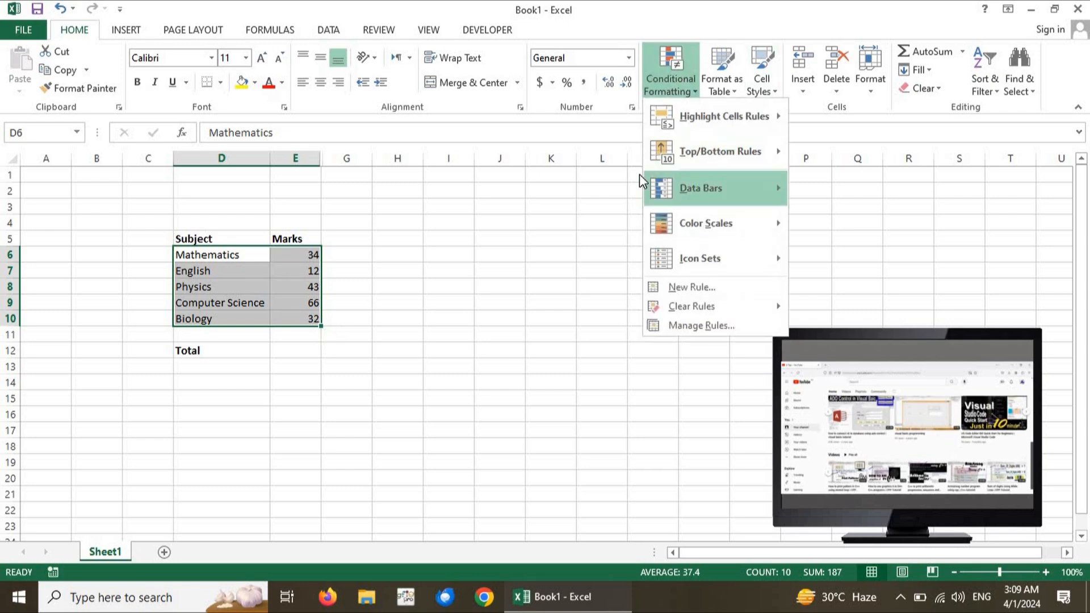
pyautogui.click(250, 251)
pyautogui.click(674, 83)
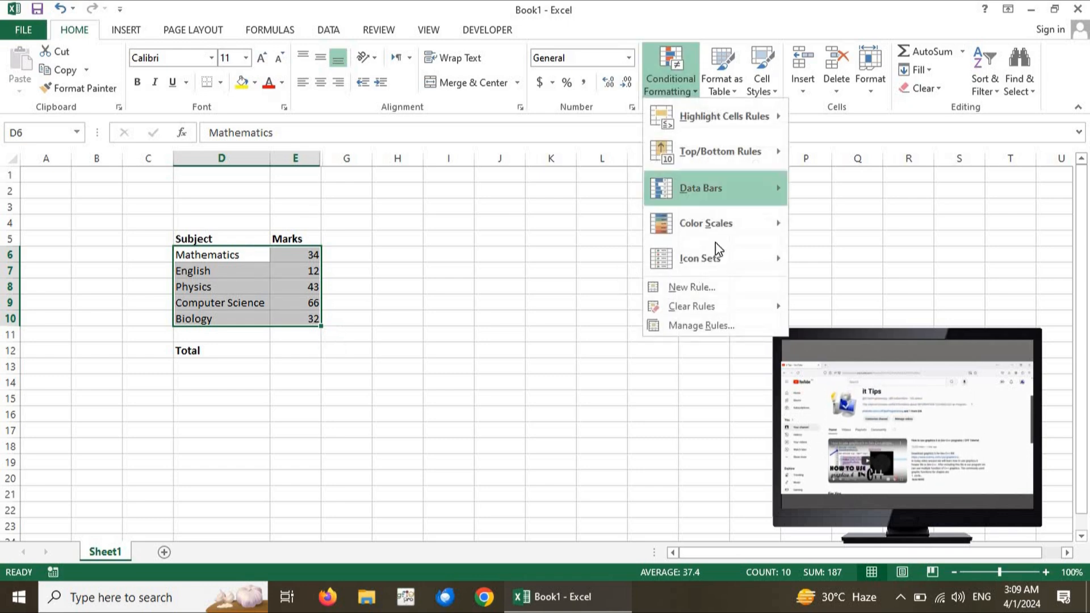
pyautogui.click(181, 283)
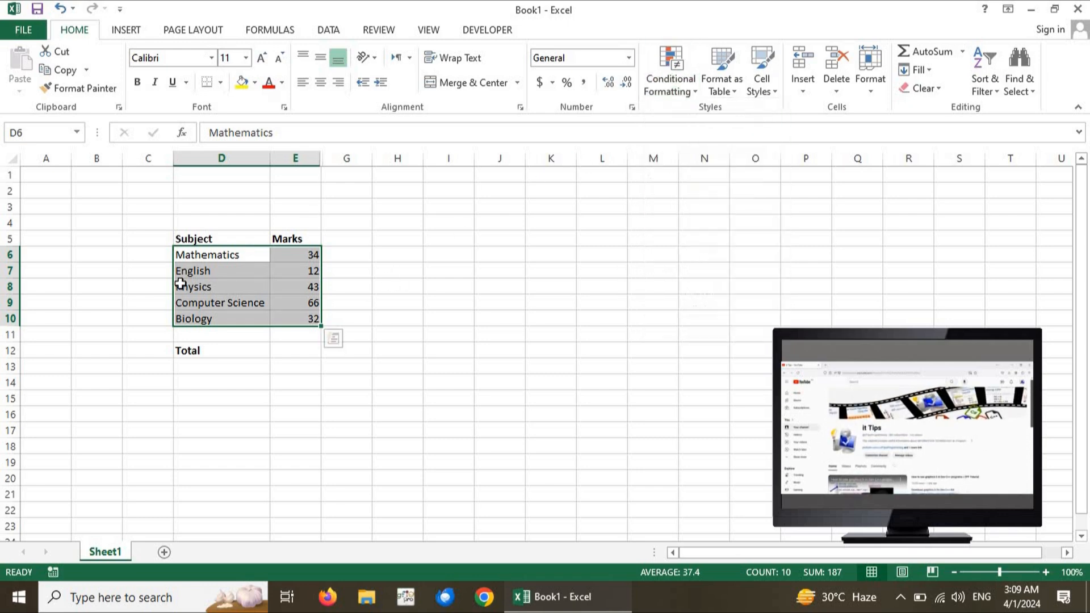
pyautogui.click(208, 273)
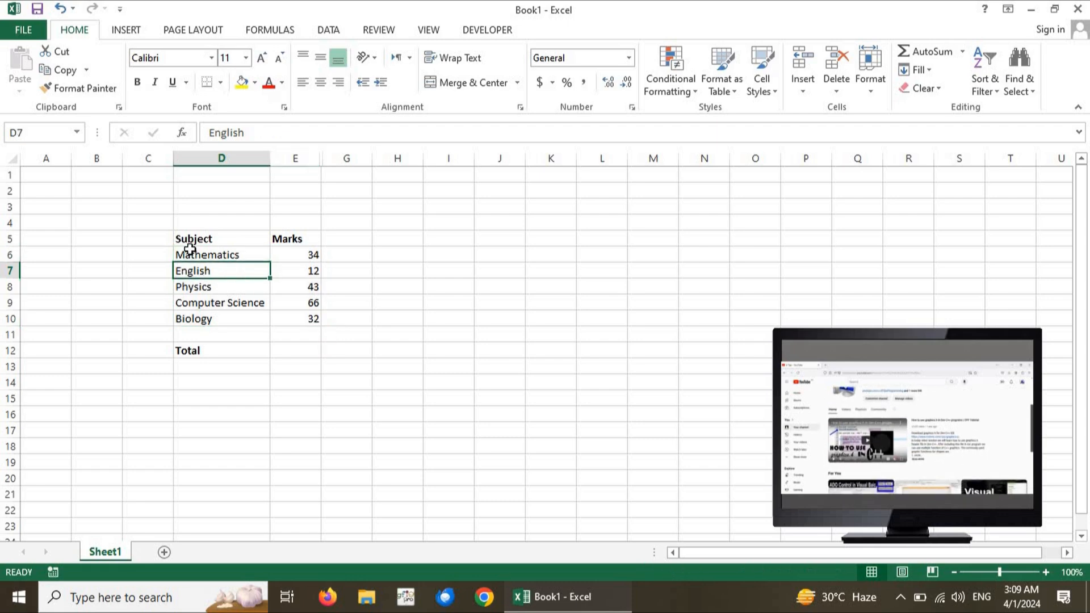
pyautogui.moveTo(201, 240); pyautogui.dragTo(205, 318)
pyautogui.moveTo(305, 240); pyautogui.dragTo(298, 313)
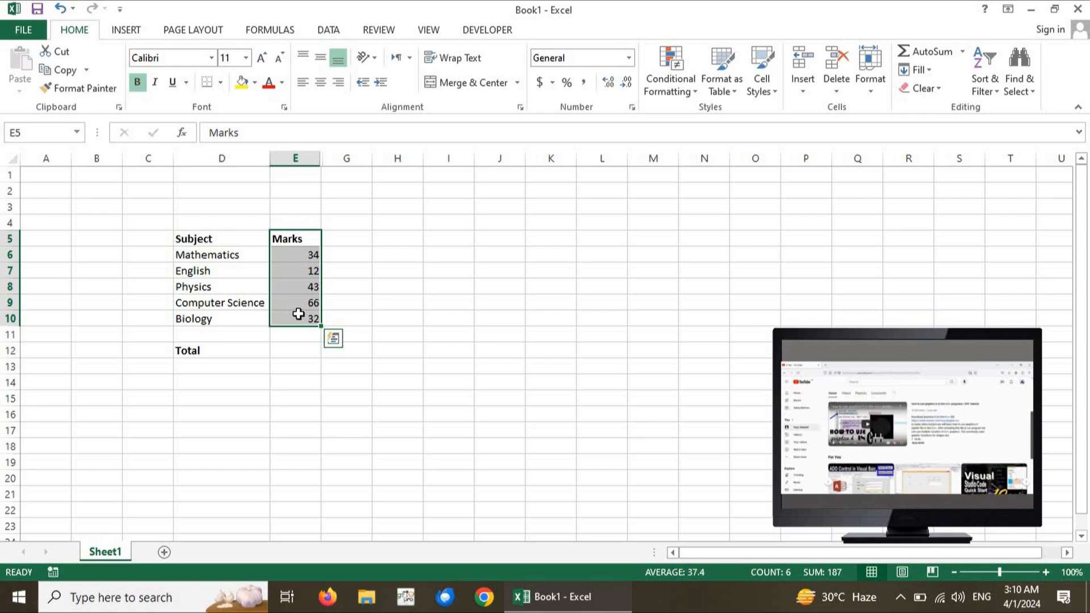
pyautogui.click(328, 300)
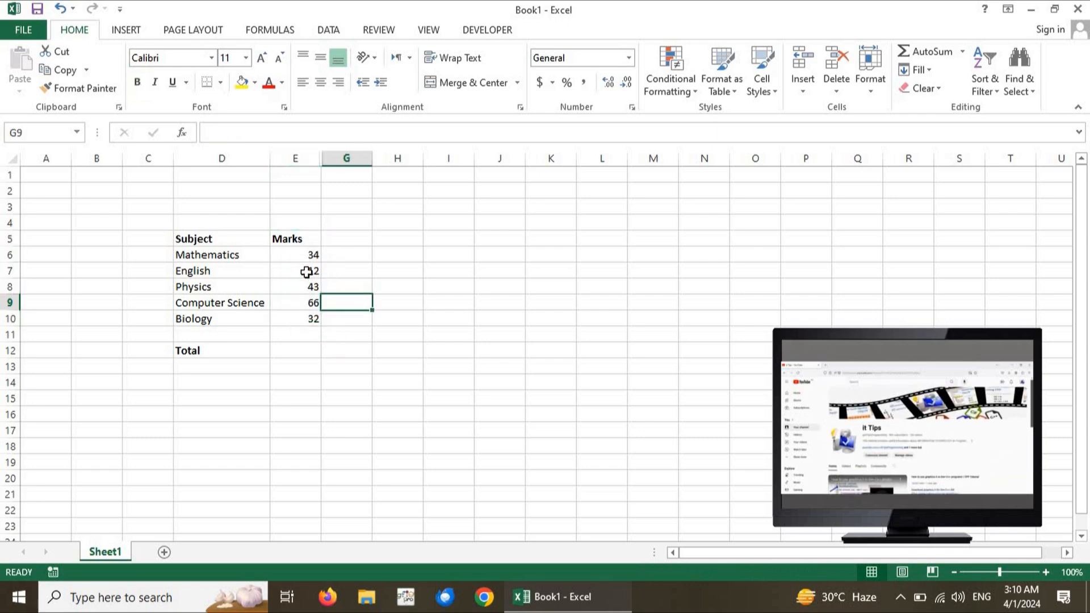
pyautogui.click(294, 254)
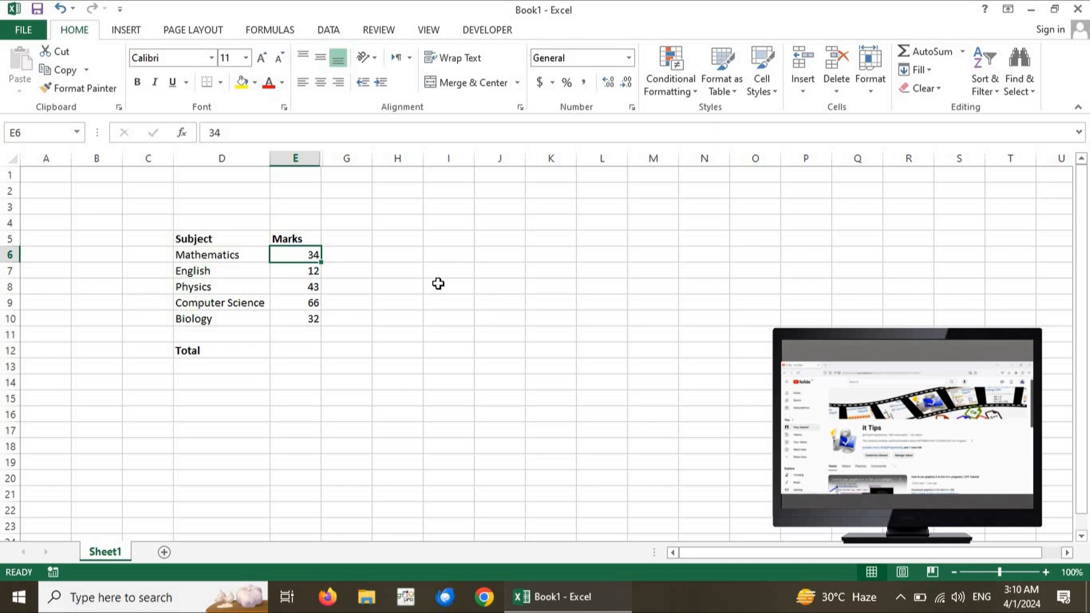
# - Apply italic formatting to the empty cell H9
pyautogui.click(387, 298)
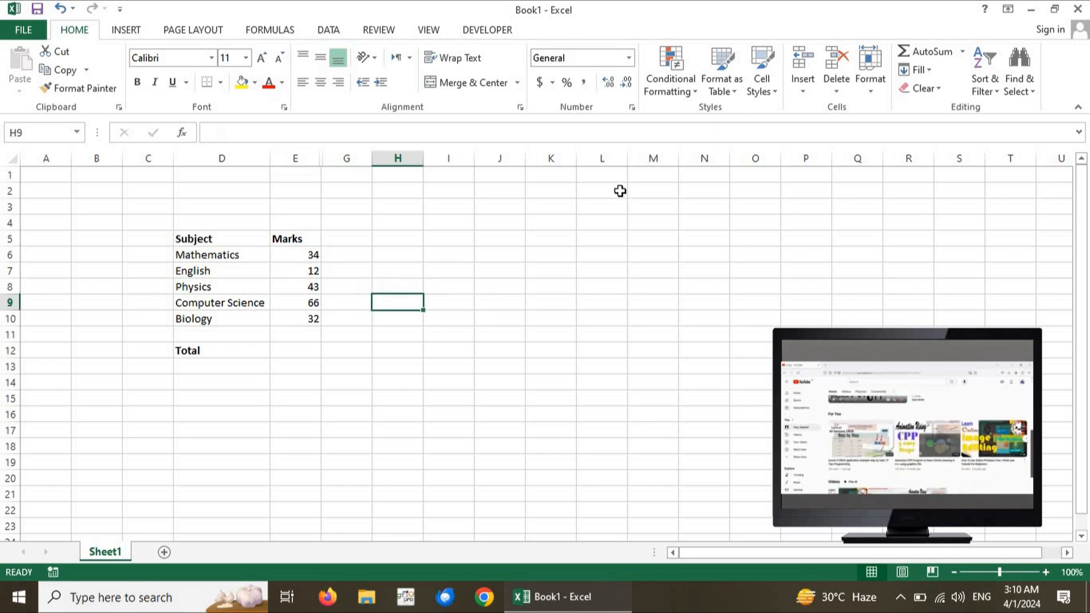
pyautogui.hotkey('ctrl', 'i')
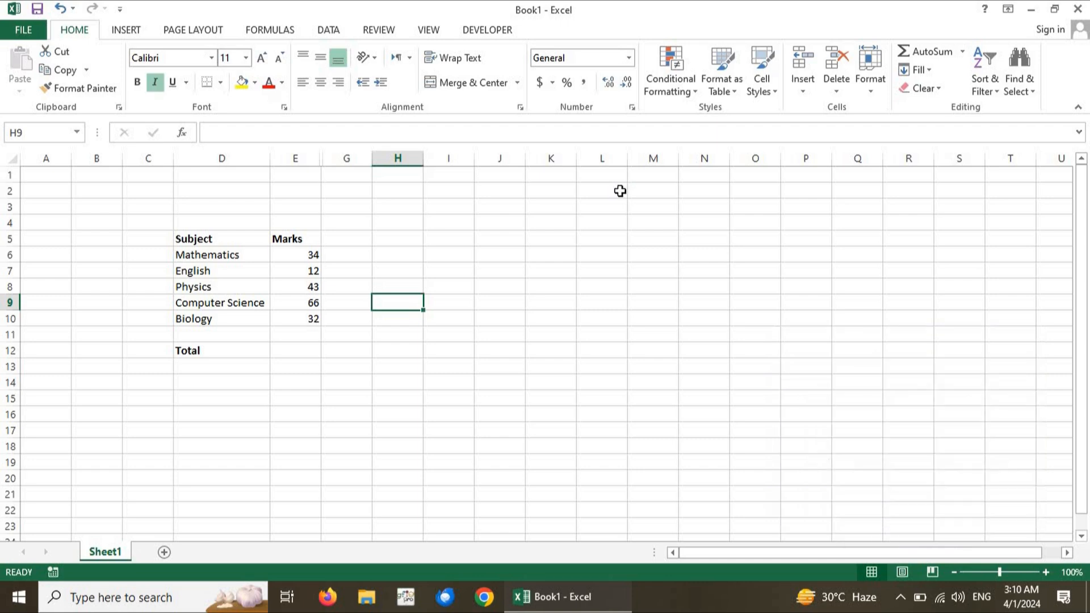
# - Try to start a custom sort with only the empty cell H9 selected
pyautogui.click(992, 81)
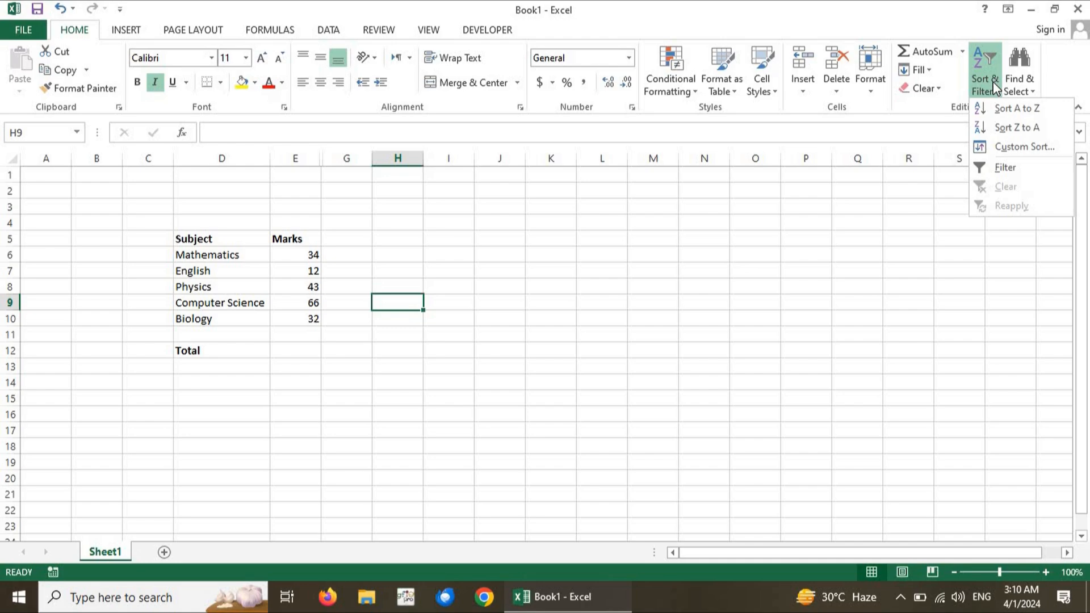
pyautogui.click(993, 84)
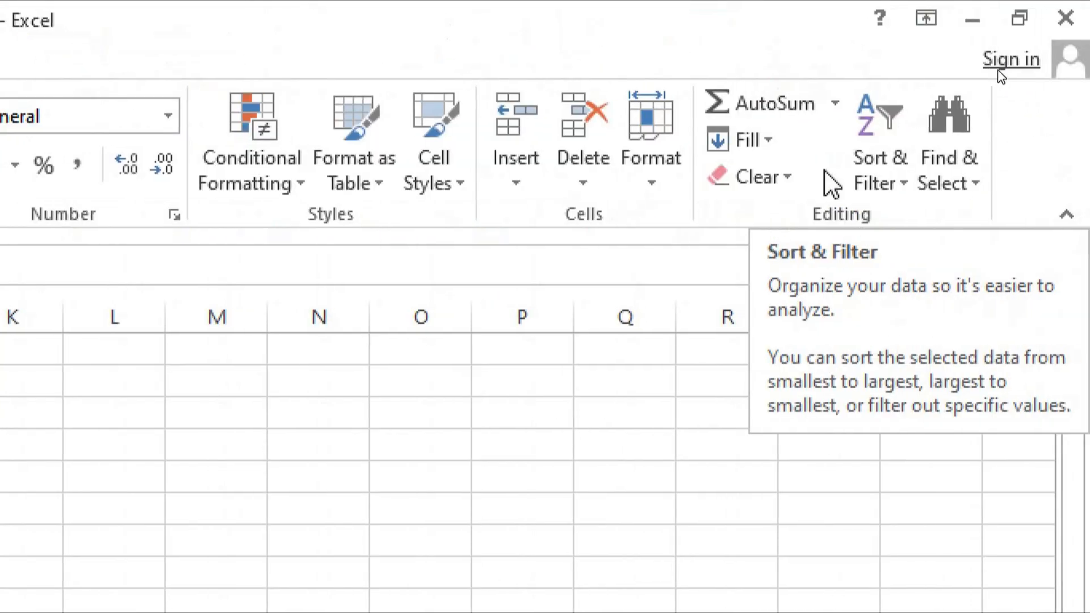
pyautogui.click(881, 193)
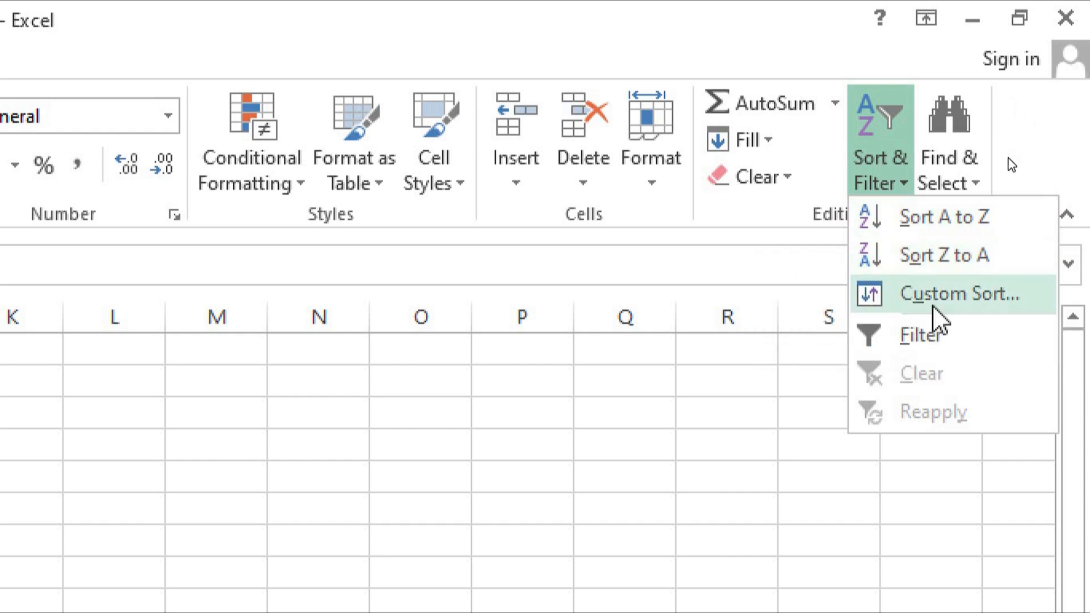
pyautogui.click(942, 293)
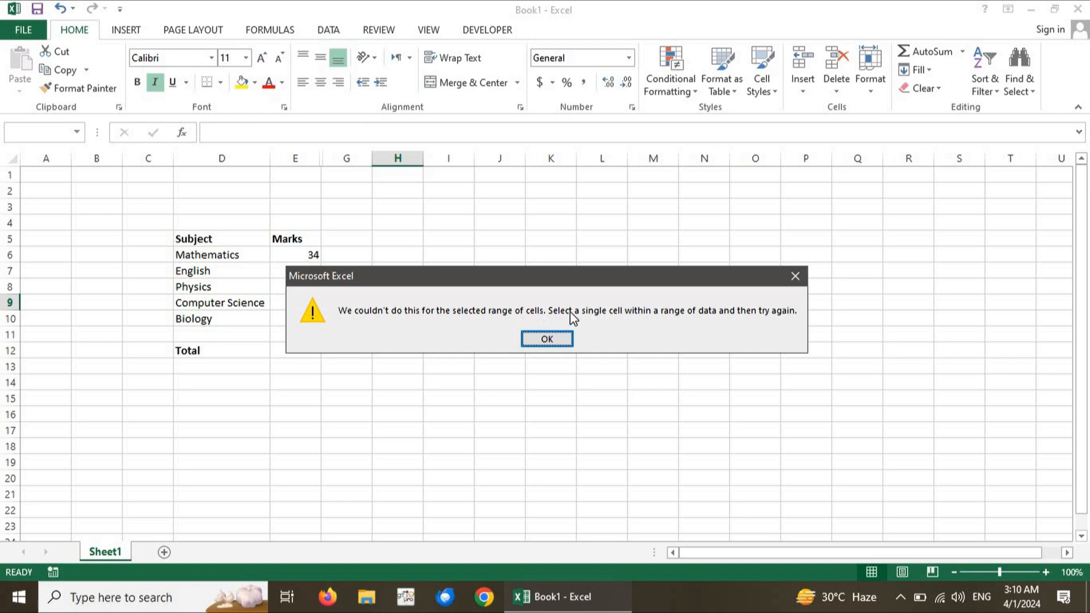
pyautogui.click(561, 338)
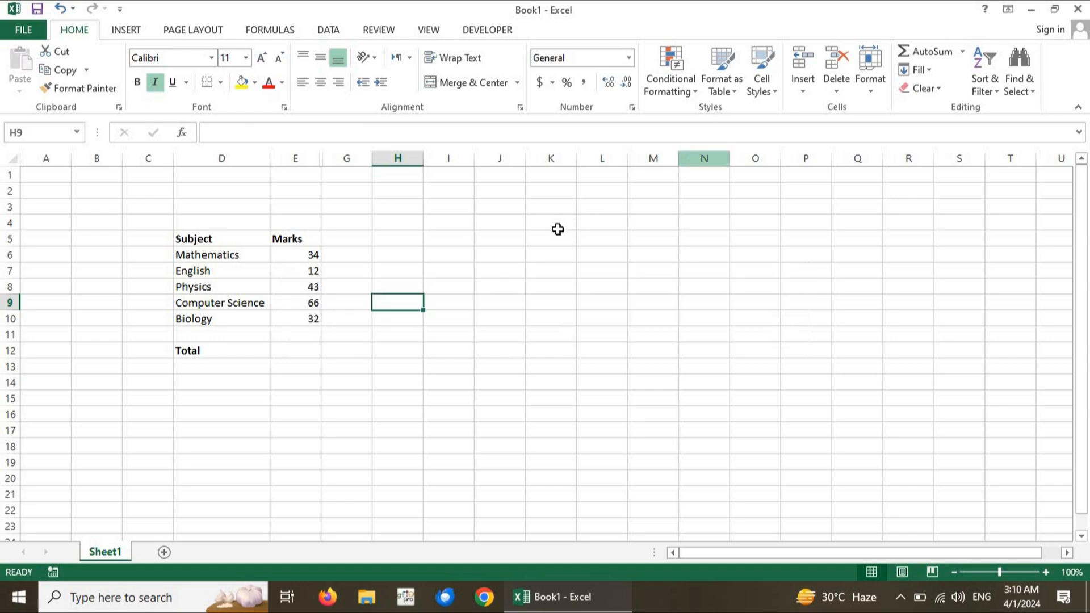
pyautogui.click(552, 227)
# - Select the marks of all five subjects, cells E6:E10, without the header
pyautogui.click(304, 254)
pyautogui.moveTo(303, 275); pyautogui.dragTo(298, 318)
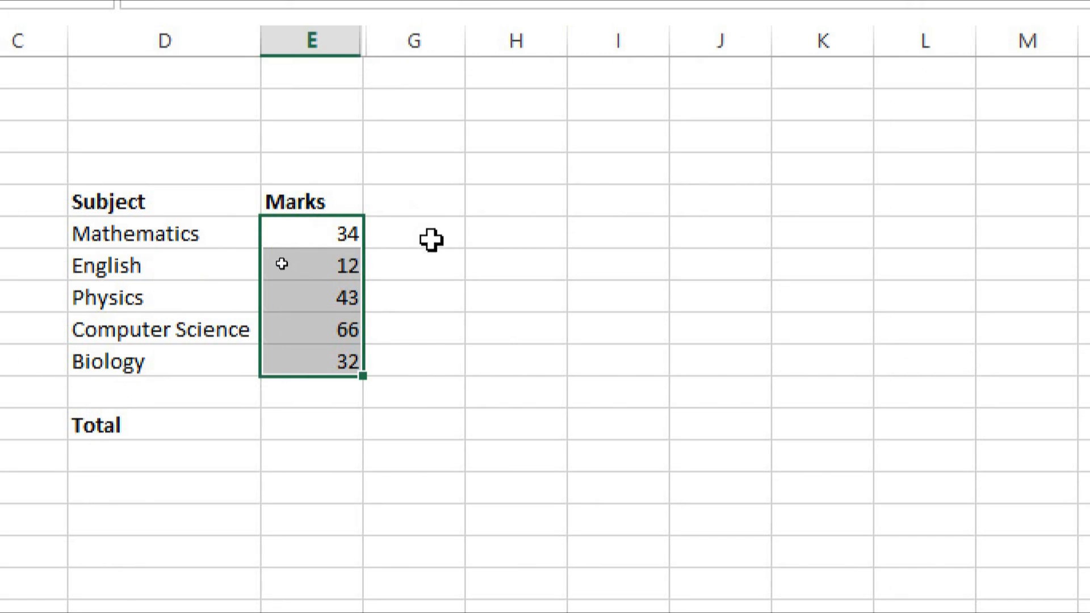
pyautogui.click(290, 230)
pyautogui.moveTo(292, 229); pyautogui.dragTo(423, 307)
pyautogui.moveTo(307, 235); pyautogui.dragTo(316, 366)
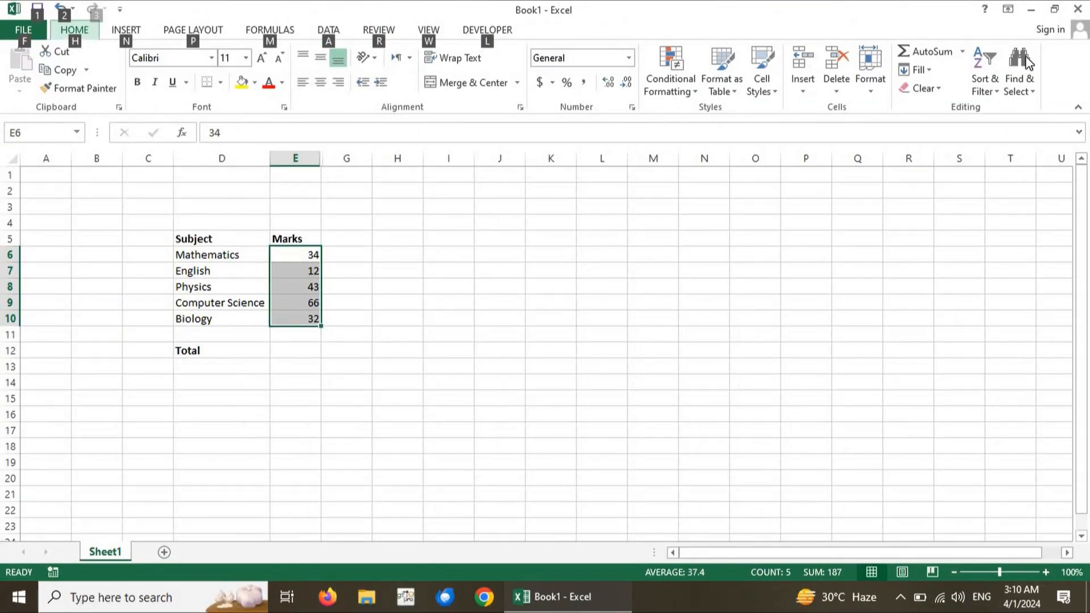
pyautogui.click(984, 86)
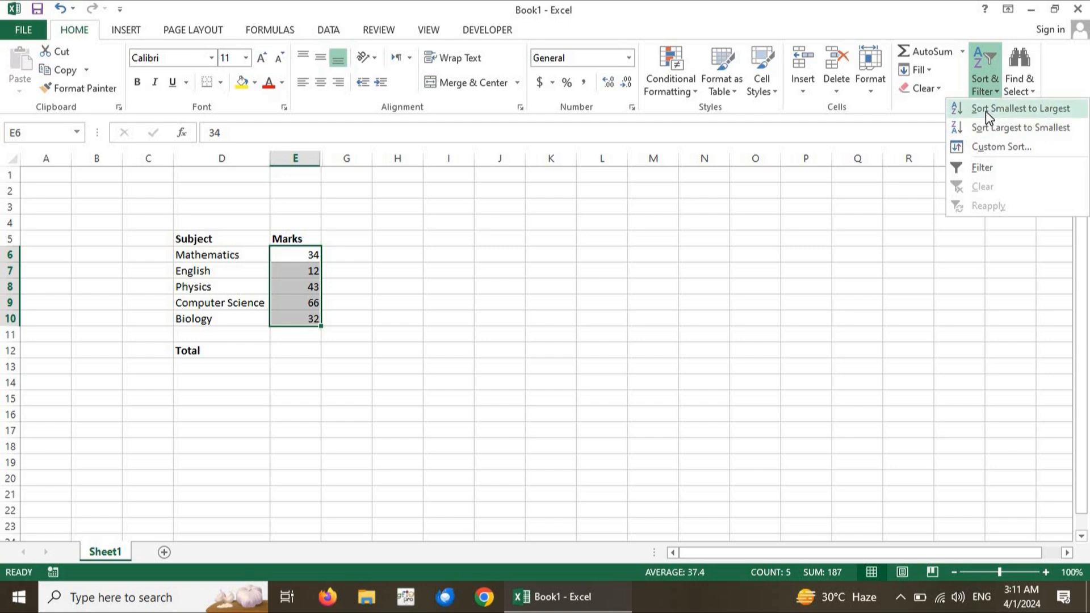
pyautogui.click(985, 111)
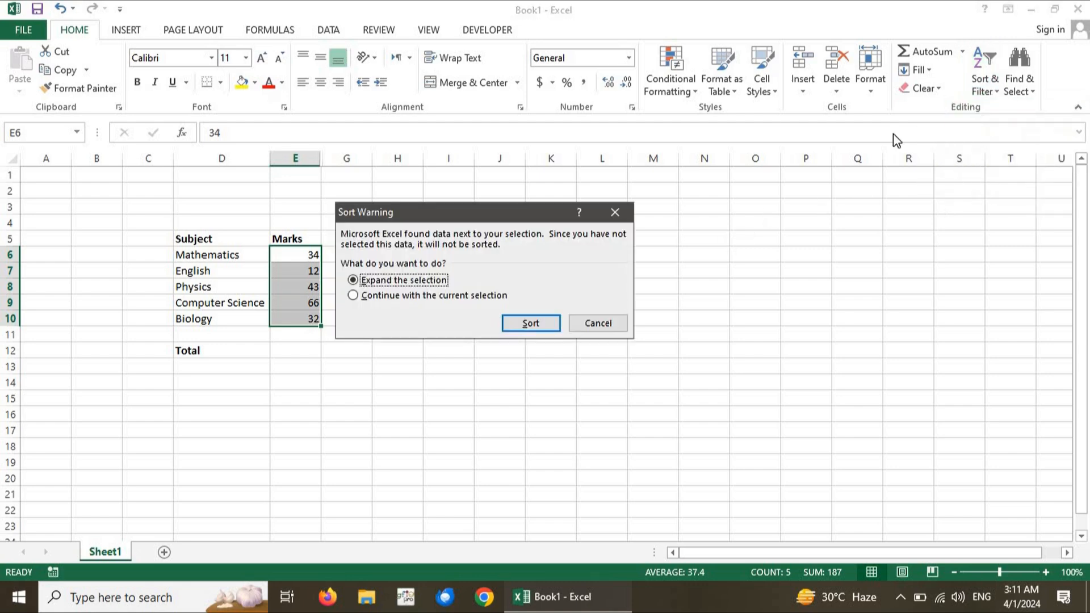
pyautogui.click(607, 323)
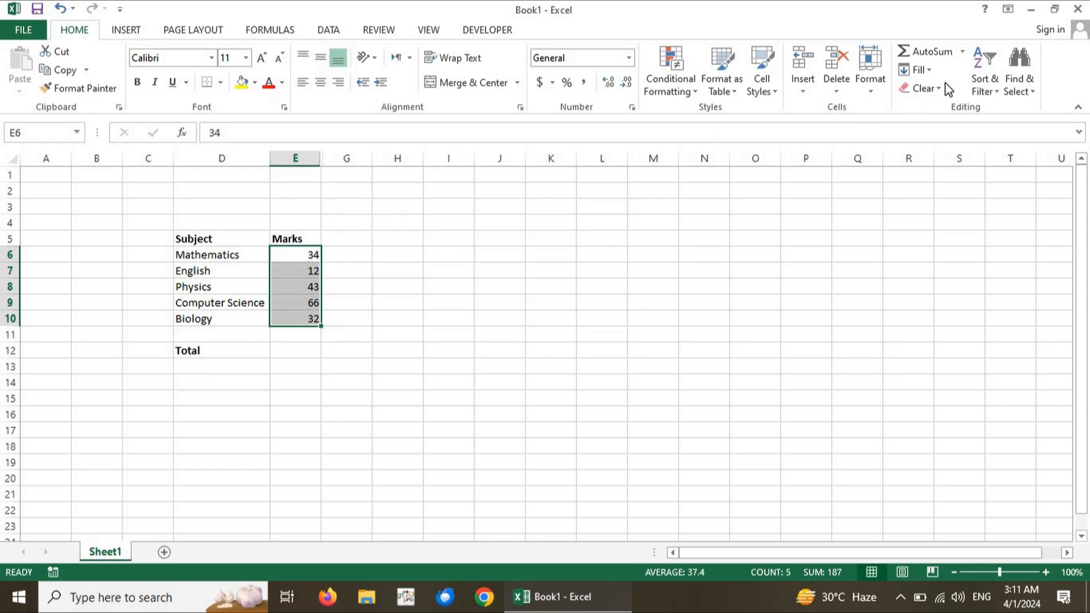
# - Sort the selected marks from smallest to largest, expanding the selection so the subjects move with their marks
pyautogui.click(977, 81)
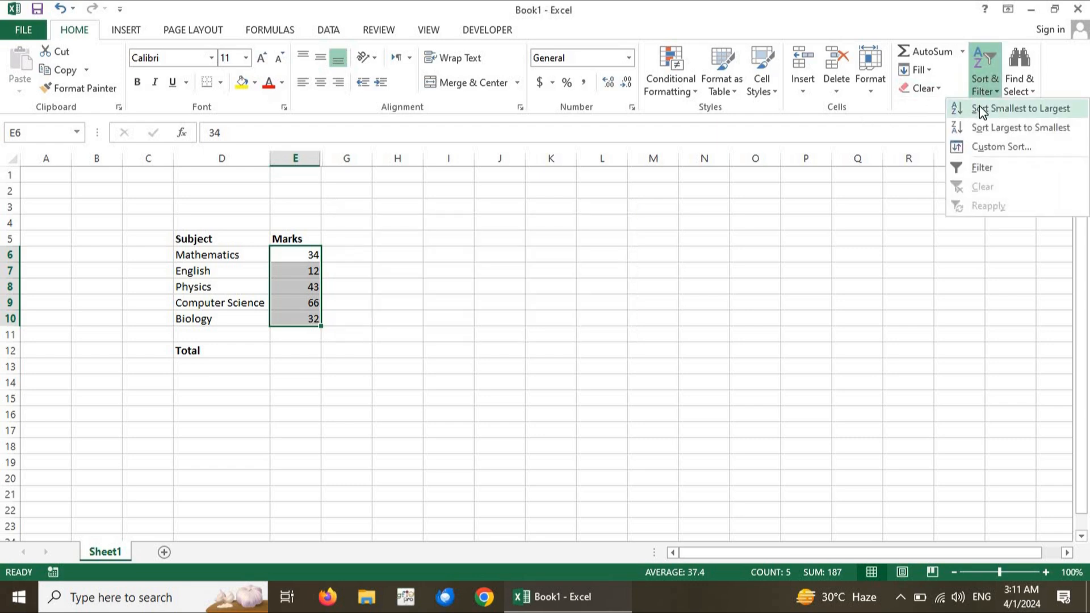
pyautogui.click(989, 109)
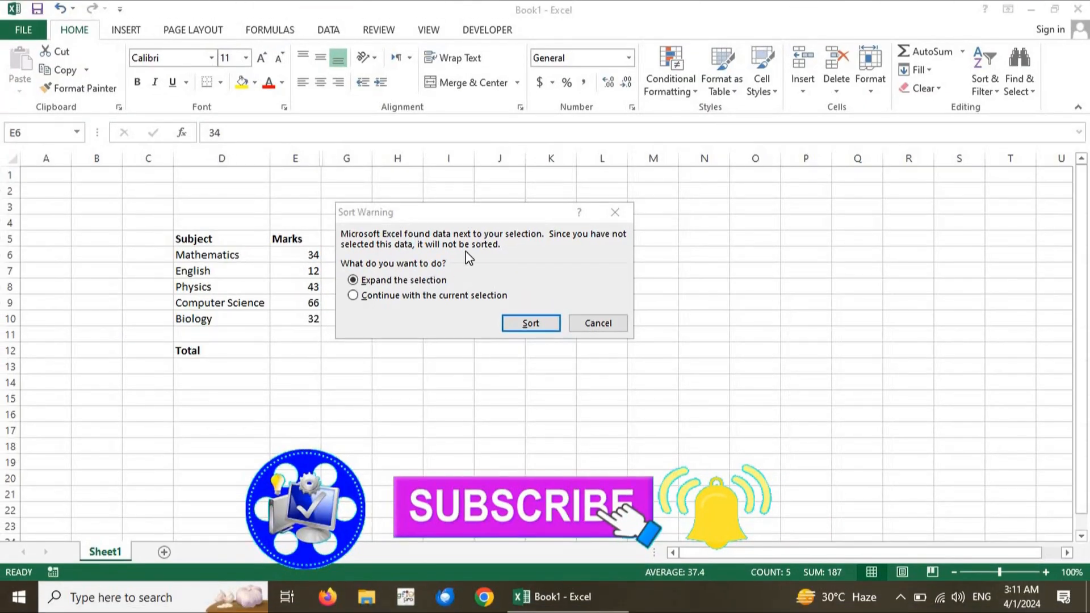
pyautogui.click(523, 215)
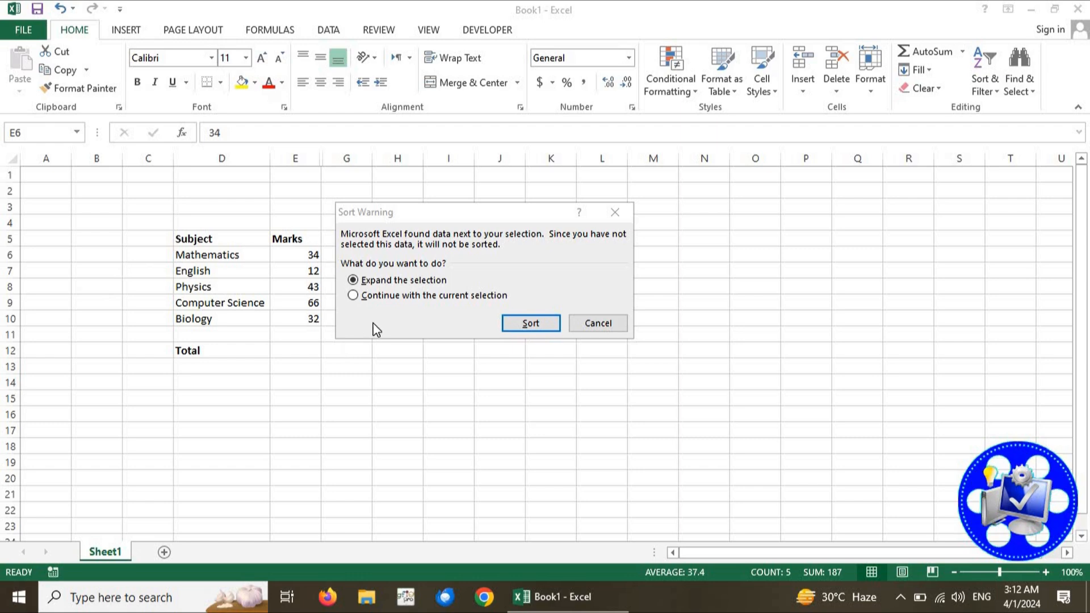
pyautogui.click(412, 309)
pyautogui.click(430, 300)
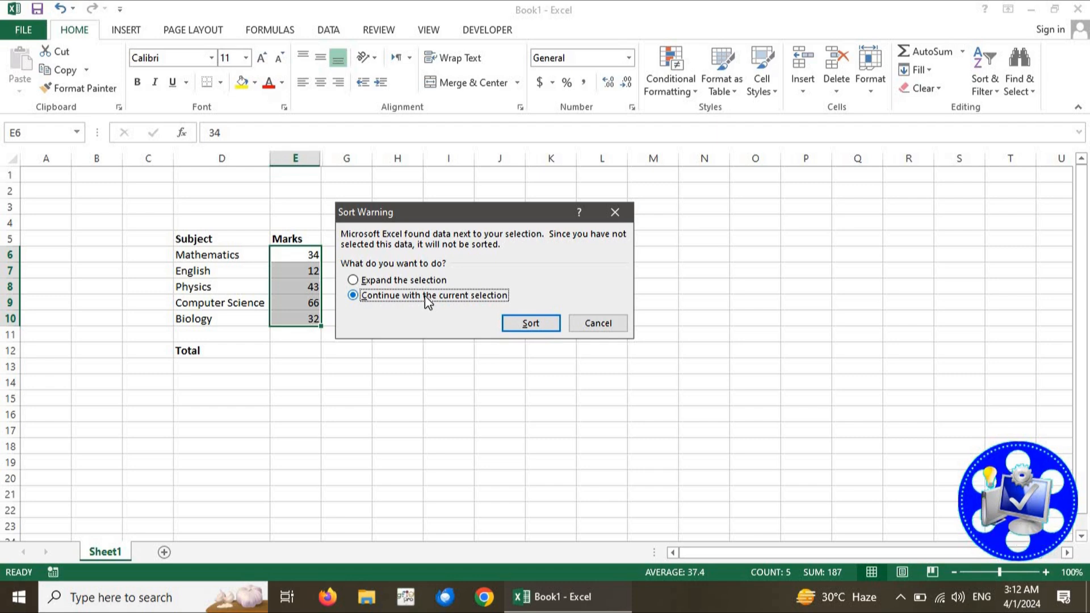
pyautogui.click(390, 281)
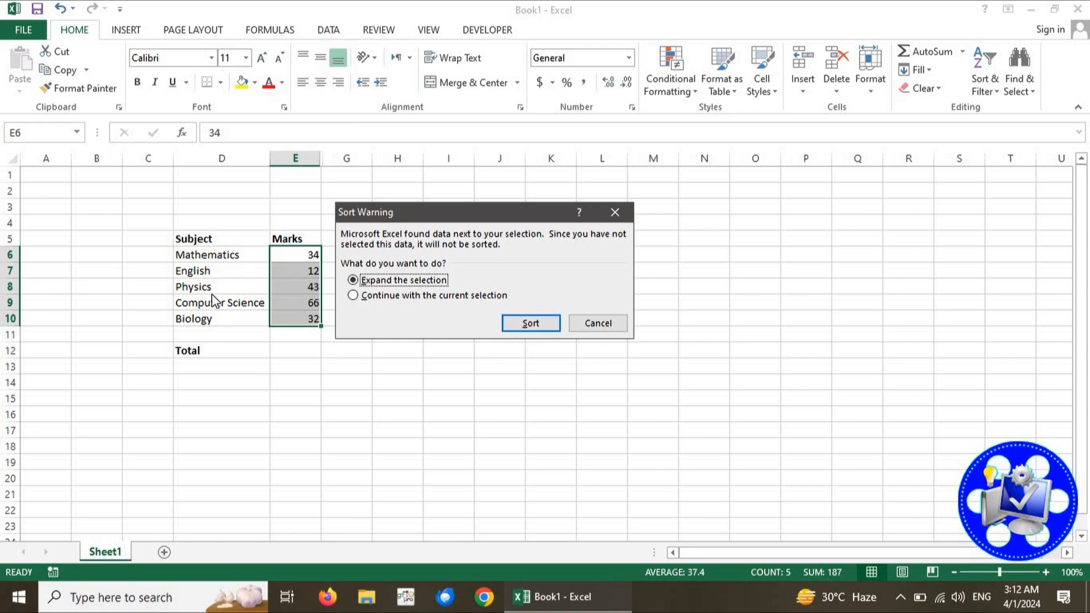
pyautogui.click(530, 323)
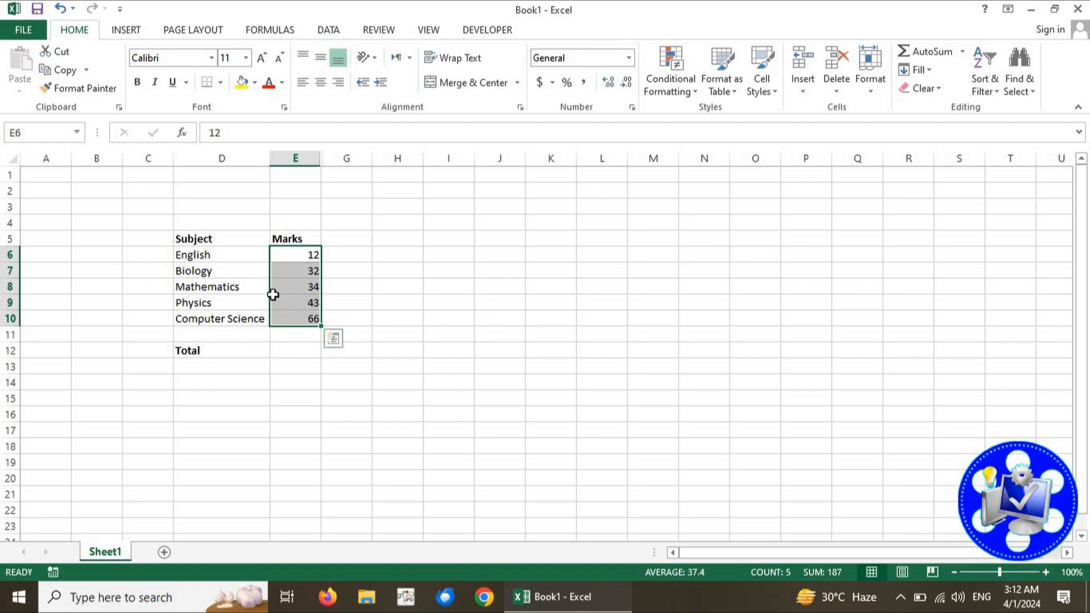
# - Check the first sorted marks and undo the last sort
pyautogui.click(311, 256)
pyautogui.click(311, 270)
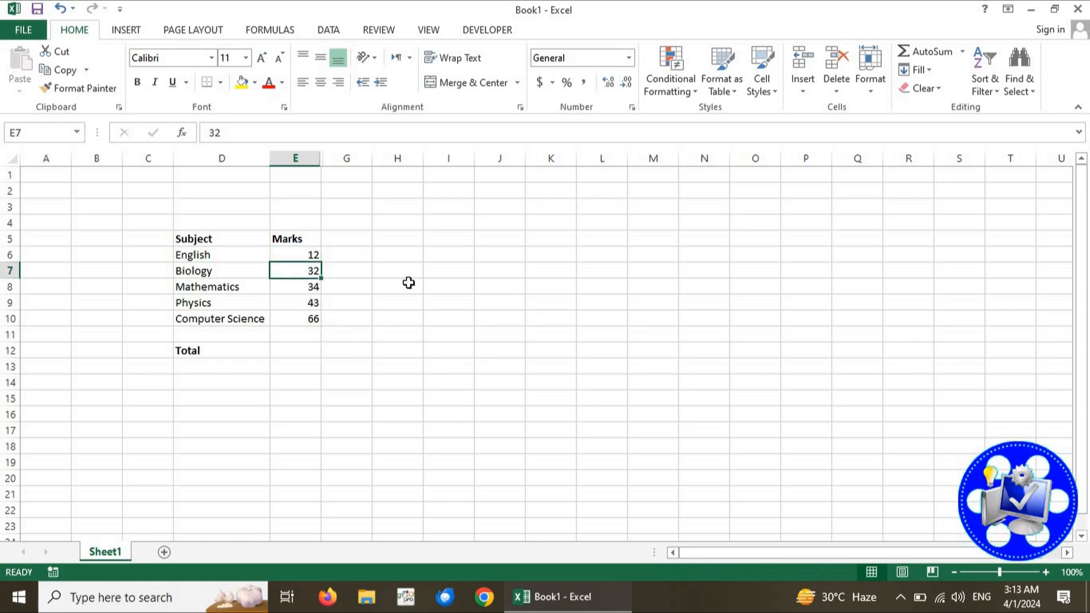
pyautogui.hotkey('ctrl', 'z')
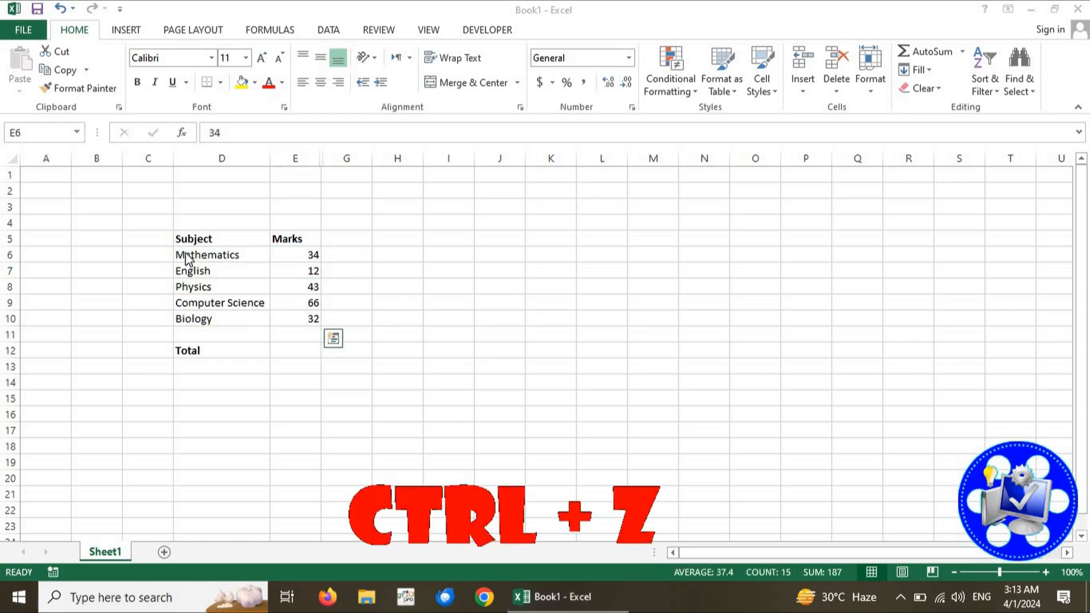
# - Sort only the marks in E6:E10 from smallest to largest, continuing with the current selection and leaving the subjects out
pyautogui.click(299, 255)
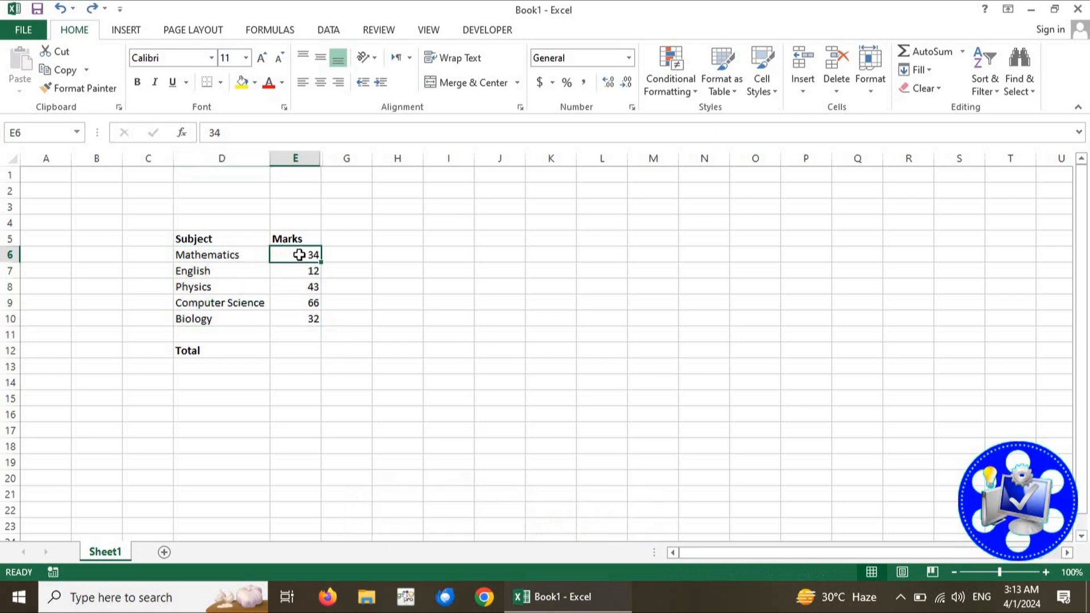
pyautogui.hotkey('shift', 'Down')
pyautogui.hotkey('shift', 'Down')
pyautogui.hotkey('shift', 'Down')
pyautogui.hotkey('shift', 'Down')
pyautogui.hotkey('shift', 'Down')
pyautogui.hotkey('shift', 'Up')
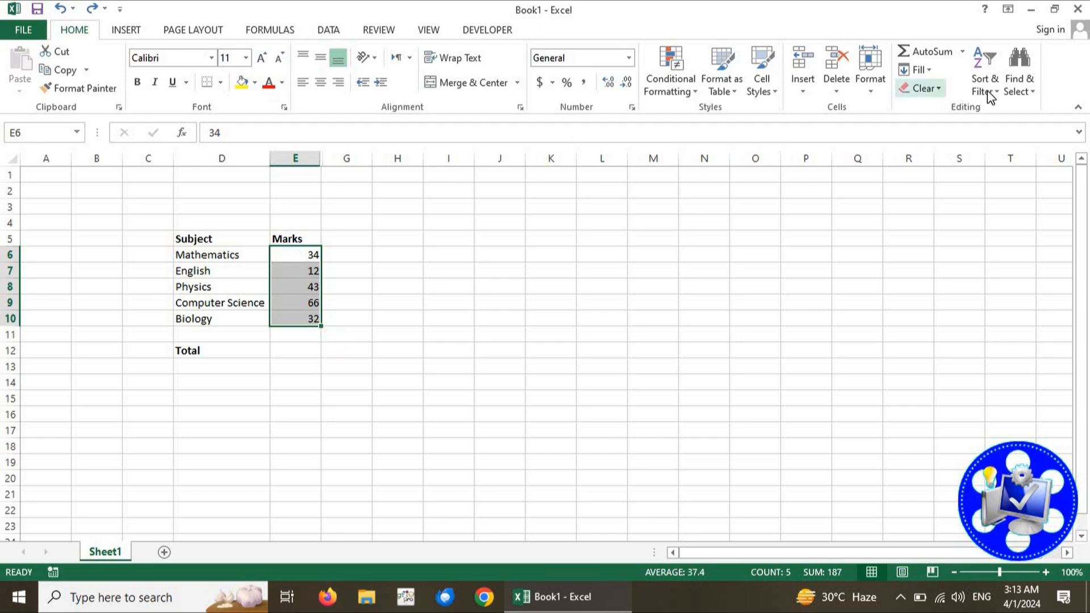
pyautogui.click(985, 90)
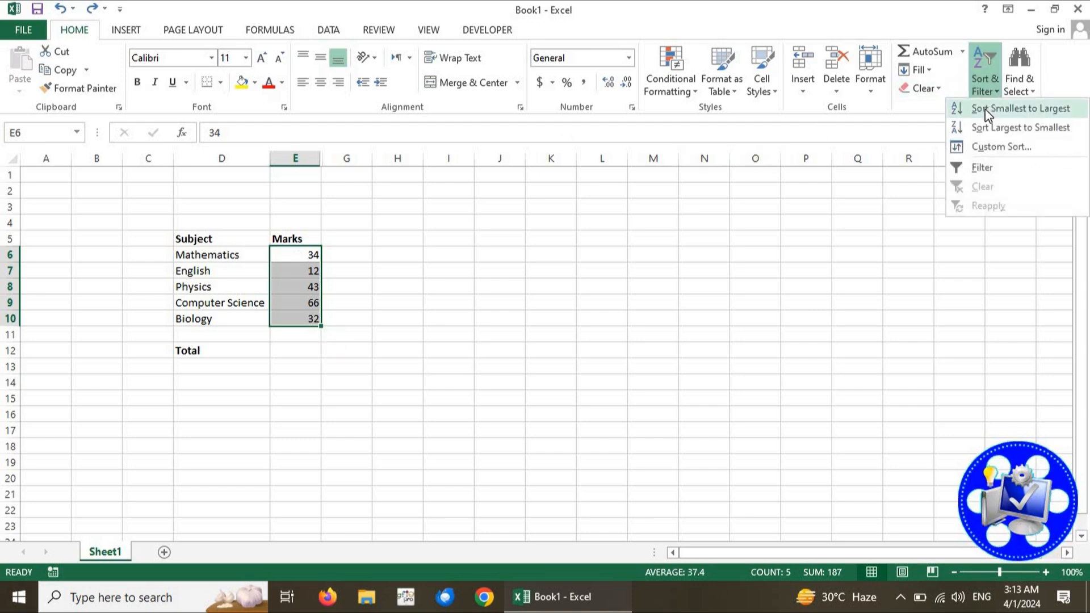
pyautogui.click(985, 109)
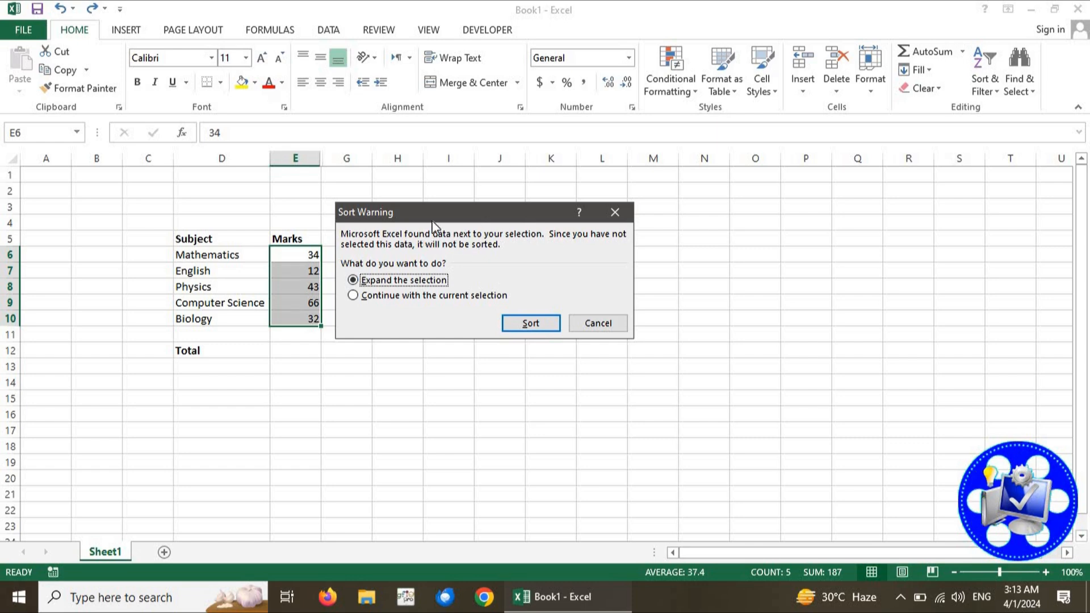
pyautogui.click(367, 297)
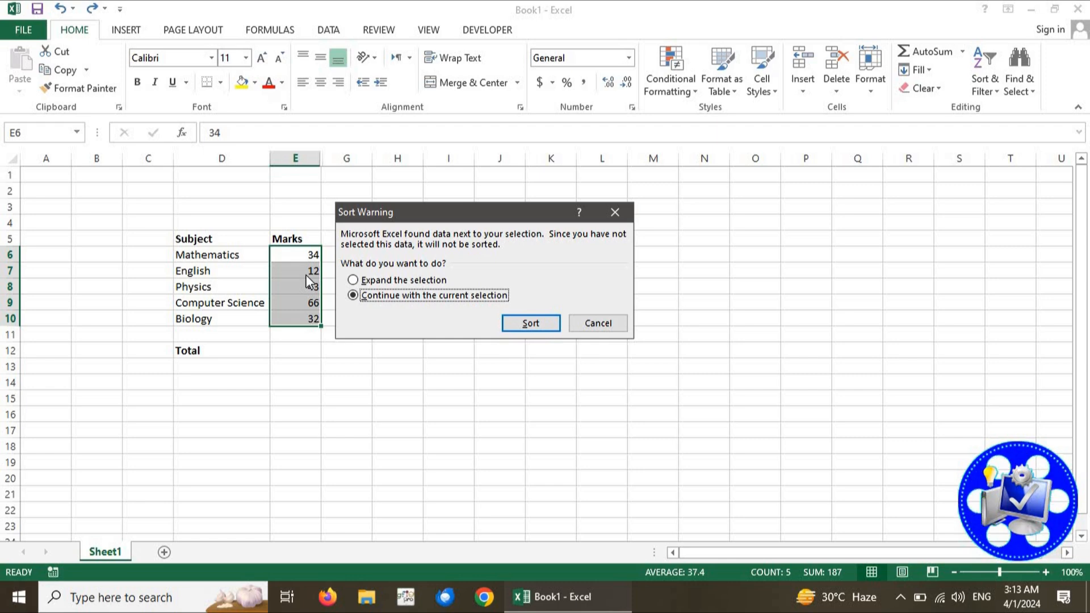
pyautogui.click(529, 324)
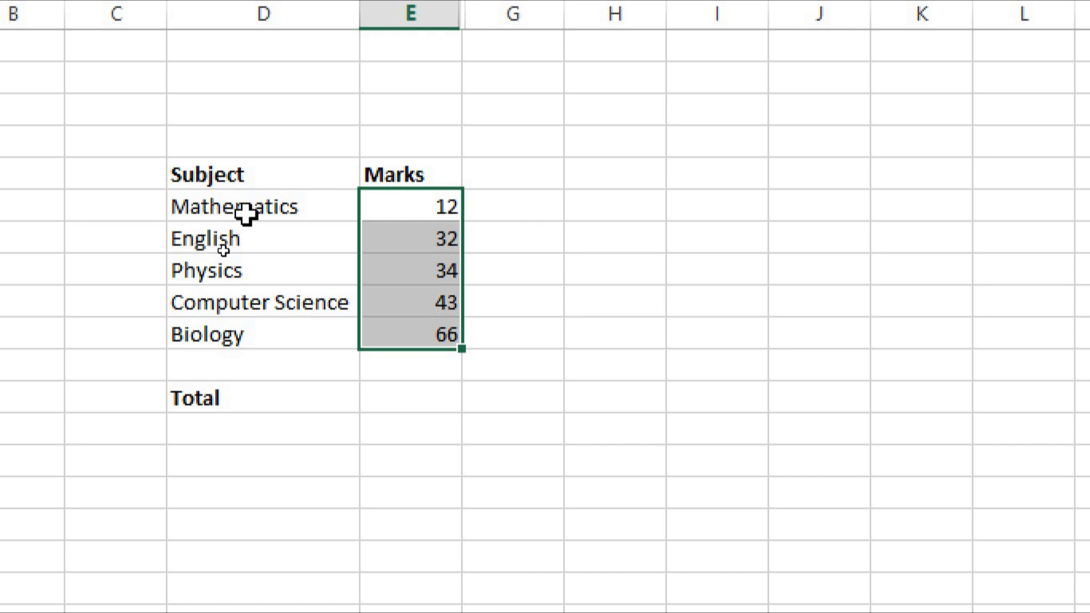
# - Check the subjects against their marks and undo the marks-only sort
pyautogui.click(267, 197)
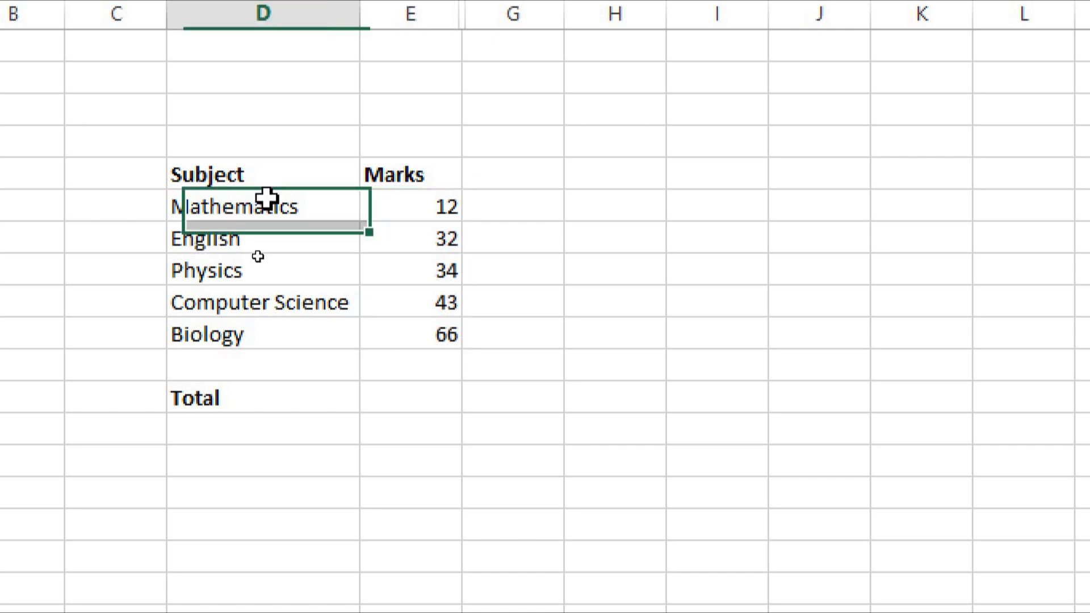
pyautogui.click(395, 206)
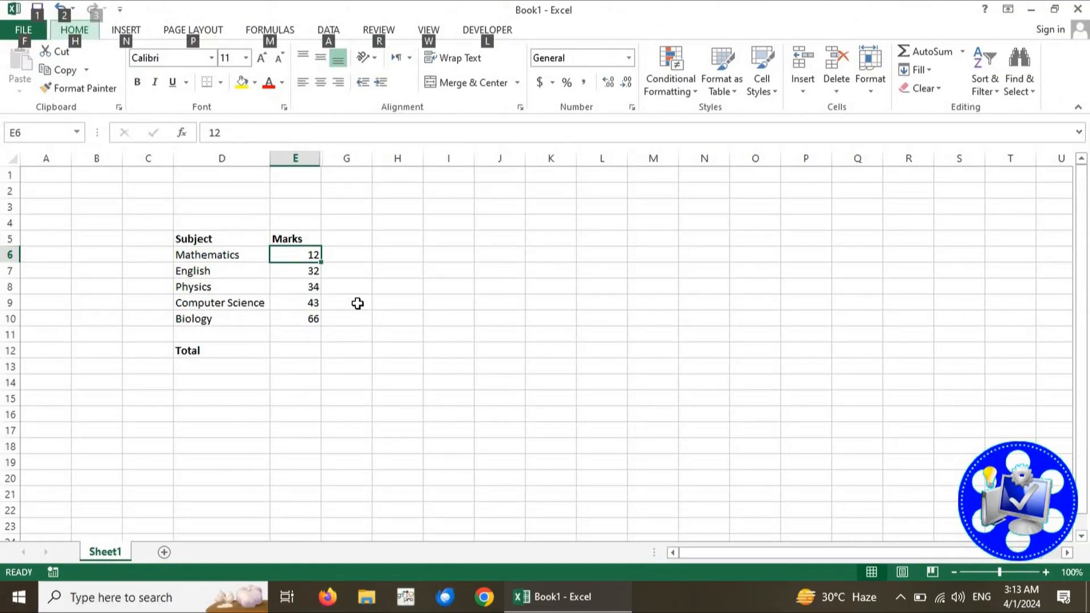
pyautogui.click(380, 331)
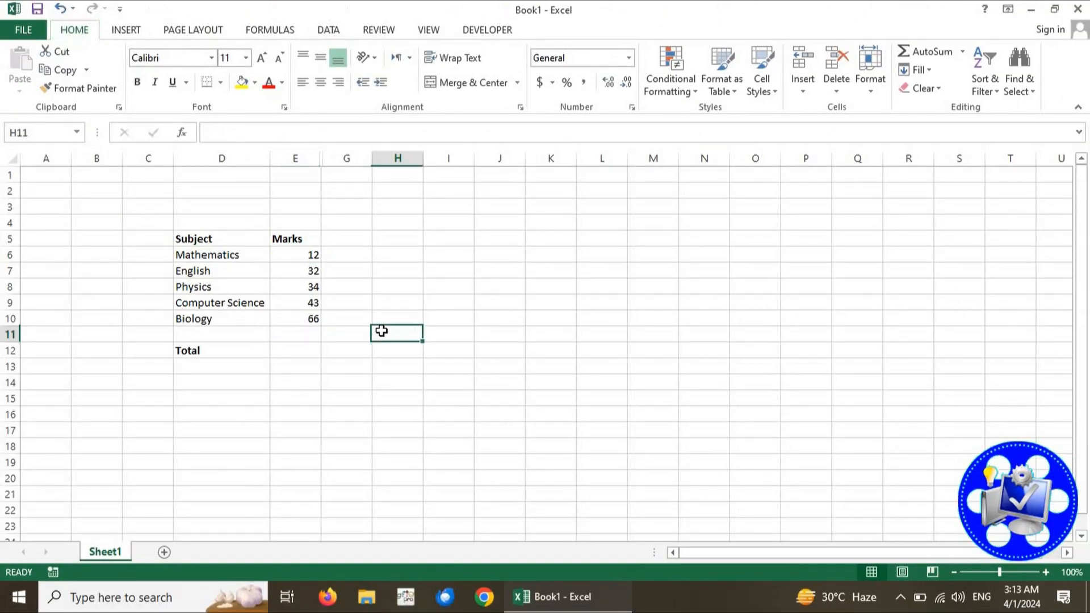
pyautogui.hotkey('ctrl', 'z')
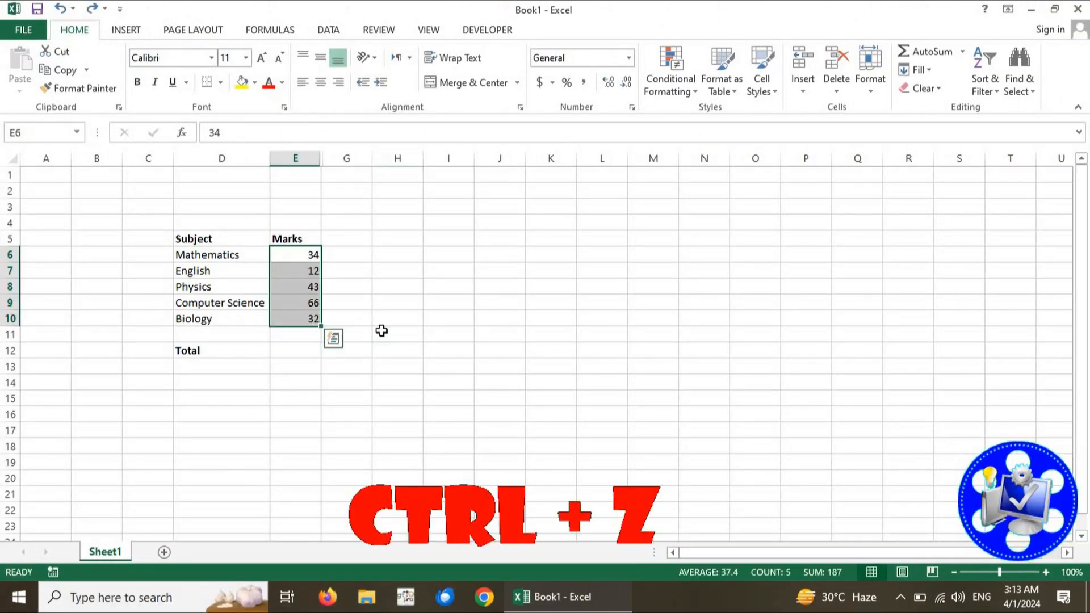
pyautogui.click(334, 273)
pyautogui.click(307, 256)
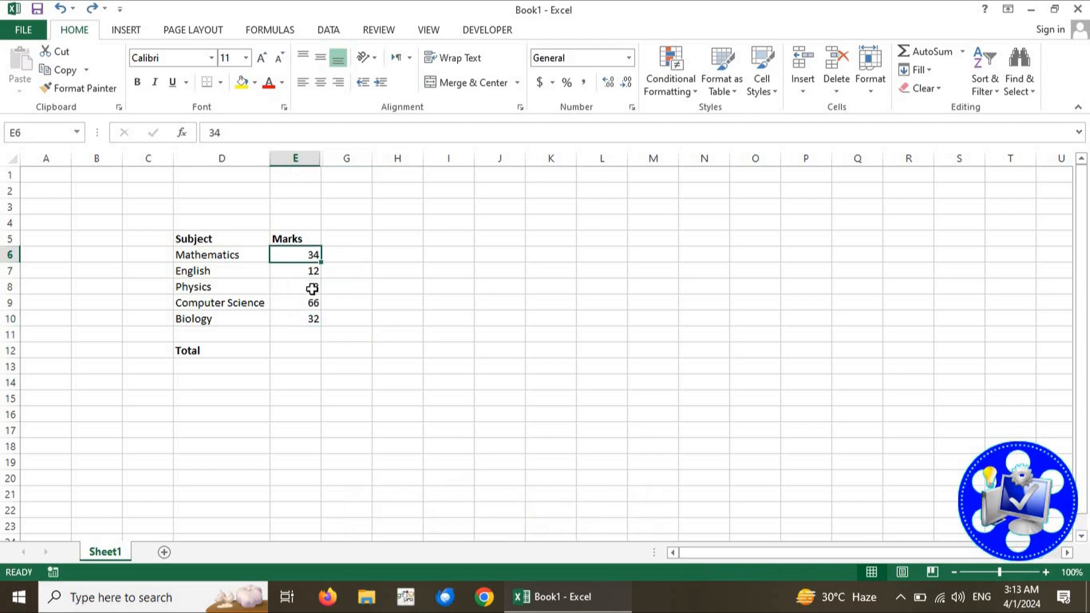
pyautogui.click(311, 321)
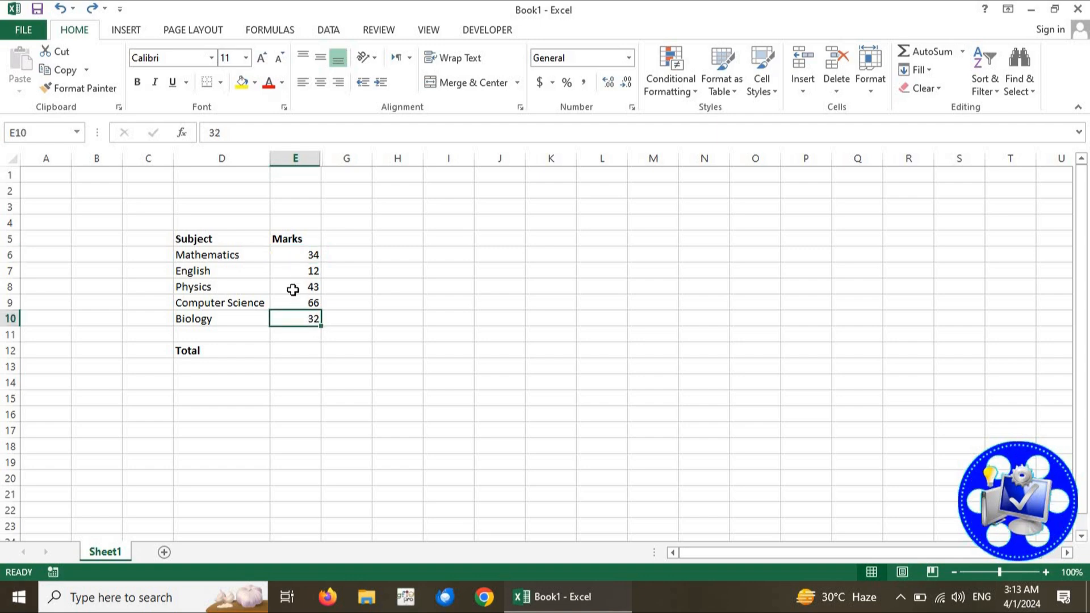
pyautogui.click(220, 286)
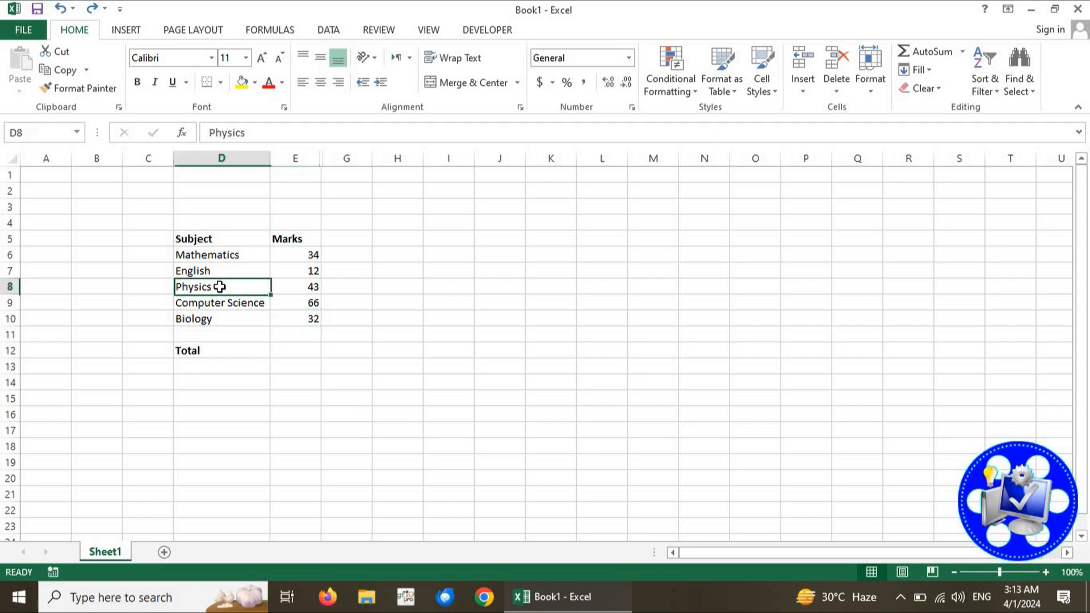
pyautogui.click(308, 252)
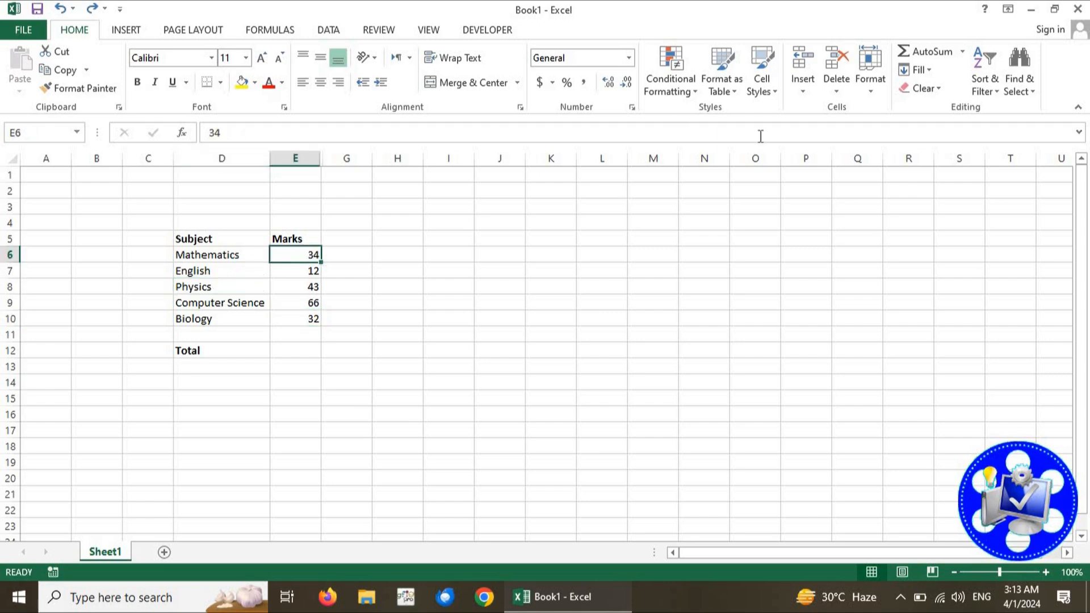
pyautogui.click(981, 84)
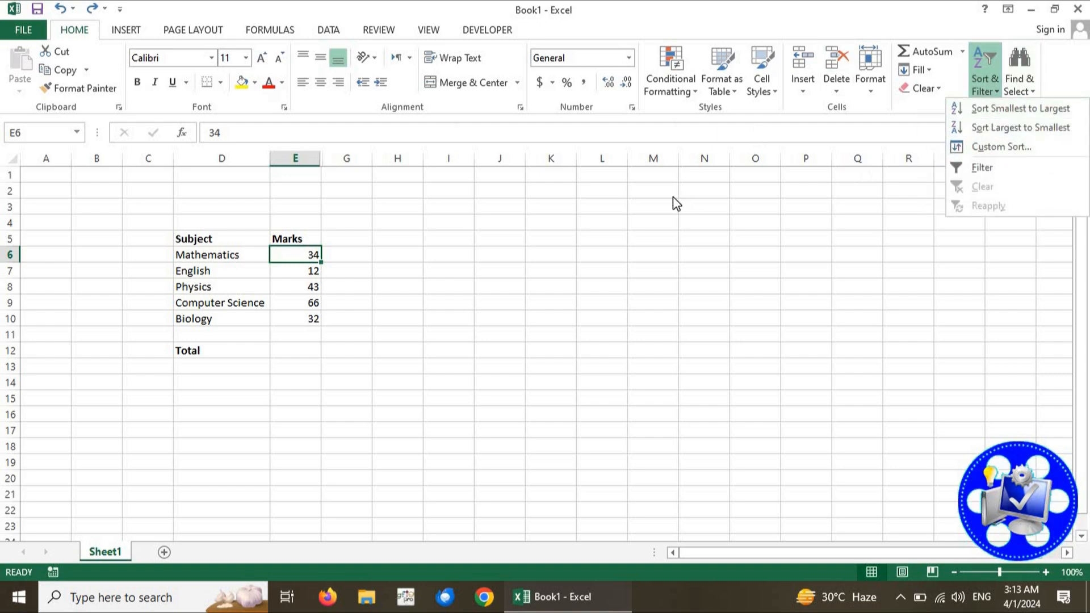
# - Sort the marks in E6:E10 from largest to smallest, expanding the selection so the subjects move with them
pyautogui.click(304, 255)
pyautogui.moveTo(304, 256); pyautogui.dragTo(301, 313)
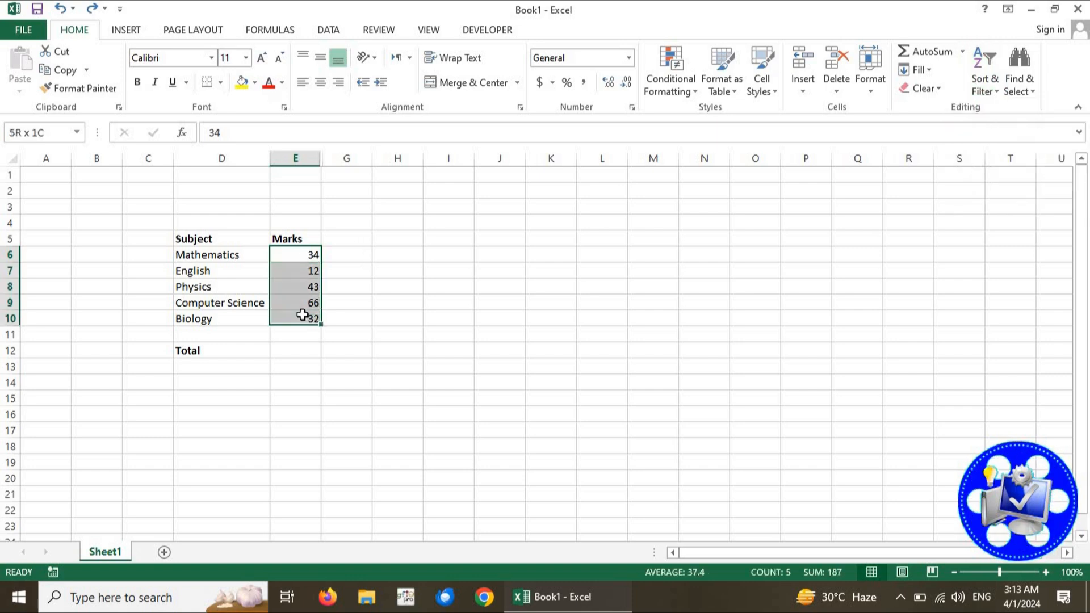
pyautogui.click(978, 80)
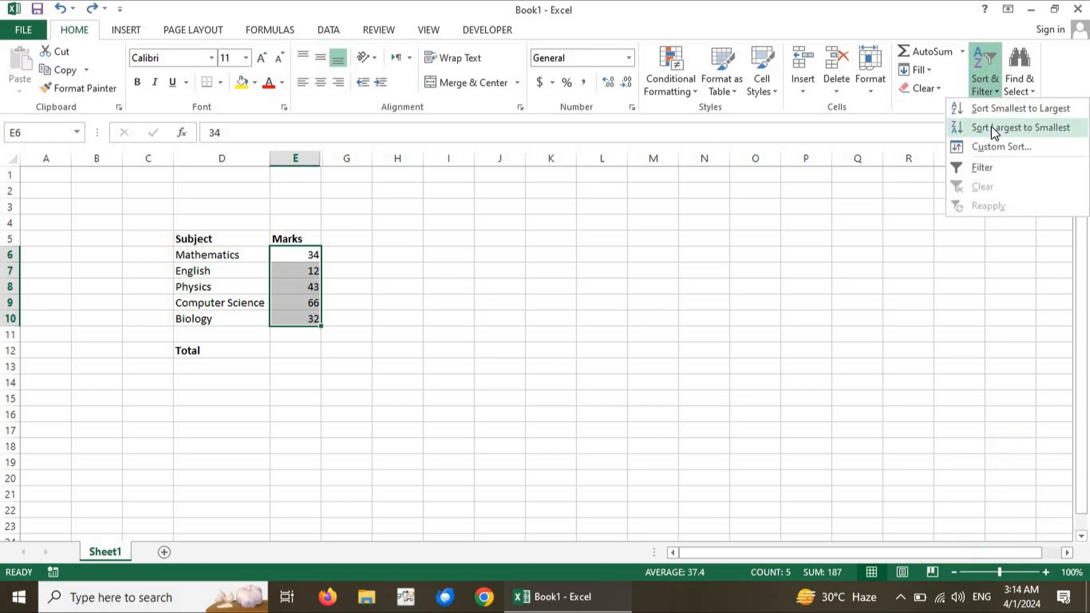
pyautogui.click(991, 127)
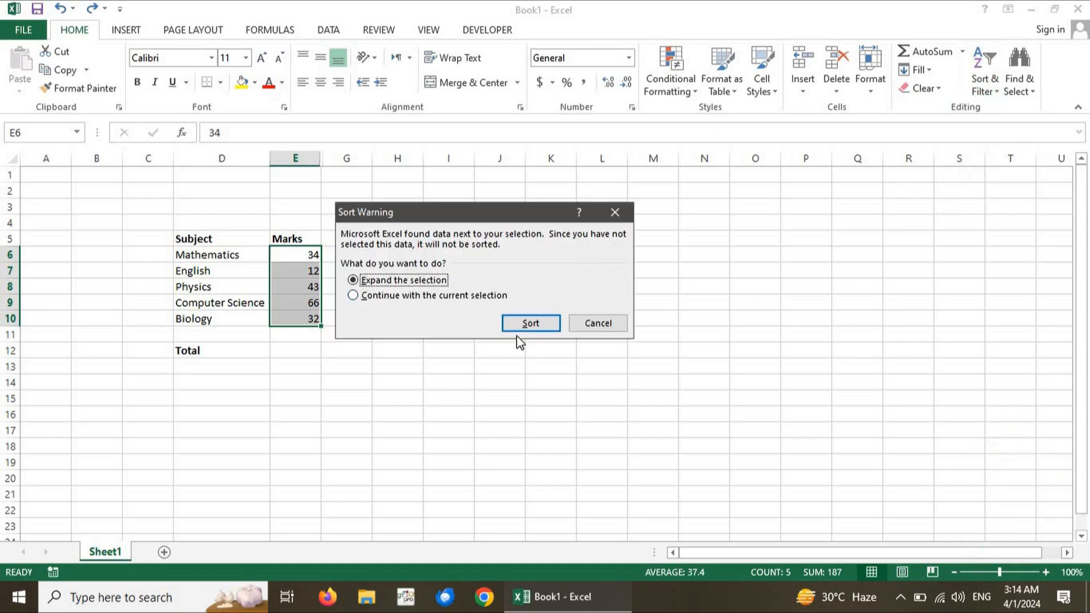
pyautogui.click(522, 325)
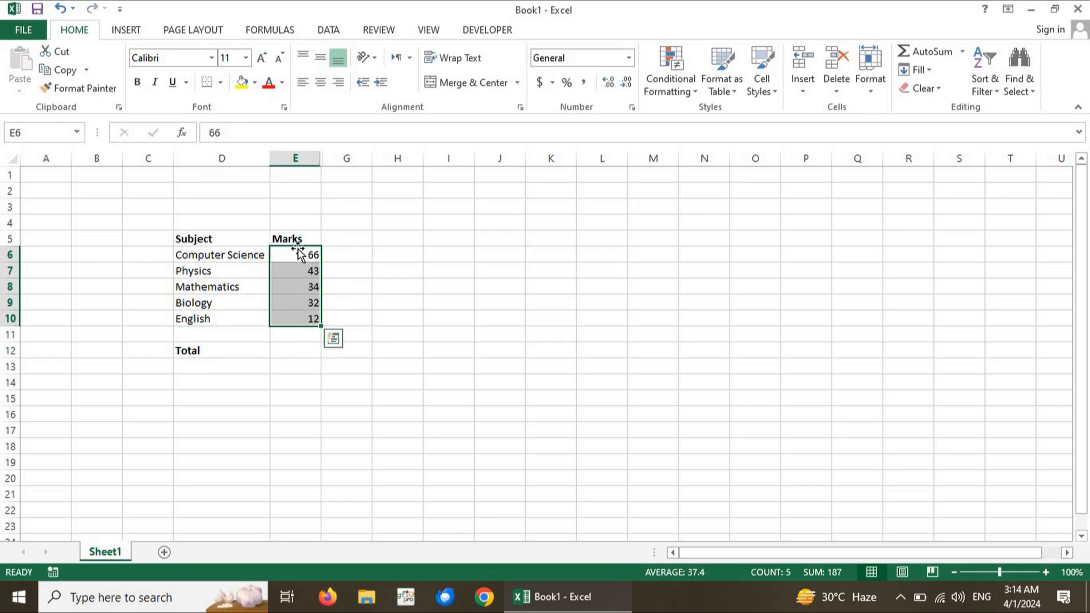
# - Check the last mark and undo the largest-to-smallest sort, clearing the table selection
pyautogui.click(314, 315)
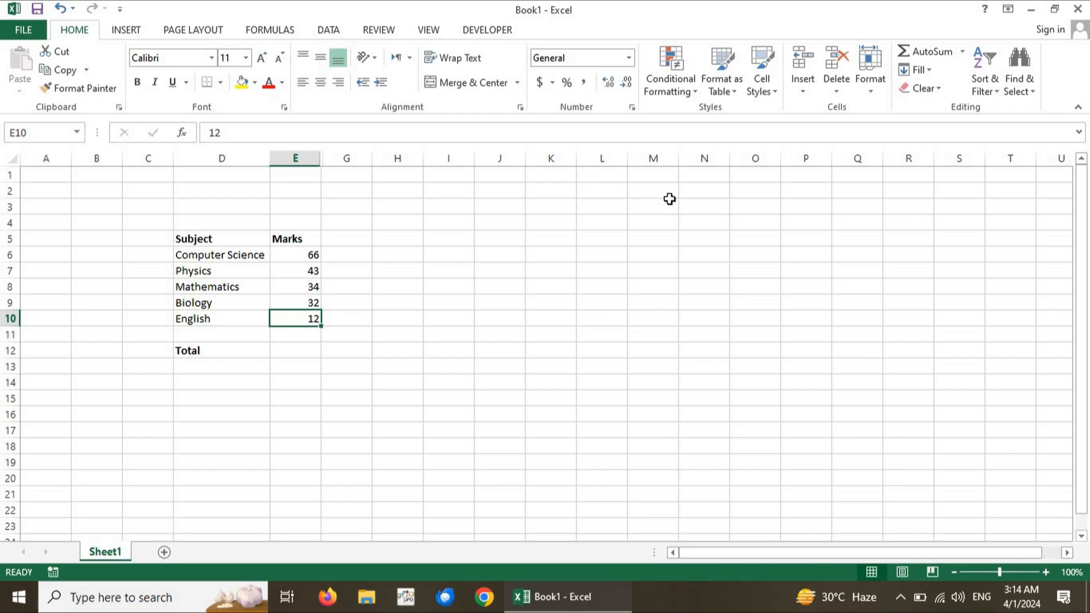
pyautogui.hotkey('ctrl', 'z')
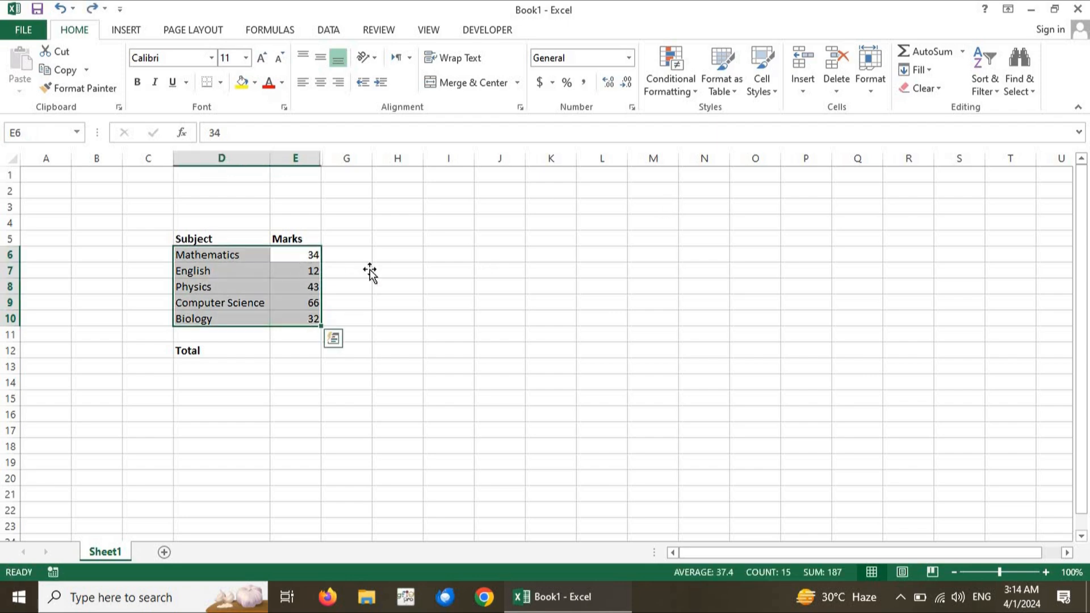
pyautogui.click(368, 272)
# - Start a custom sort on the marks in E6:E10 with the selection expanded, and move the Sort dialog clear of the table
pyautogui.moveTo(299, 253); pyautogui.dragTo(301, 319)
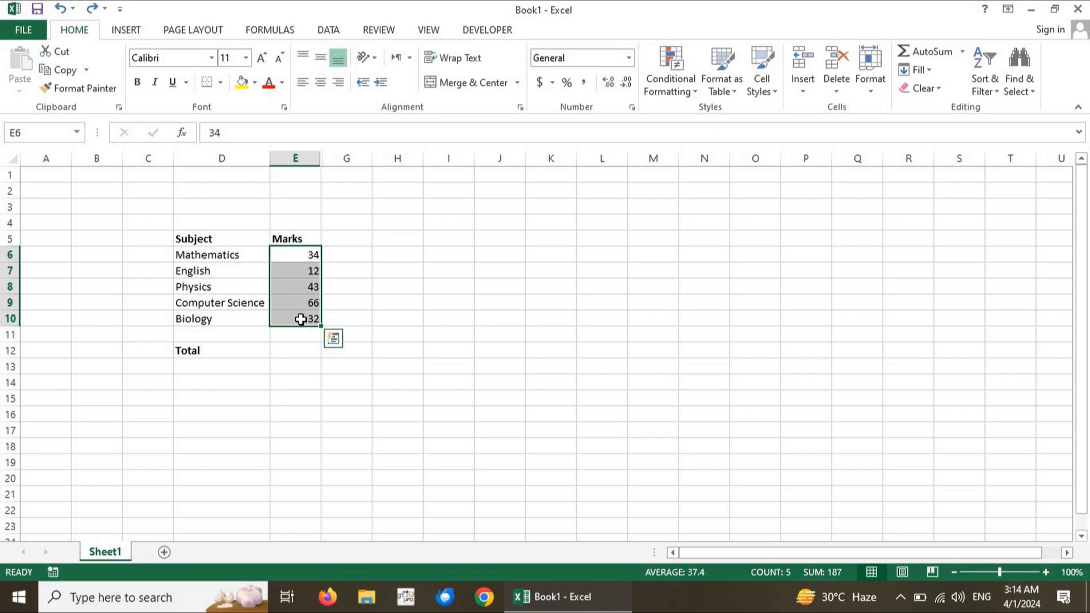
pyautogui.click(992, 93)
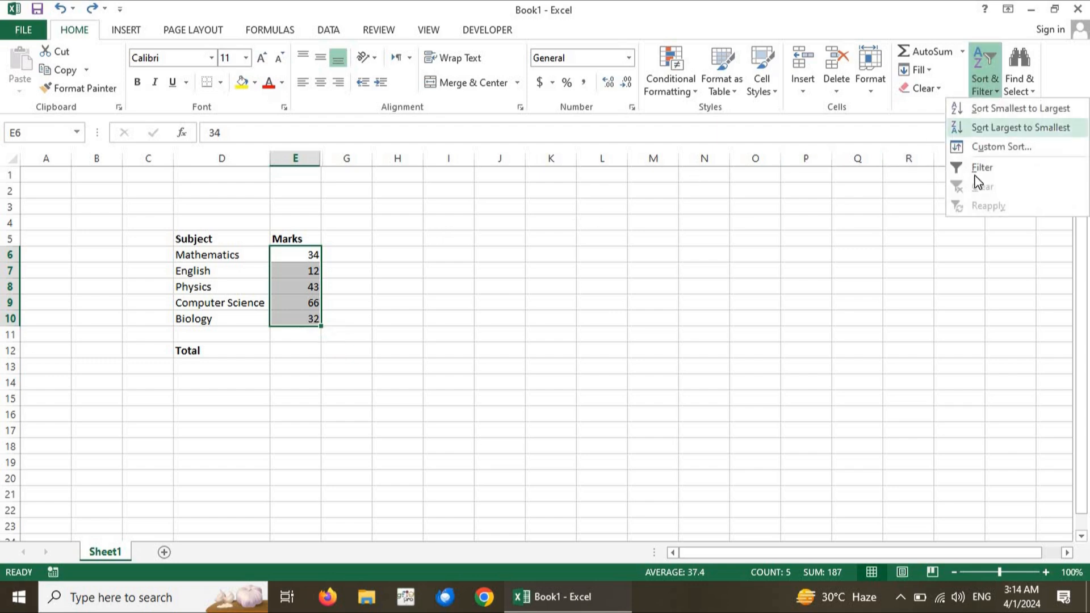
pyautogui.click(999, 148)
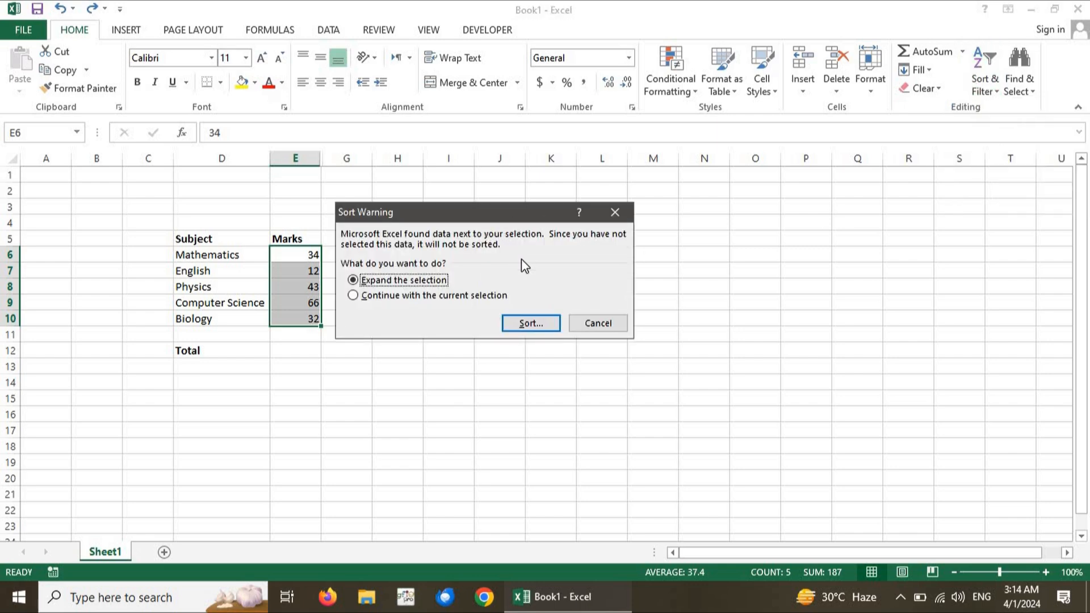
pyautogui.click(529, 320)
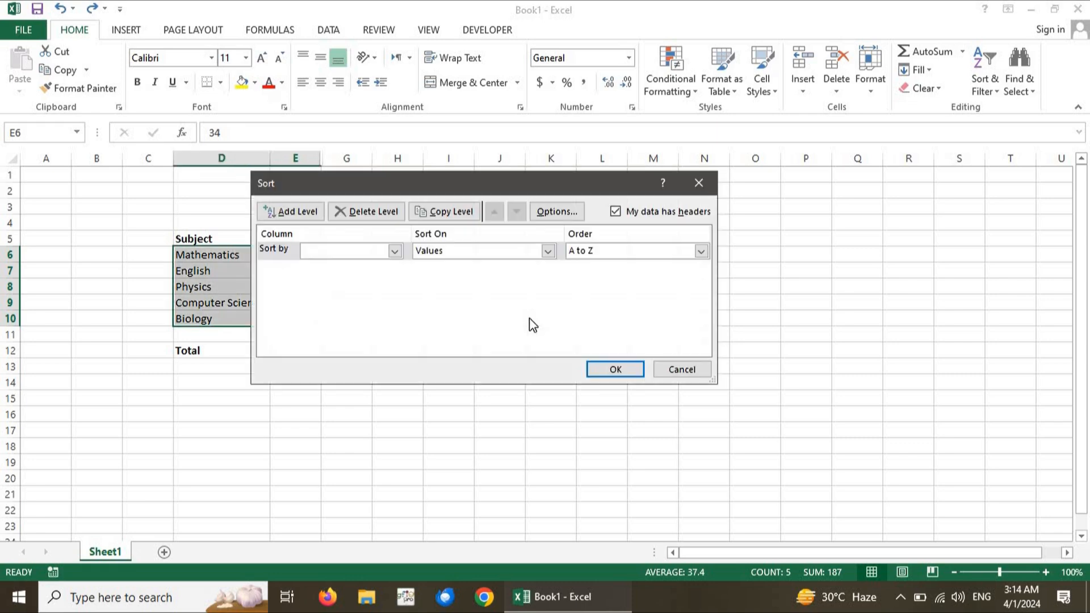
pyautogui.moveTo(474, 179); pyautogui.dragTo(690, 224)
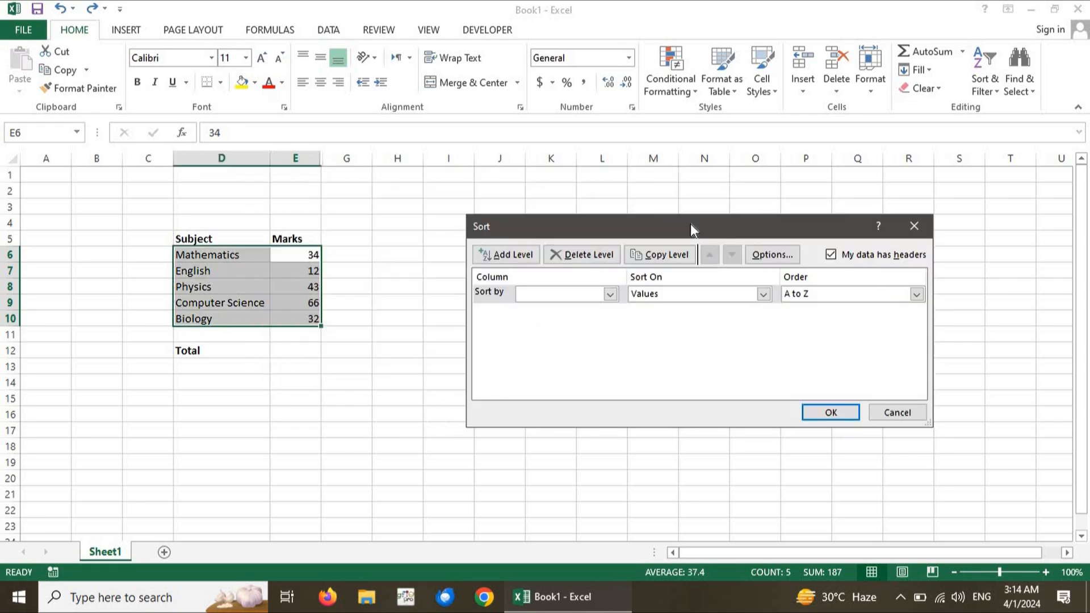
# - Choose Marks as the column to sort by in the custom sort
pyautogui.click(610, 294)
pyautogui.click(534, 330)
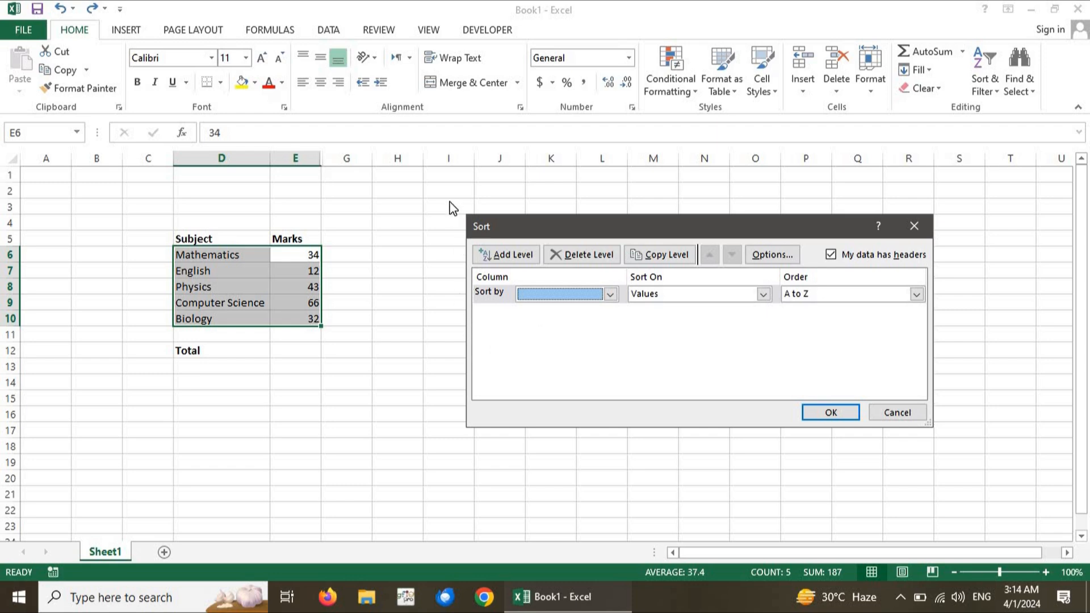
pyautogui.hotkey('alt', 'Tab')
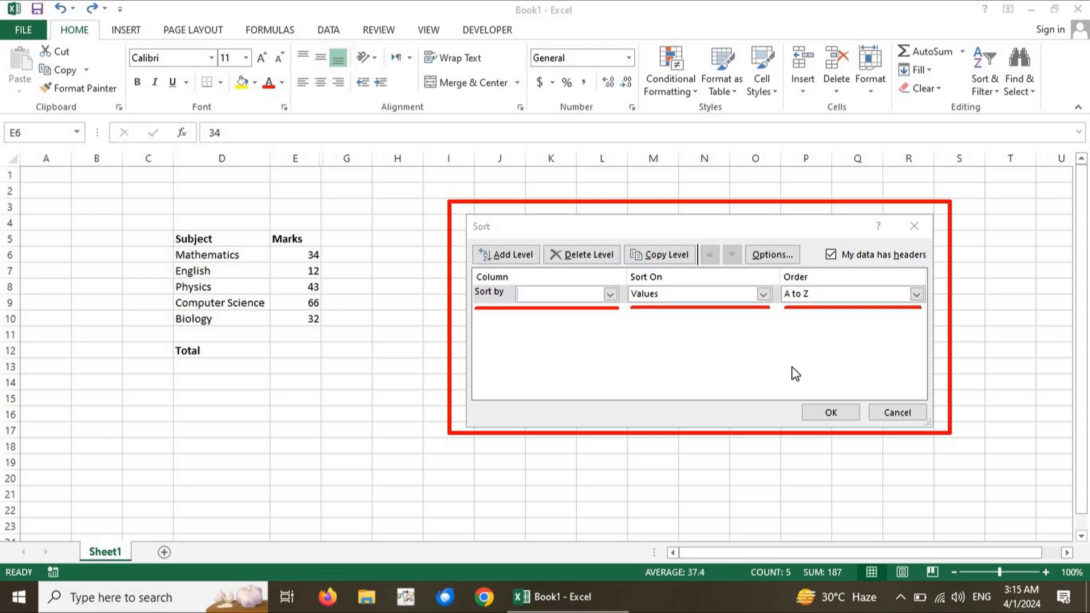
pyautogui.click(609, 295)
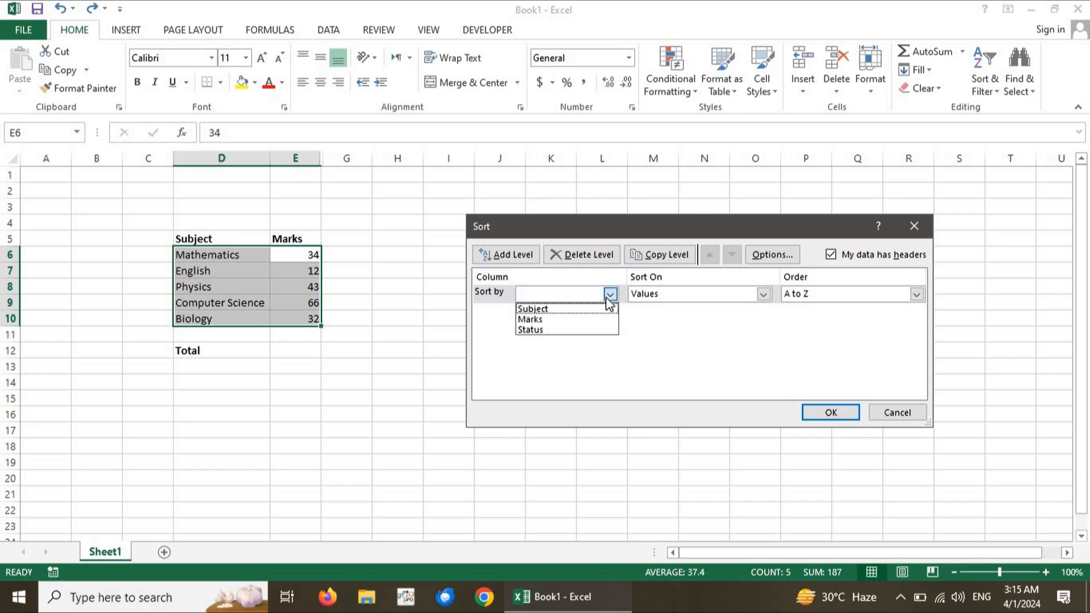
pyautogui.click(540, 319)
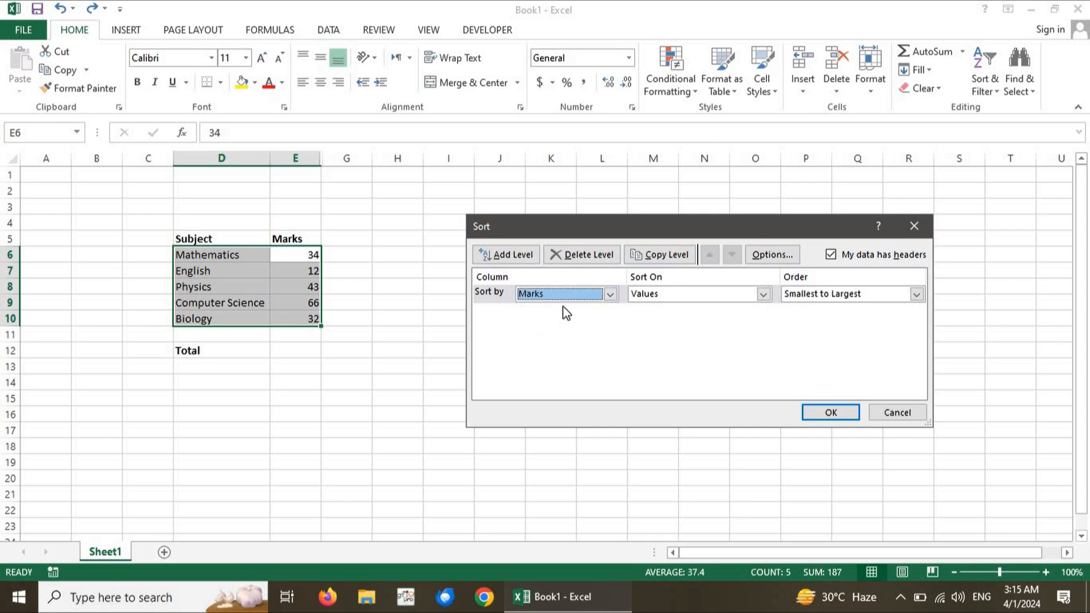
# - Try Cell Color as the basis for sorting Marks and show its order choices
pyautogui.click(676, 297)
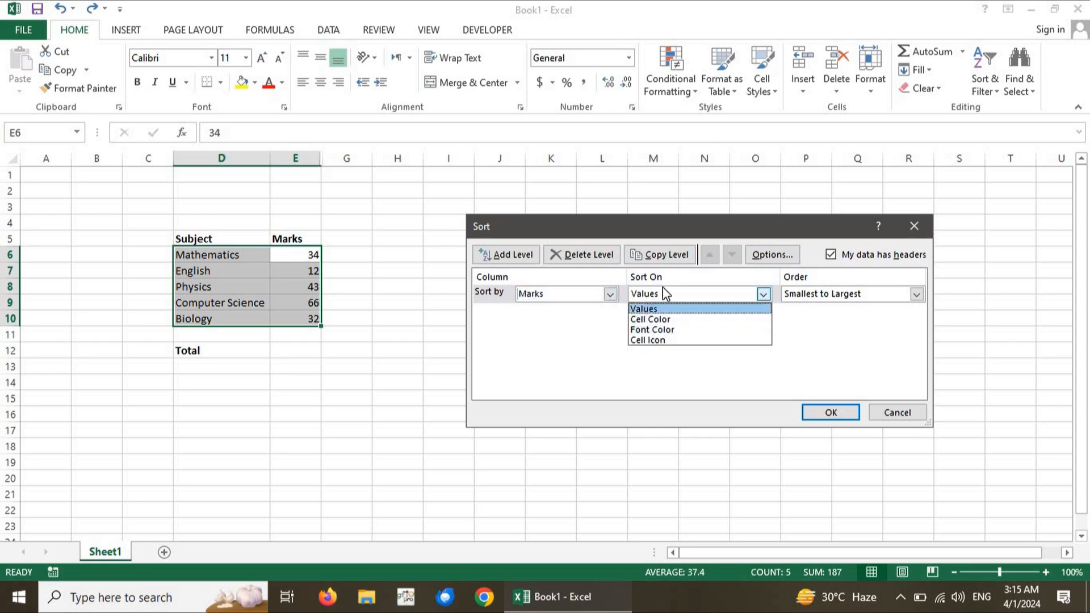
pyautogui.click(556, 335)
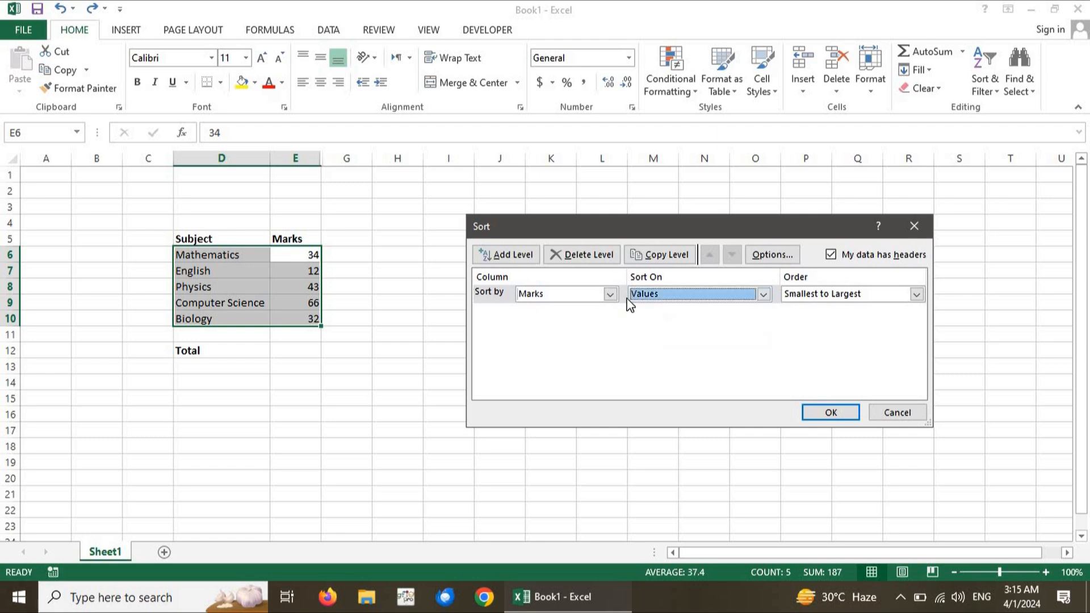
pyautogui.click(666, 294)
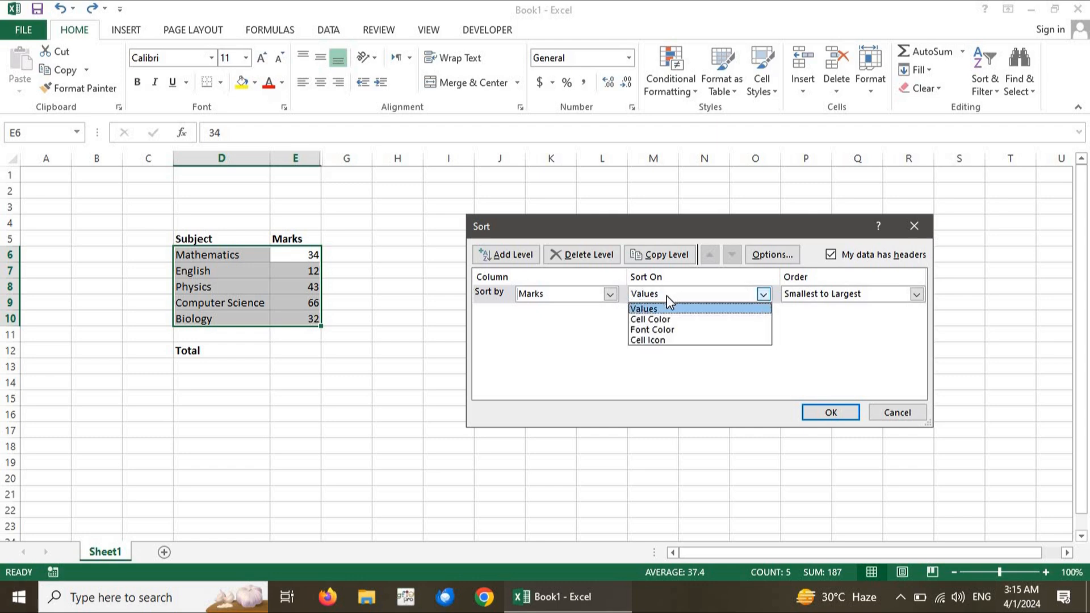
pyautogui.click(670, 319)
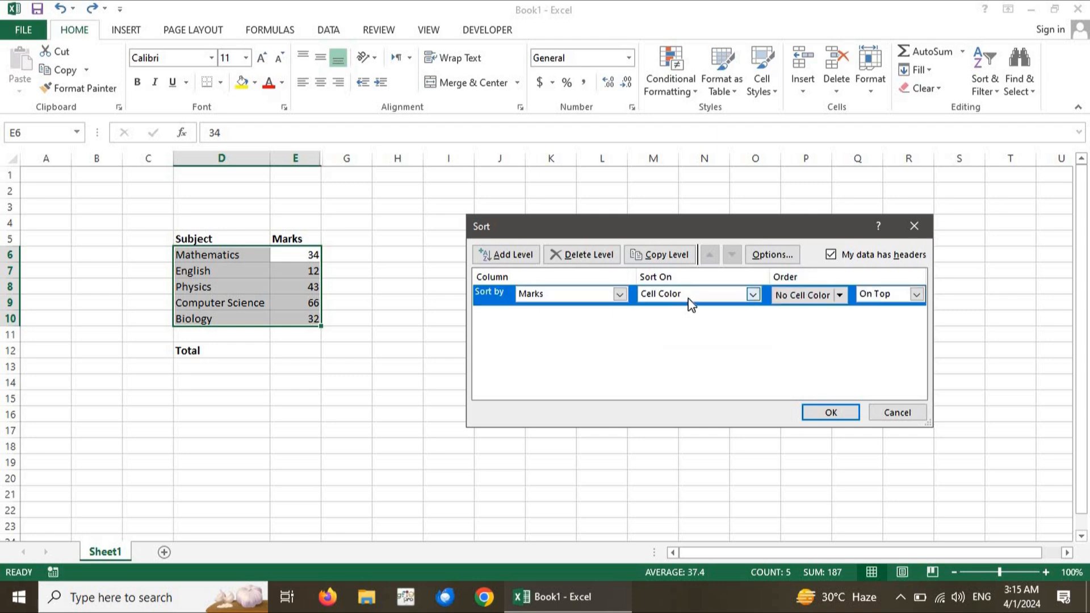
pyautogui.click(840, 295)
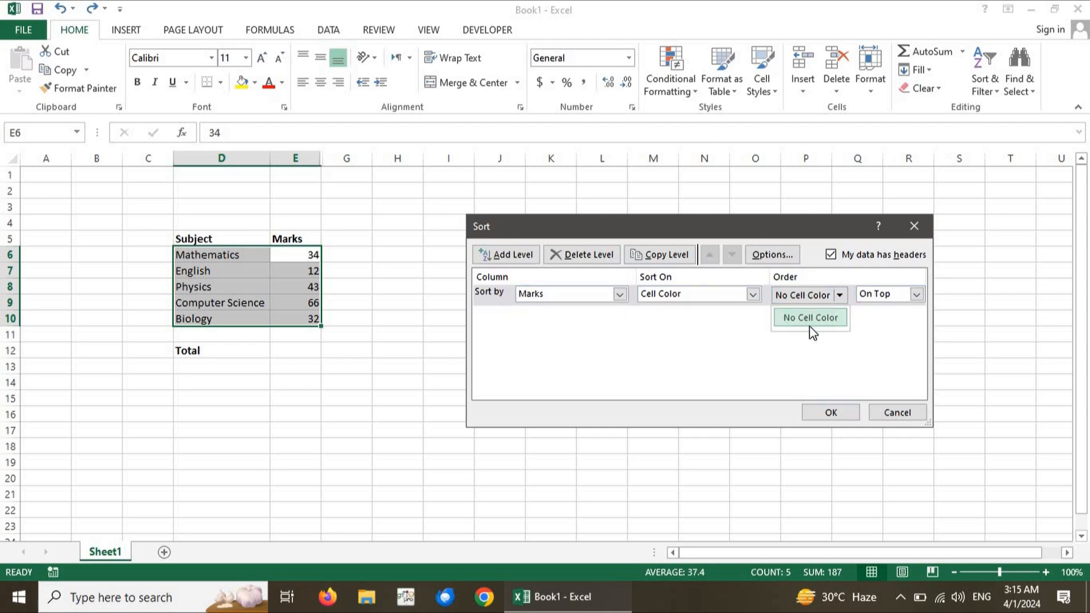
# - Try Font Color and Cell Icon as the basis for sorting Marks, showing the icon order choices
pyautogui.click(716, 295)
pyautogui.click(717, 296)
pyautogui.click(675, 330)
pyautogui.click(721, 291)
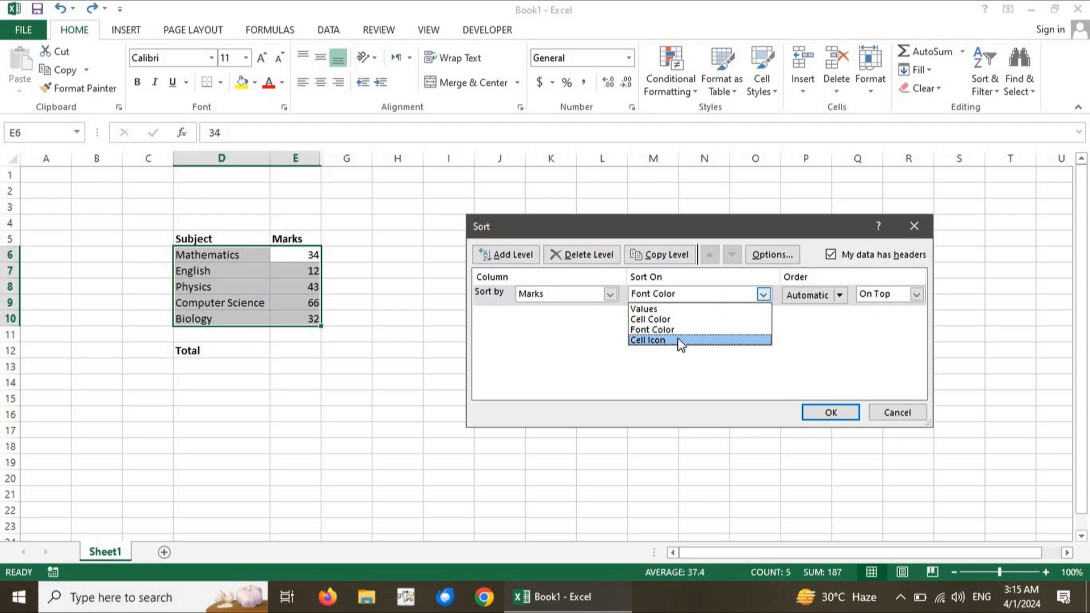
pyautogui.click(680, 341)
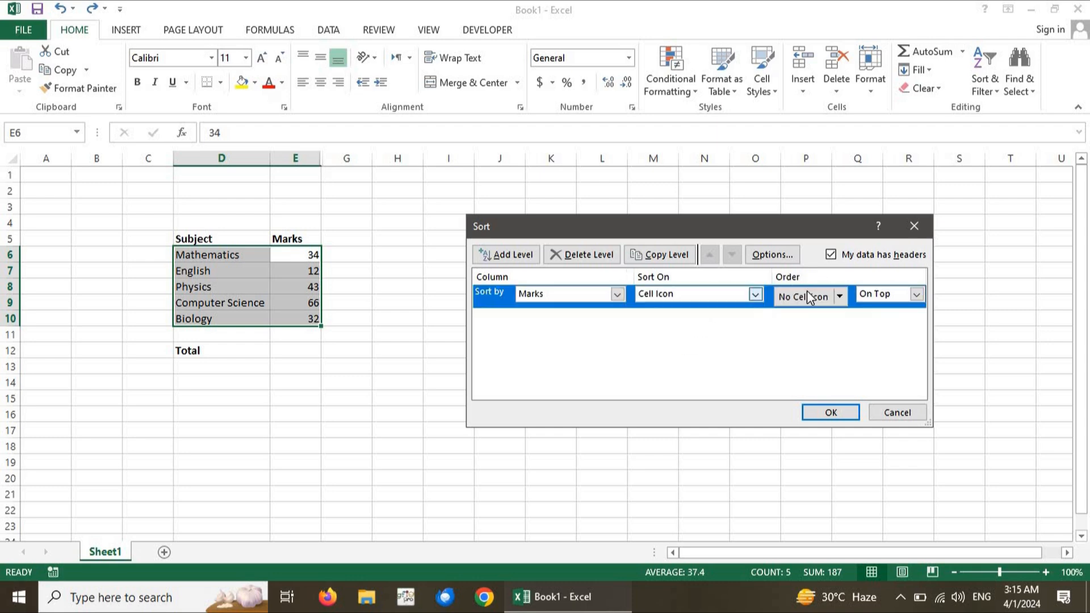
pyautogui.click(838, 294)
pyautogui.click(669, 358)
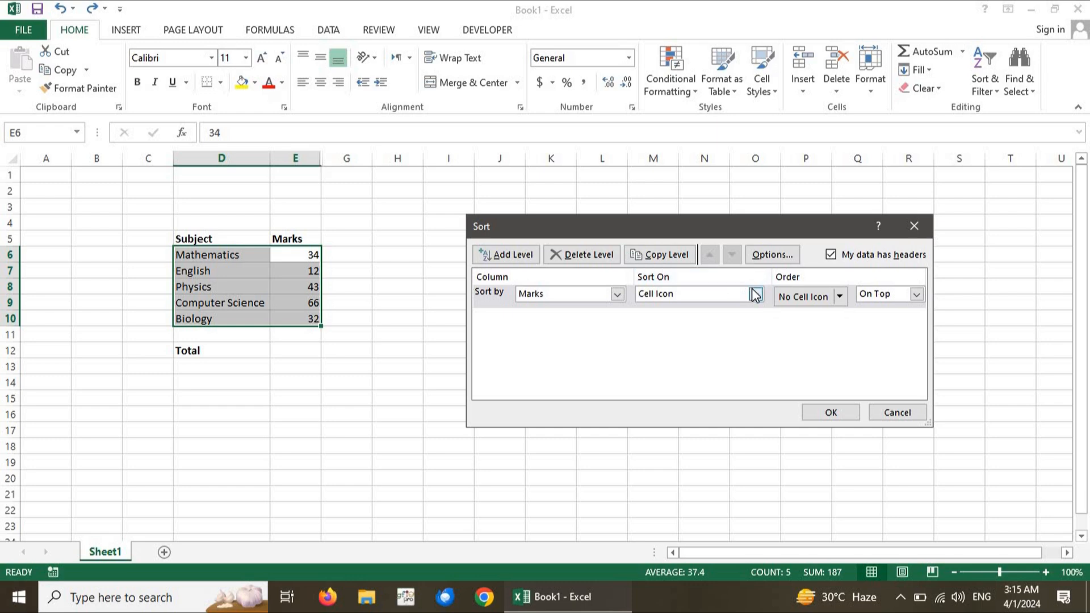
# - Set the custom sort to order Marks by Values from Smallest to Largest, and apply it
pyautogui.click(754, 294)
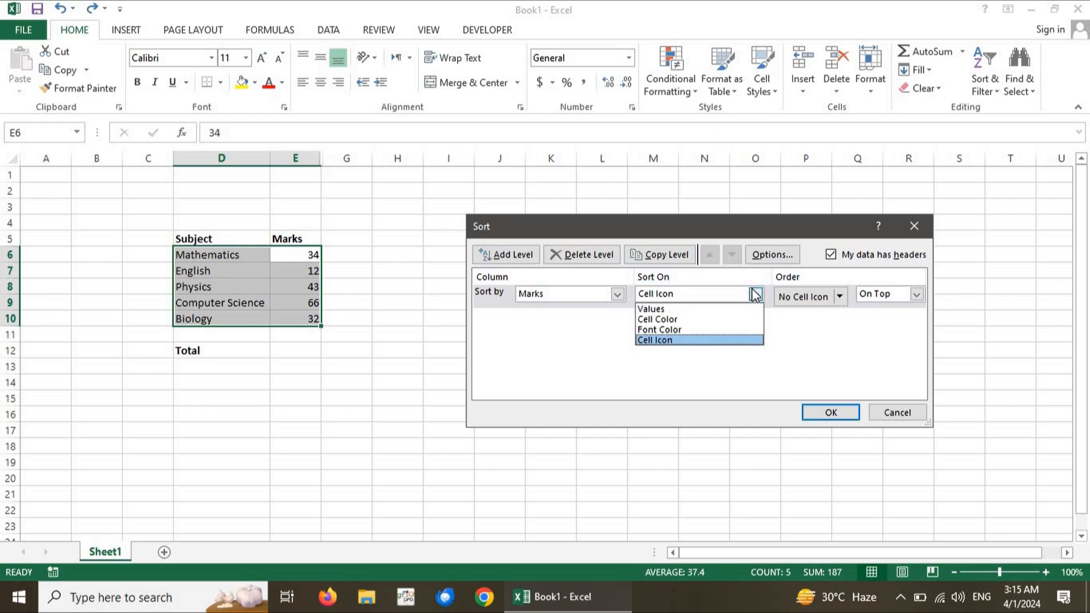
pyautogui.click(669, 310)
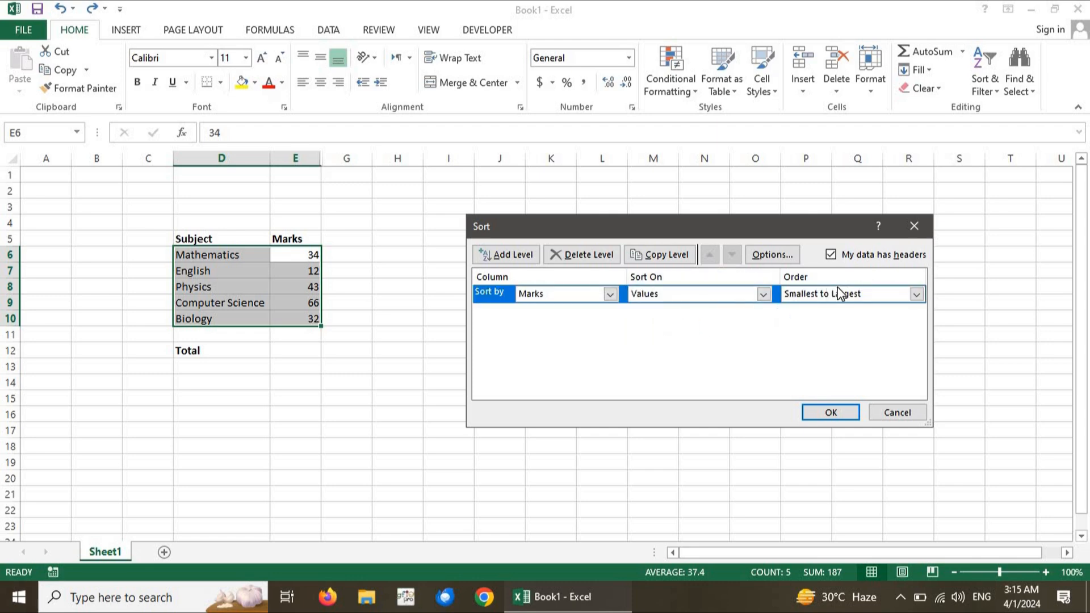
pyautogui.click(846, 293)
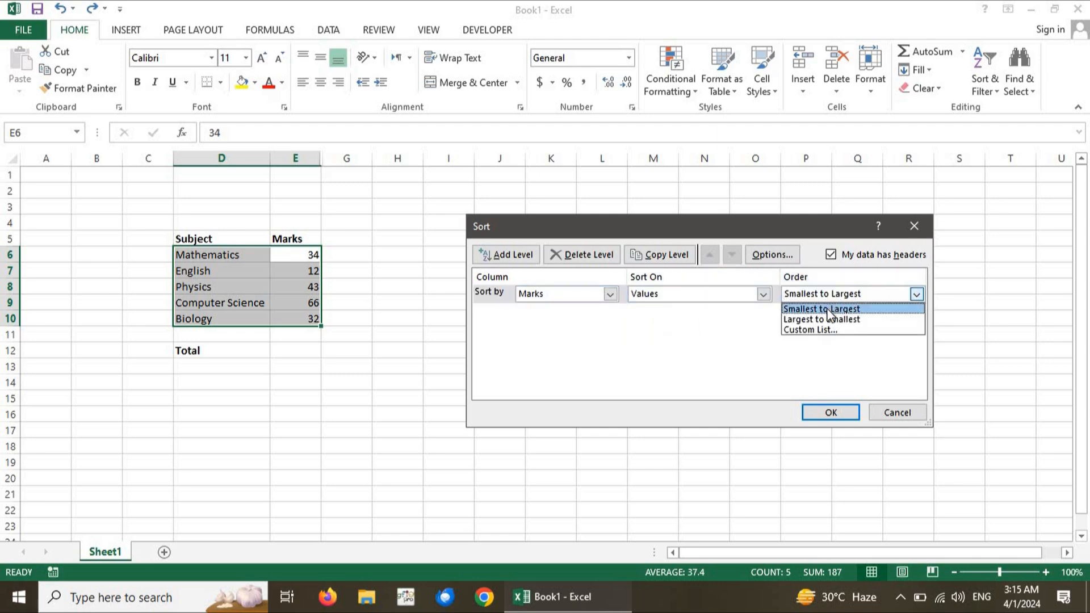
pyautogui.click(719, 335)
pyautogui.click(817, 413)
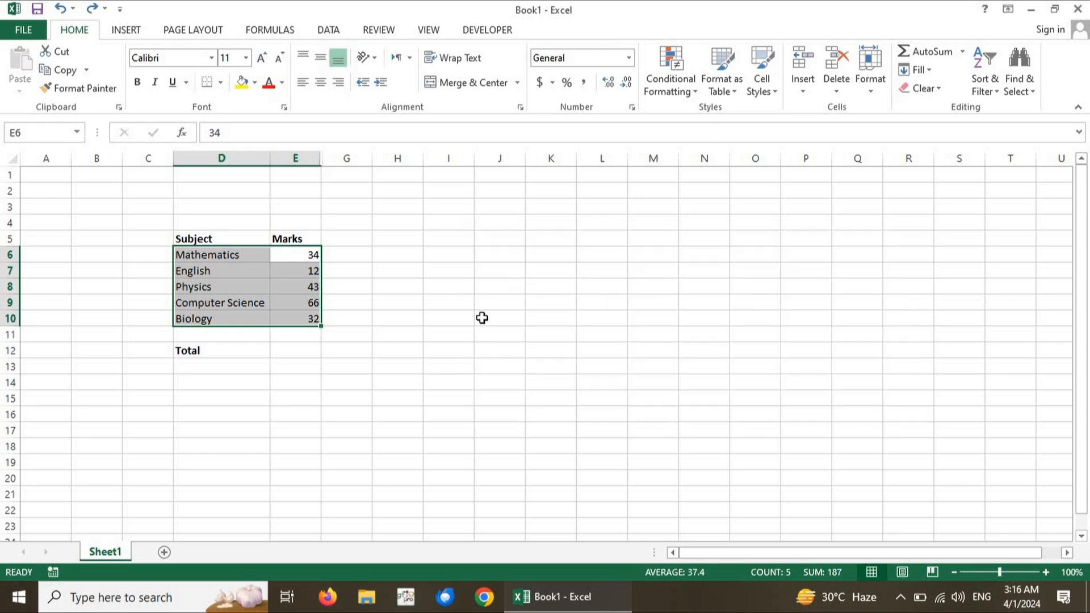
# - Look over the sorted marks in E6:E10 and undo the sort
pyautogui.moveTo(295, 254); pyautogui.dragTo(298, 319)
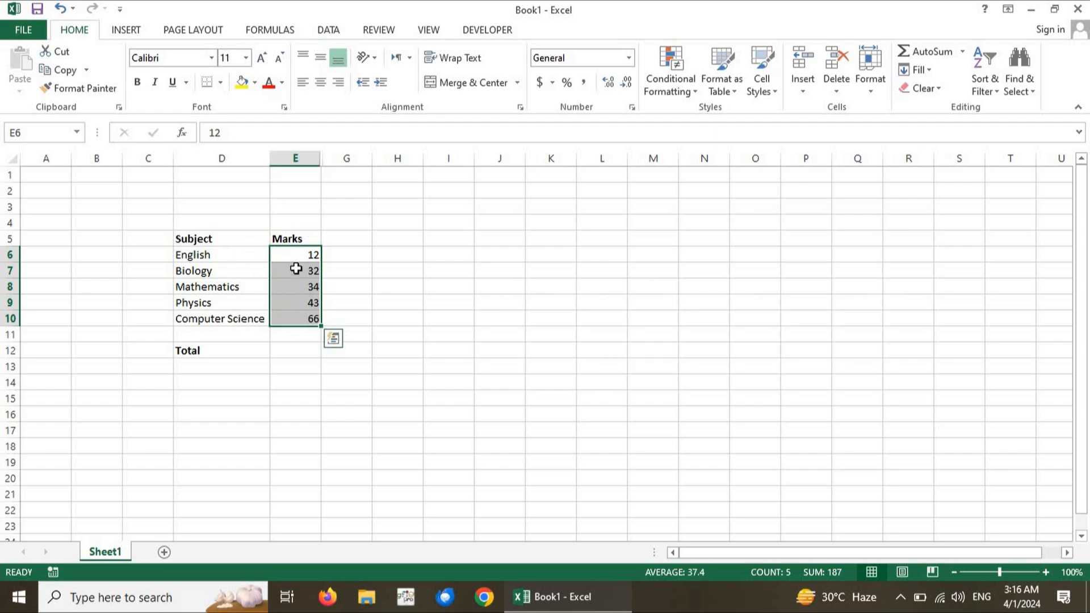
pyautogui.click(298, 255)
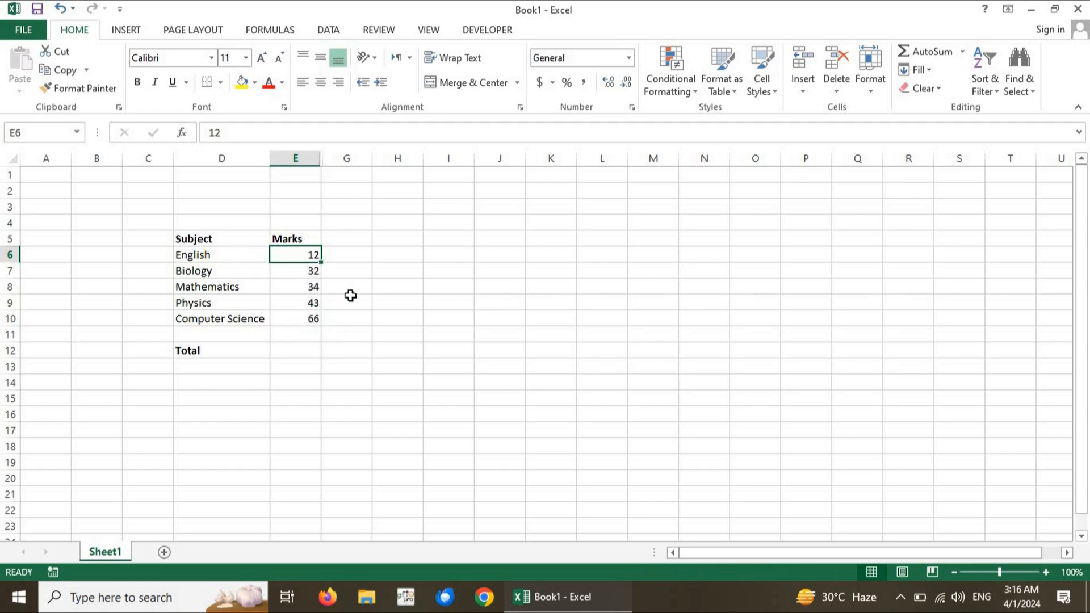
pyautogui.hotkey('ctrl', 'z')
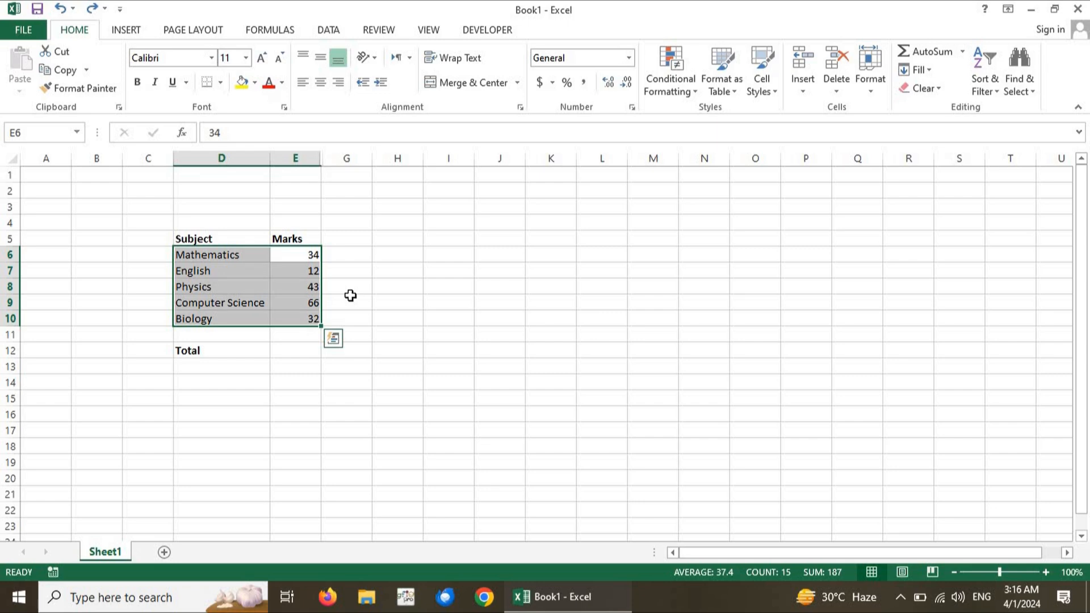
# - Color the English and Computer Science marks in E7 and E9 with a red font
pyautogui.click(291, 272)
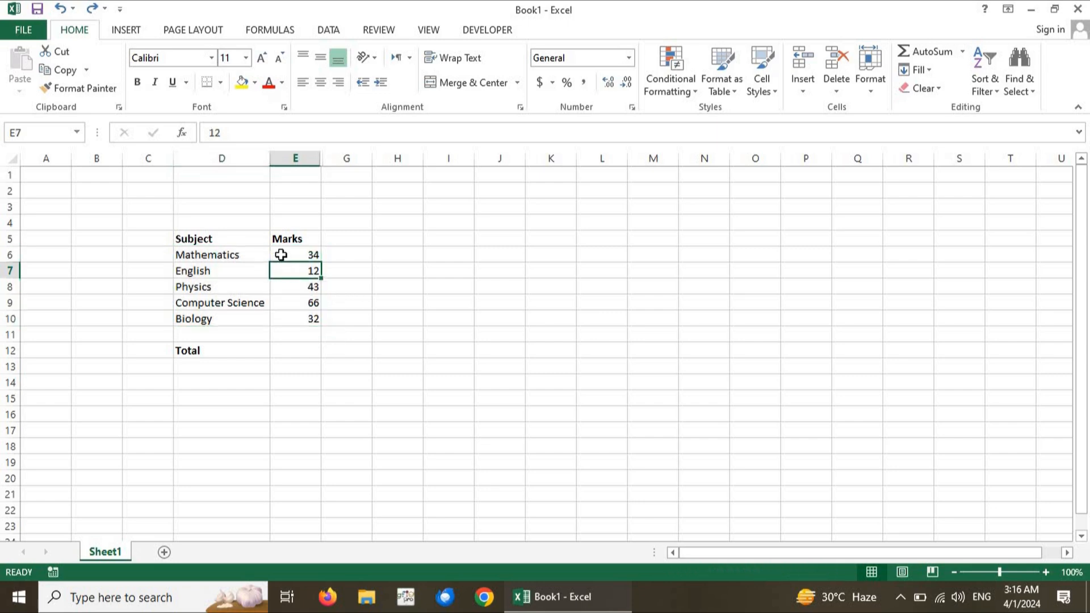
pyautogui.click(274, 88)
pyautogui.click(296, 304)
pyautogui.click(269, 83)
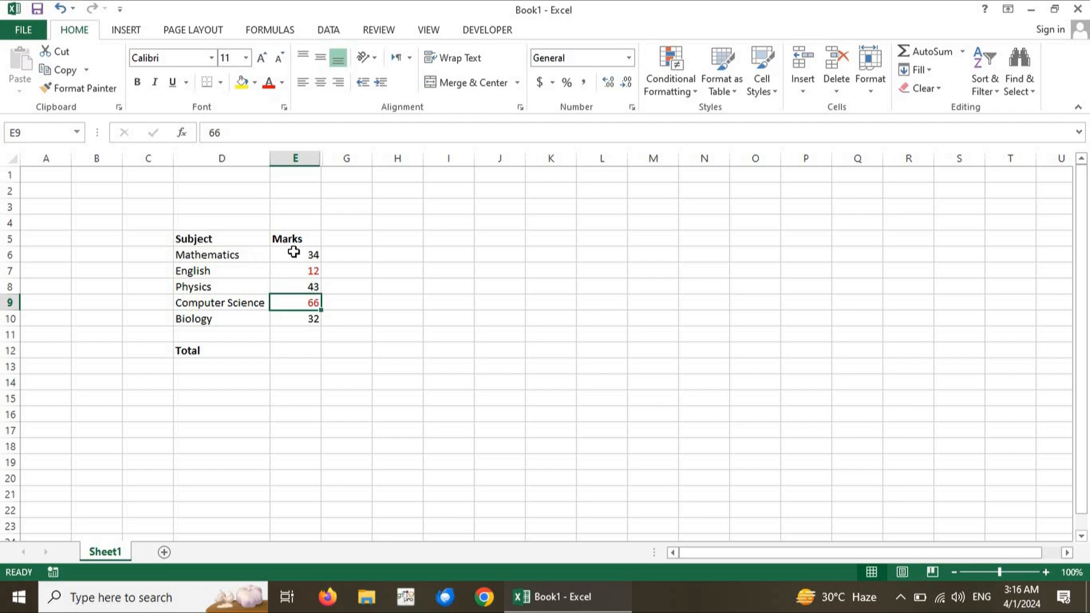
# - Start a custom sort on the marks in E6:E10 with the selection expanded to the adjacent data
pyautogui.moveTo(295, 256); pyautogui.dragTo(310, 318)
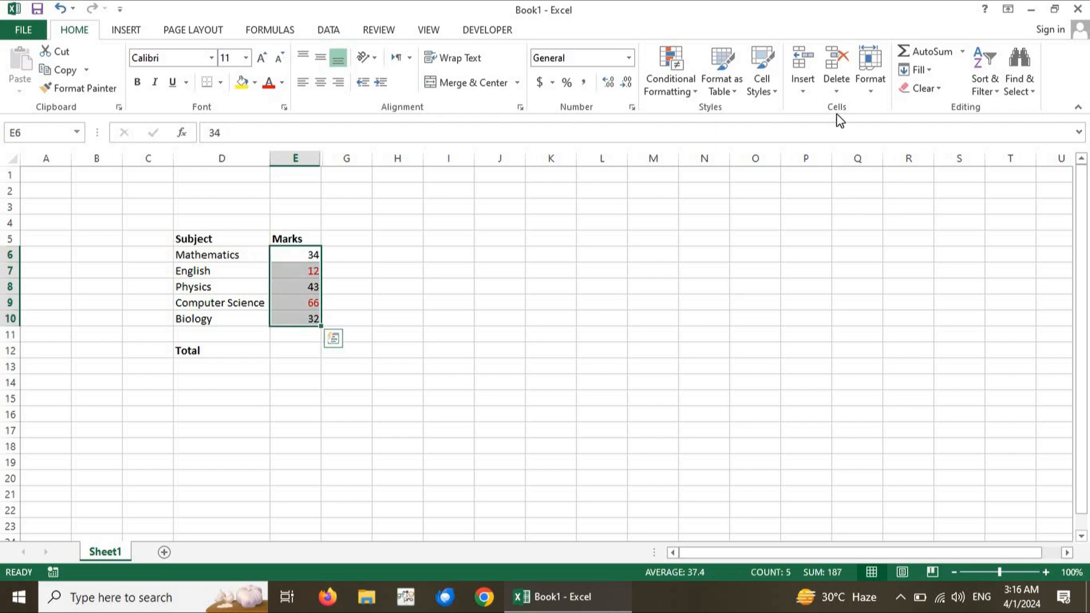
pyautogui.click(988, 91)
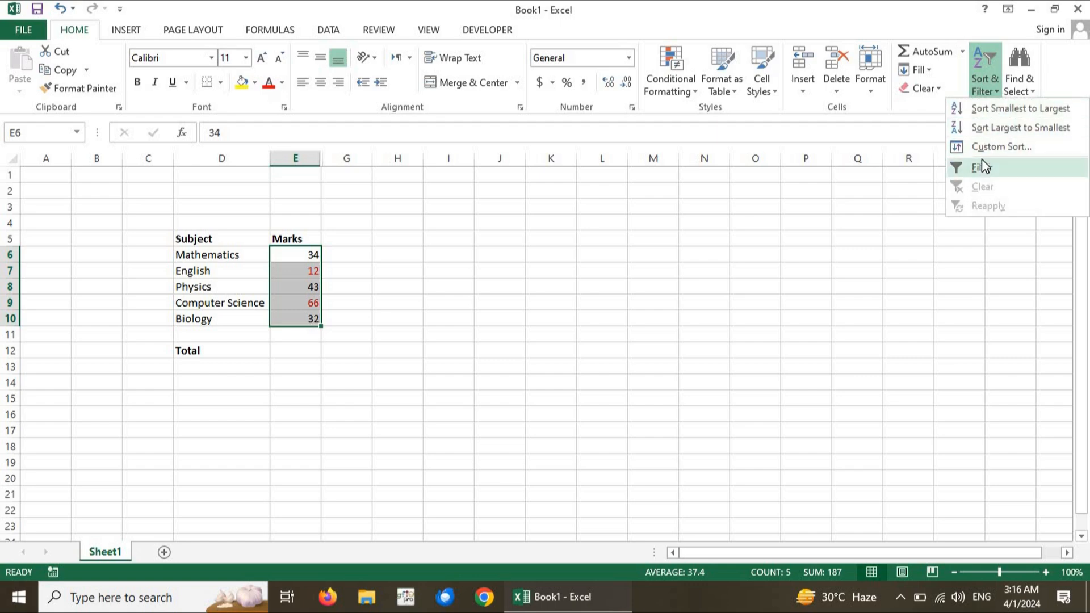
pyautogui.click(988, 149)
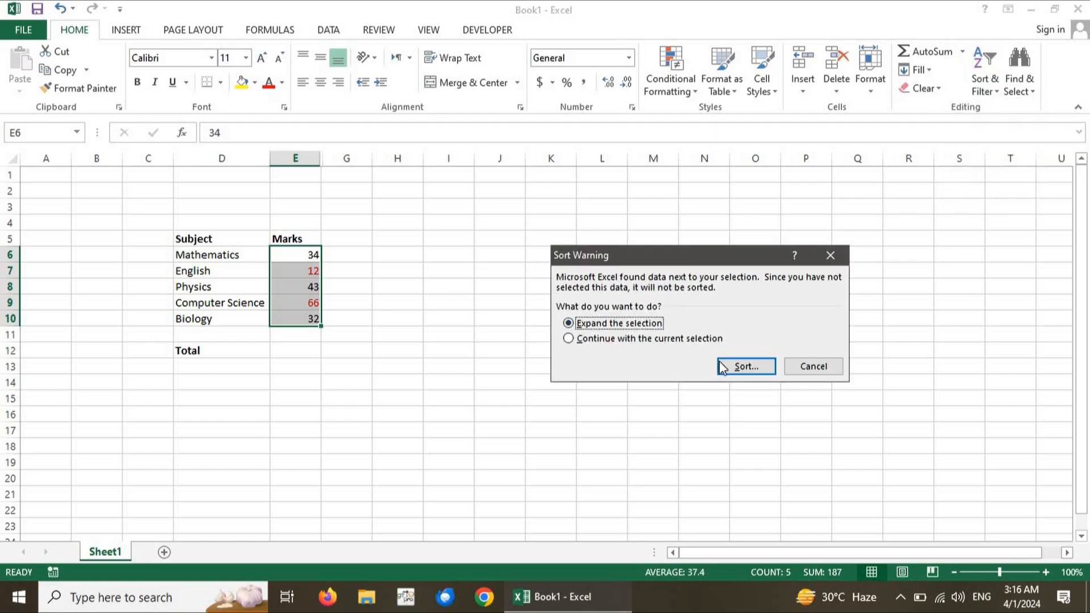
pyautogui.click(731, 364)
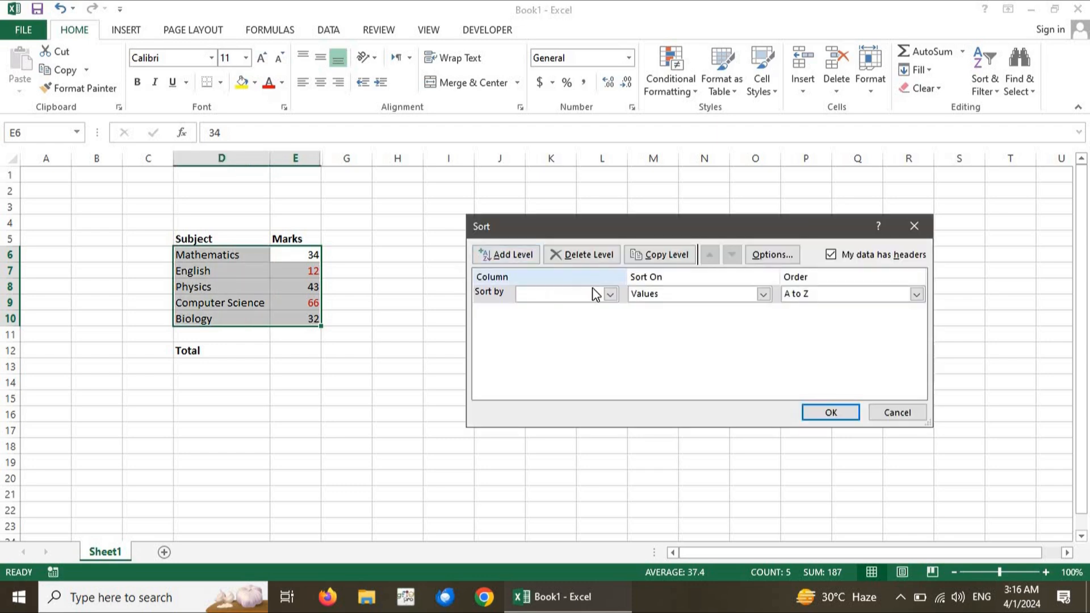
# - Set the custom sort to use the Marks column, Font Color as the basis, and red RGB(255, 0, 0) as the color
pyautogui.click(610, 294)
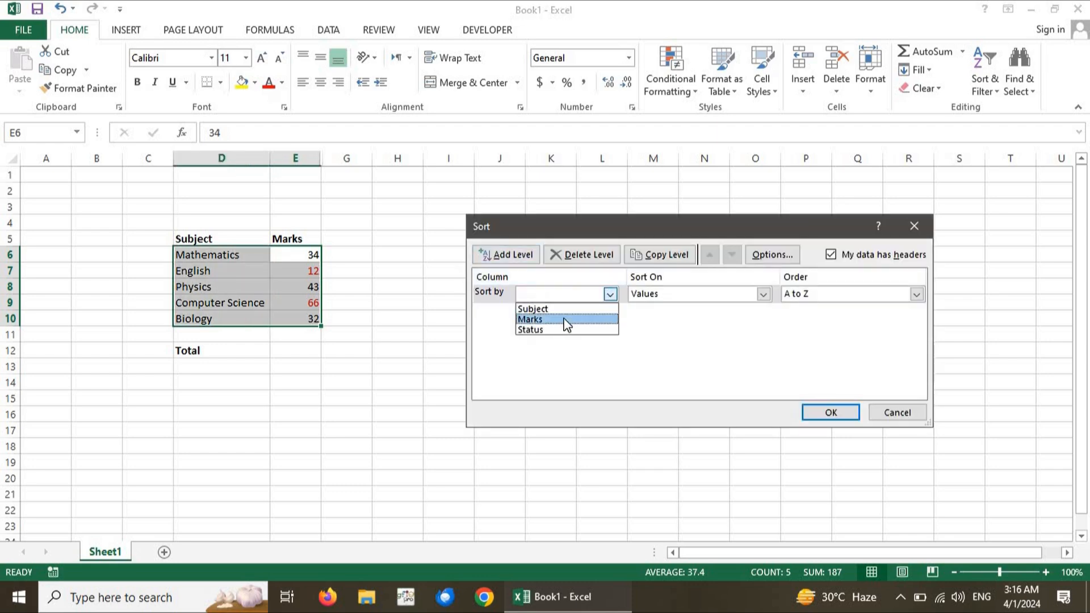
pyautogui.click(567, 319)
pyautogui.click(726, 297)
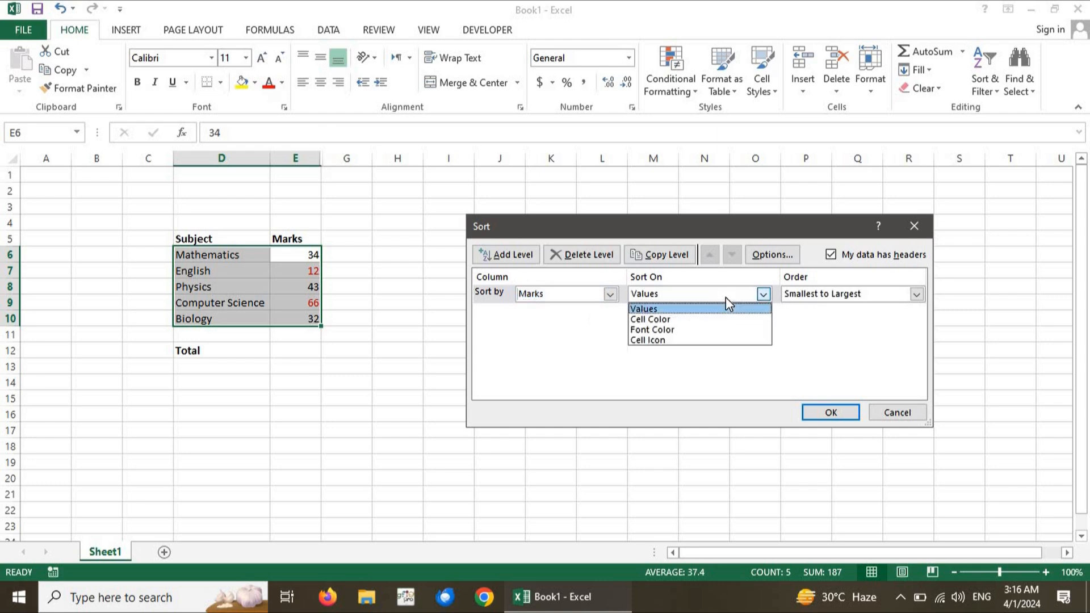
pyautogui.click(676, 333)
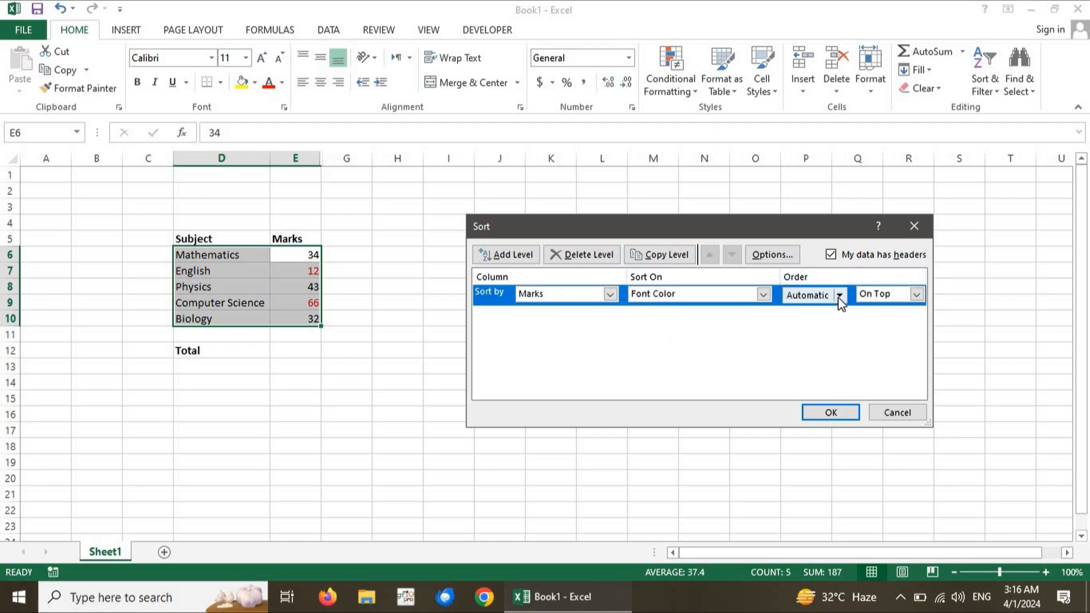
pyautogui.click(839, 295)
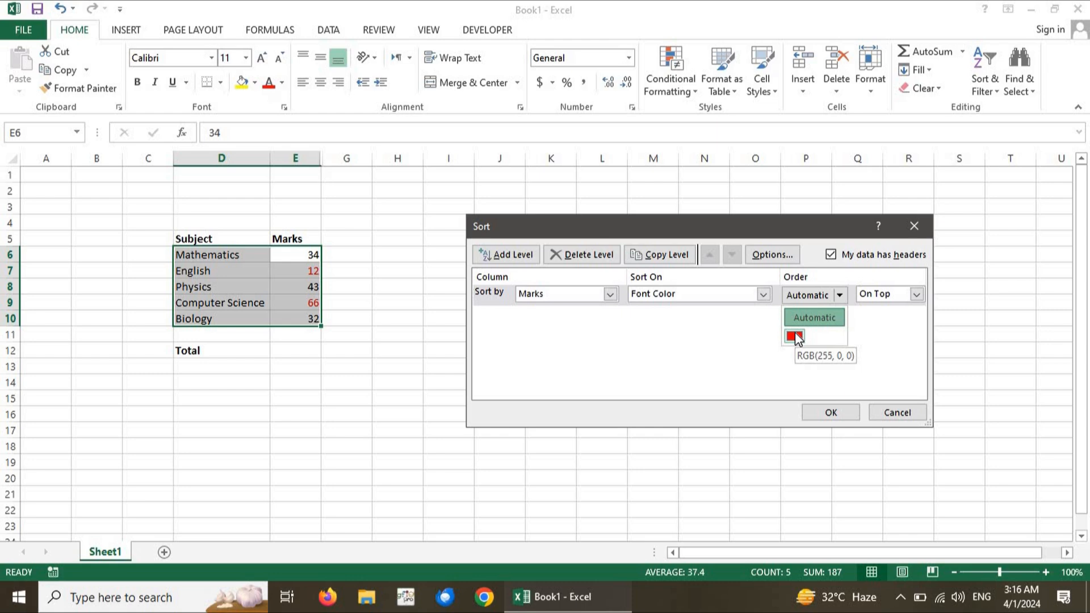
pyautogui.click(794, 335)
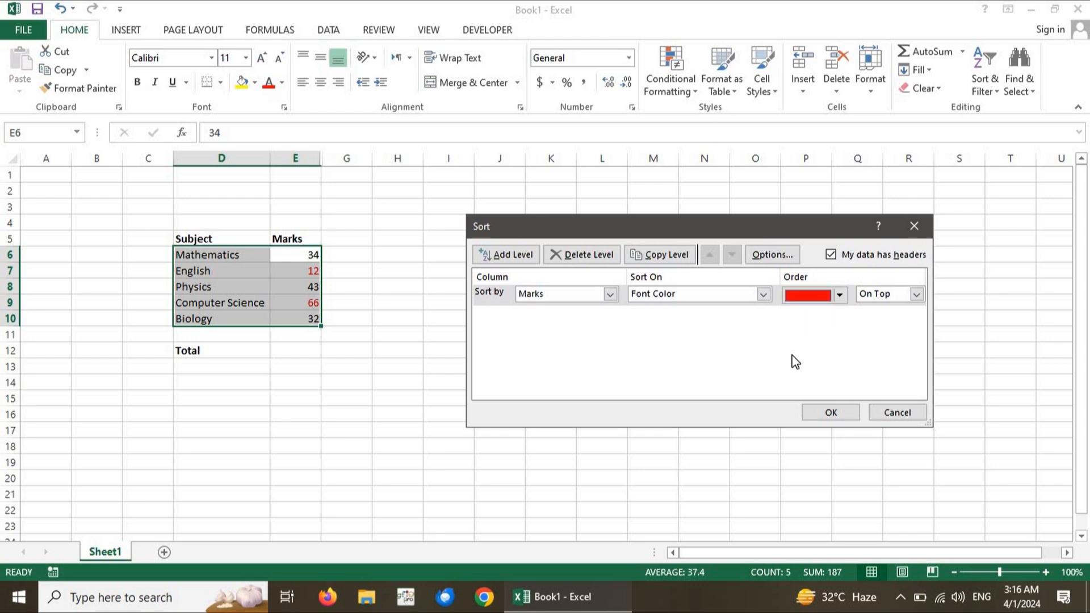
# - Place the red-font marks On Bottom in the sort order and apply the custom sort
pyautogui.click(912, 293)
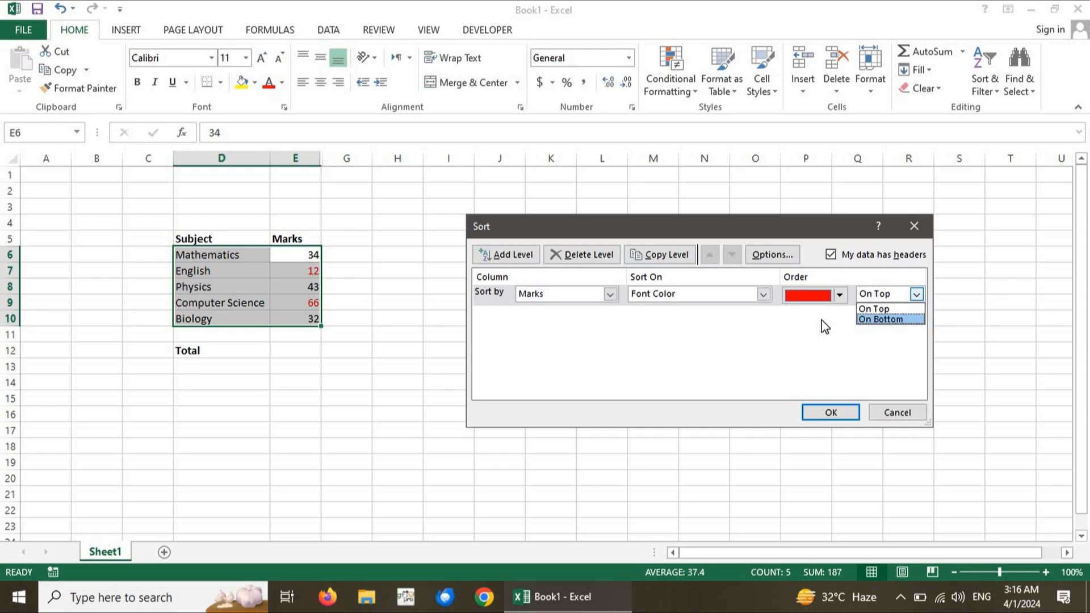
pyautogui.click(880, 294)
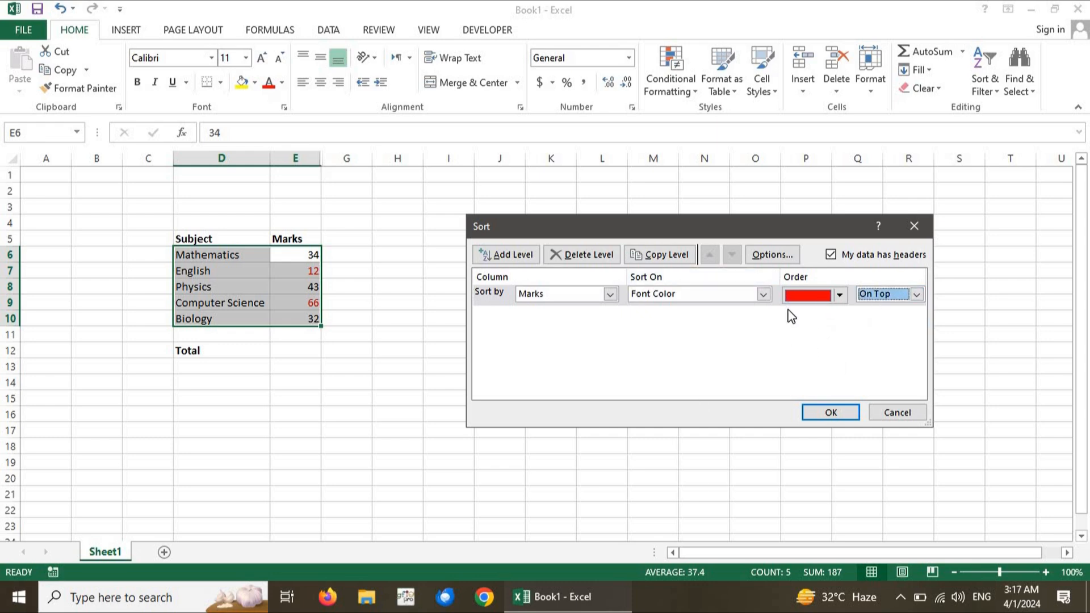
pyautogui.click(917, 292)
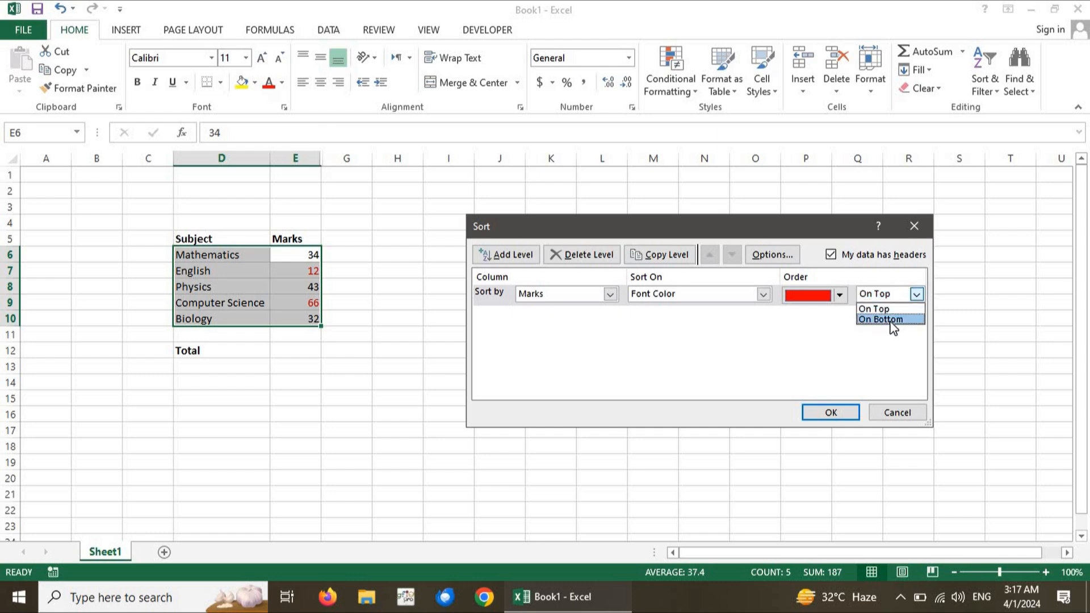
pyautogui.click(892, 320)
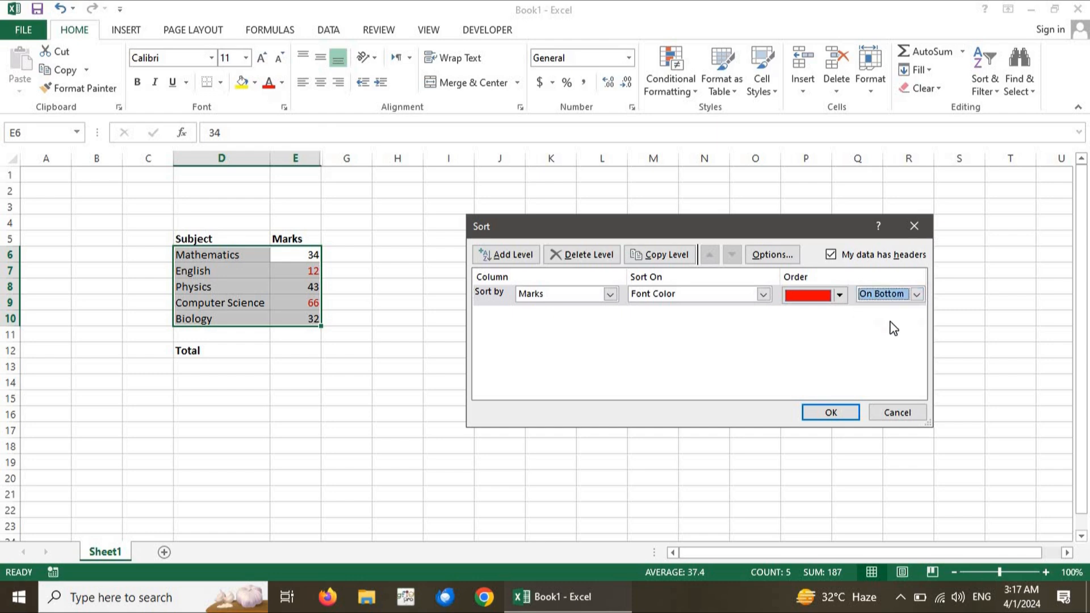
pyautogui.click(828, 412)
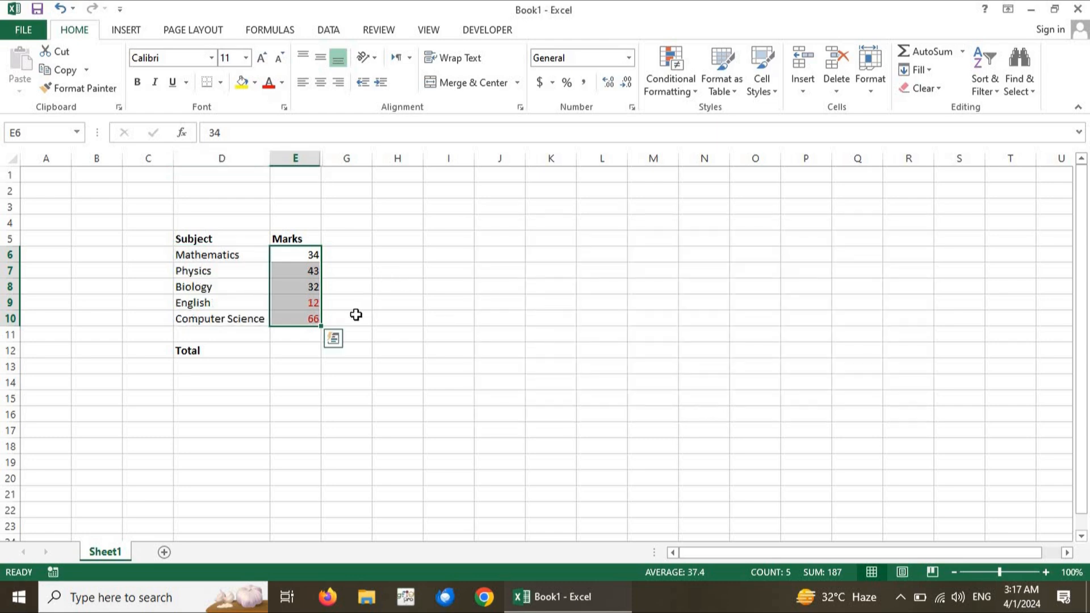
# - Review the color-sorted marks, then undo the sort and the red font on the English and Computer Science marks
pyautogui.click(321, 322)
pyautogui.moveTo(299, 304); pyautogui.dragTo(299, 316)
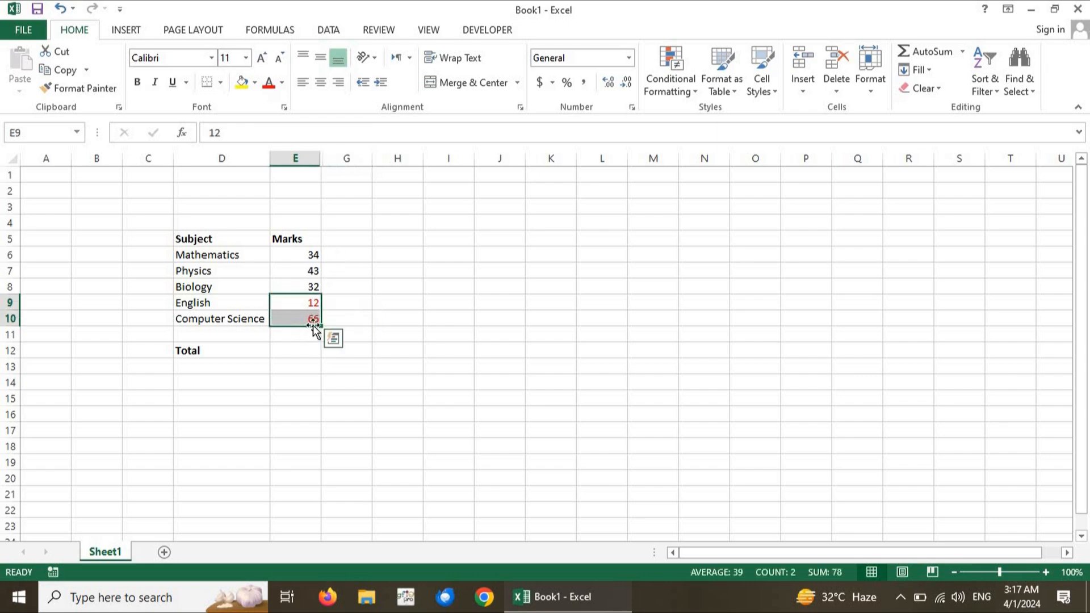
pyautogui.click(301, 258)
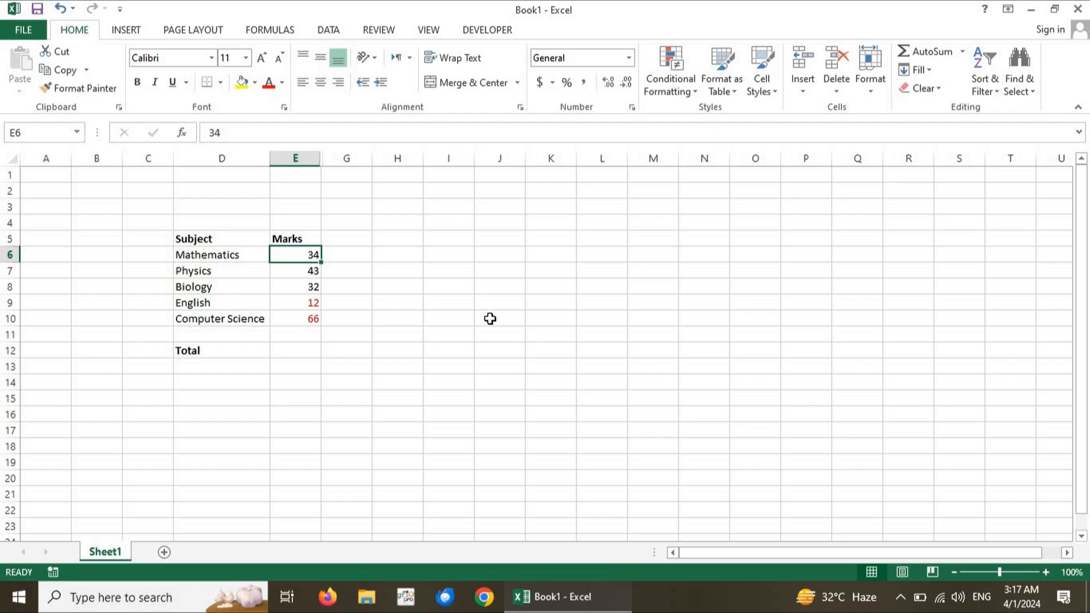
pyautogui.hotkey('ctrl', 'z')
pyautogui.hotkey('ctrl', 'z')
pyautogui.hotkey('ctrl', 'z')
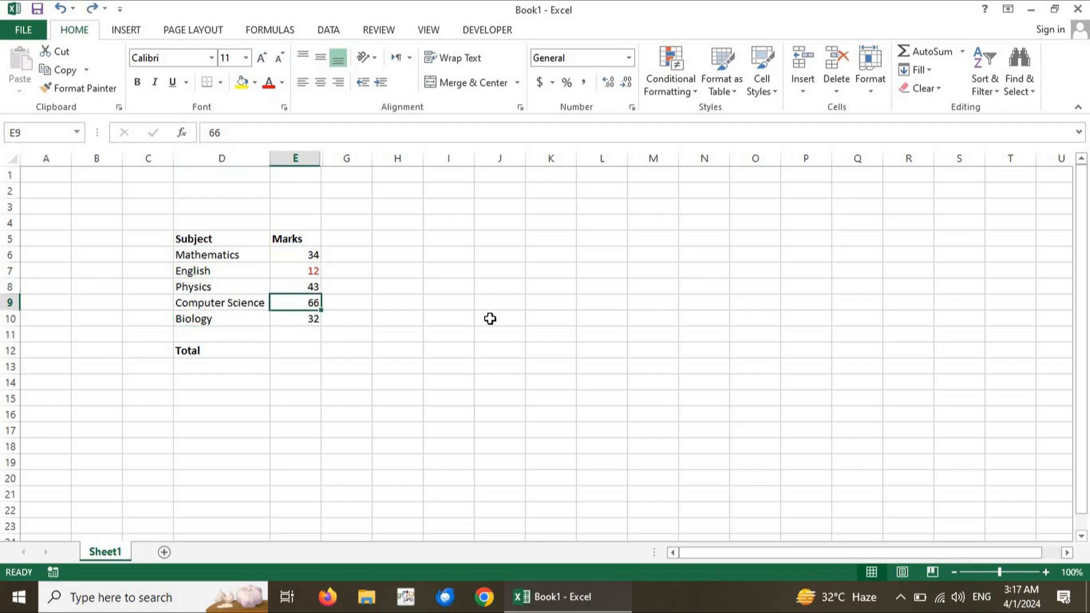
pyautogui.click(502, 321)
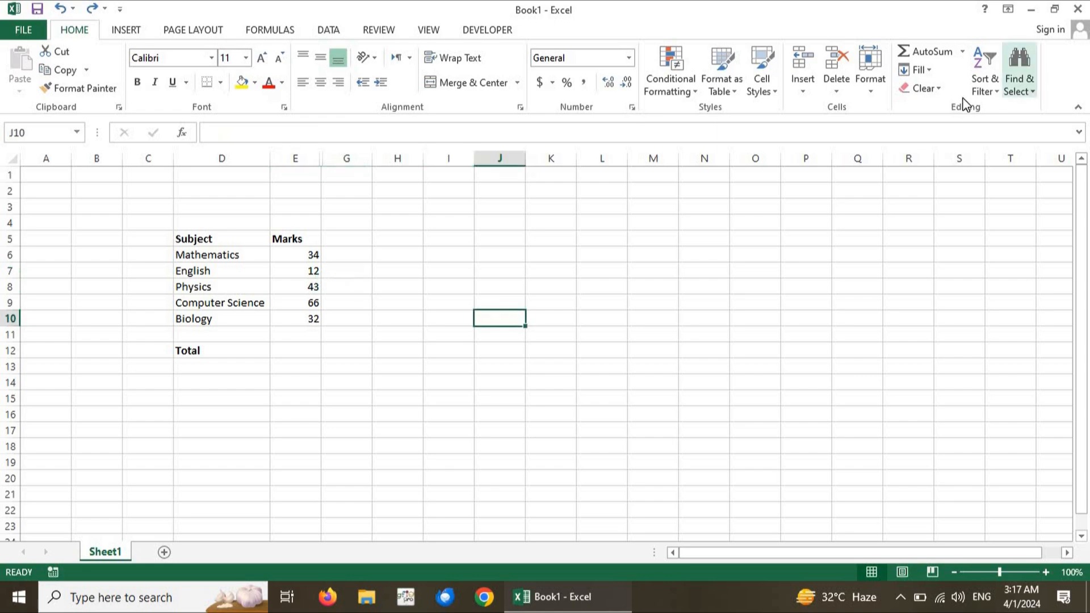
# - Apply a Filter to the marks in E6:E10 and deselect the range
pyautogui.click(981, 88)
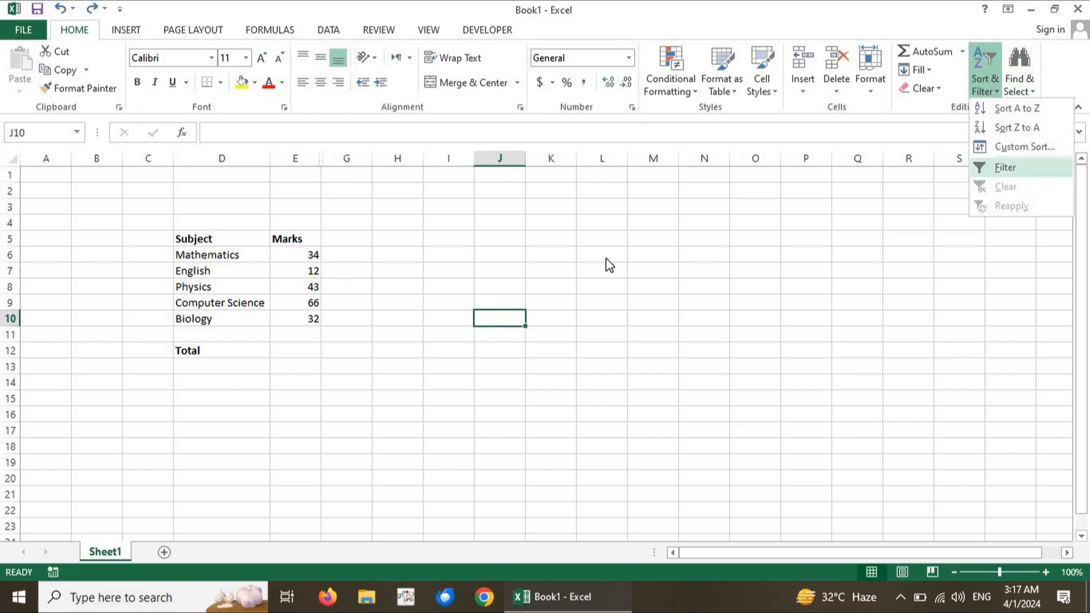
pyautogui.click(349, 289)
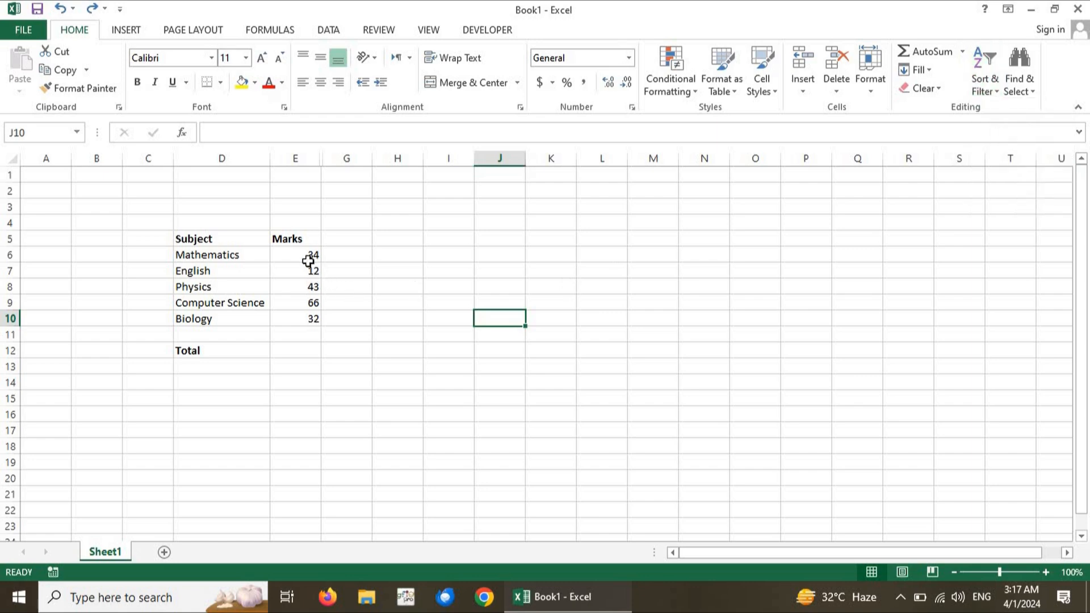
pyautogui.click(309, 256)
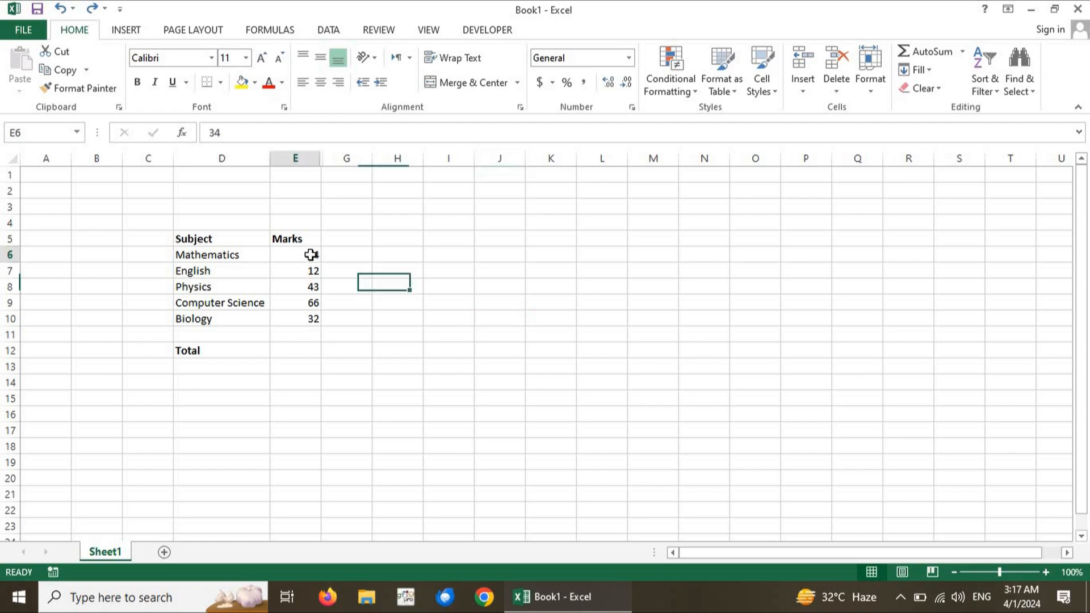
pyautogui.hotkey('shift', 'Down')
pyautogui.hotkey('shift', 'Down')
pyautogui.hotkey('shift', 'Down')
pyautogui.hotkey('shift', 'Down')
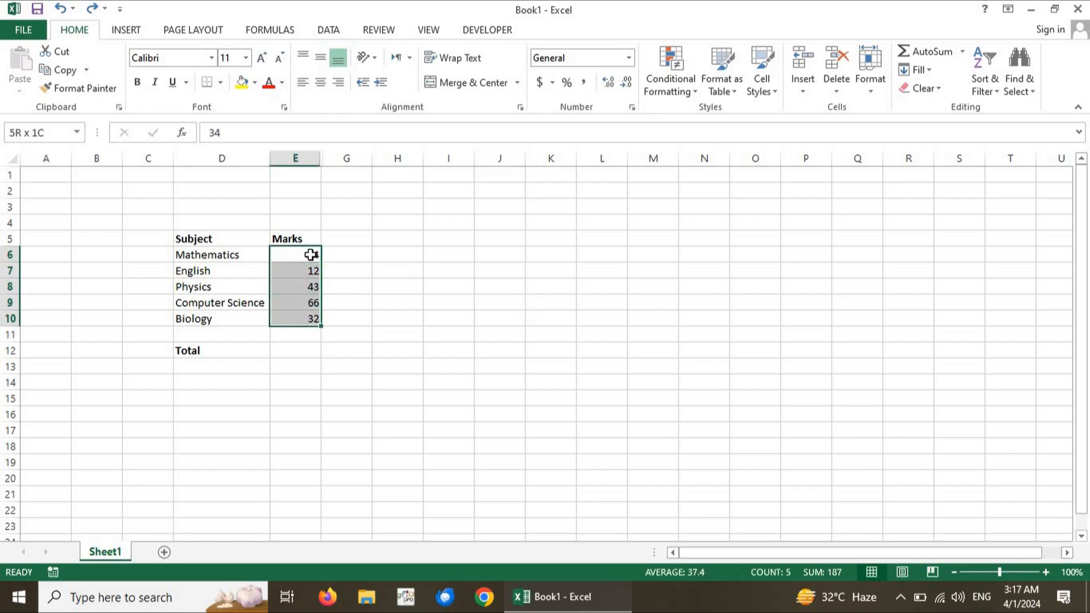
pyautogui.click(979, 91)
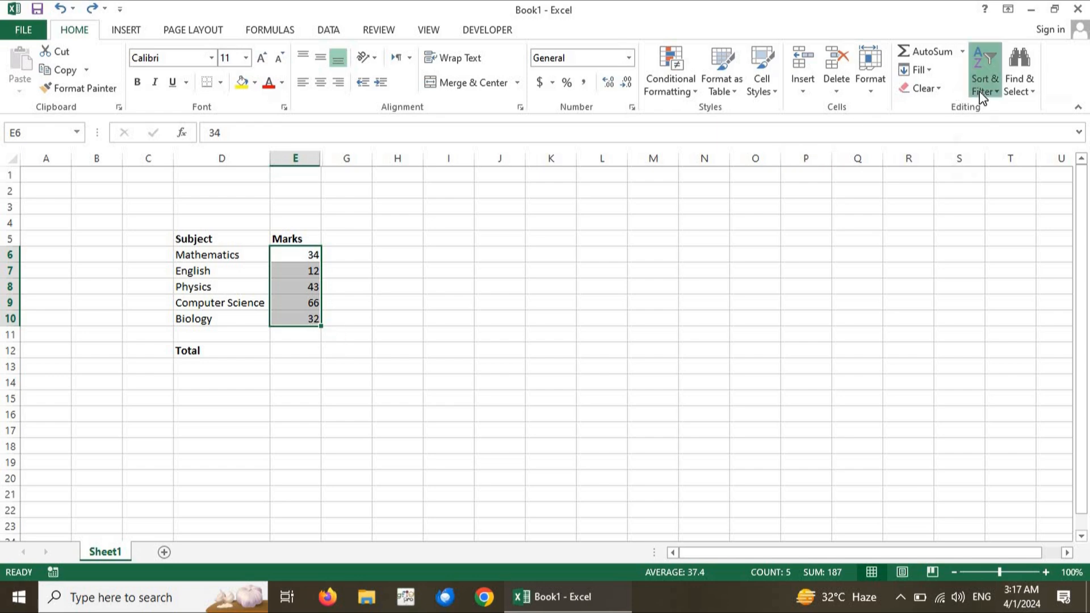
pyautogui.click(990, 169)
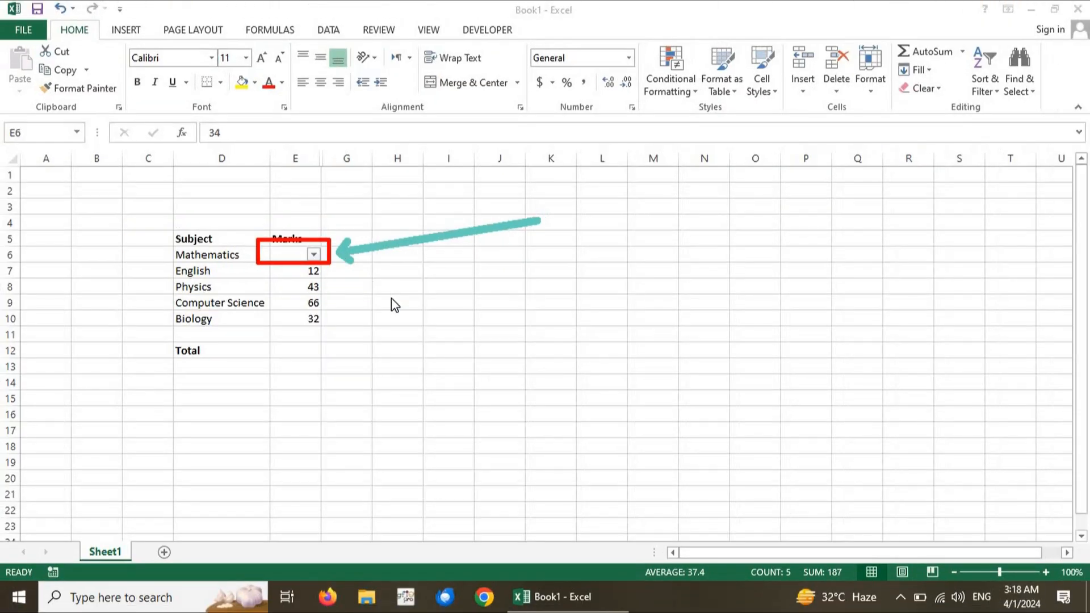
pyautogui.press('Escape')
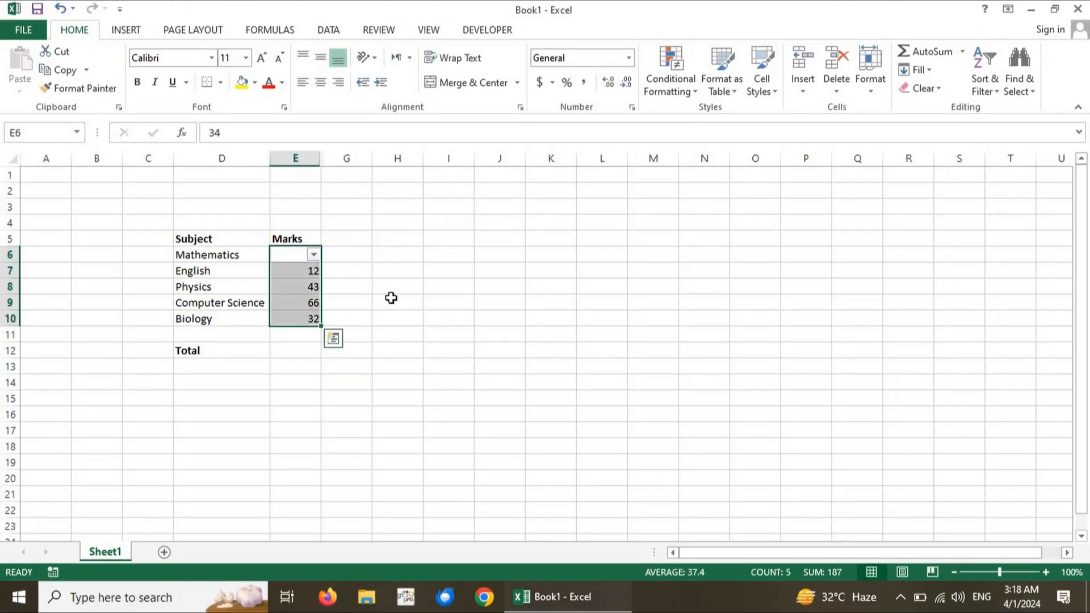
pyautogui.click(350, 304)
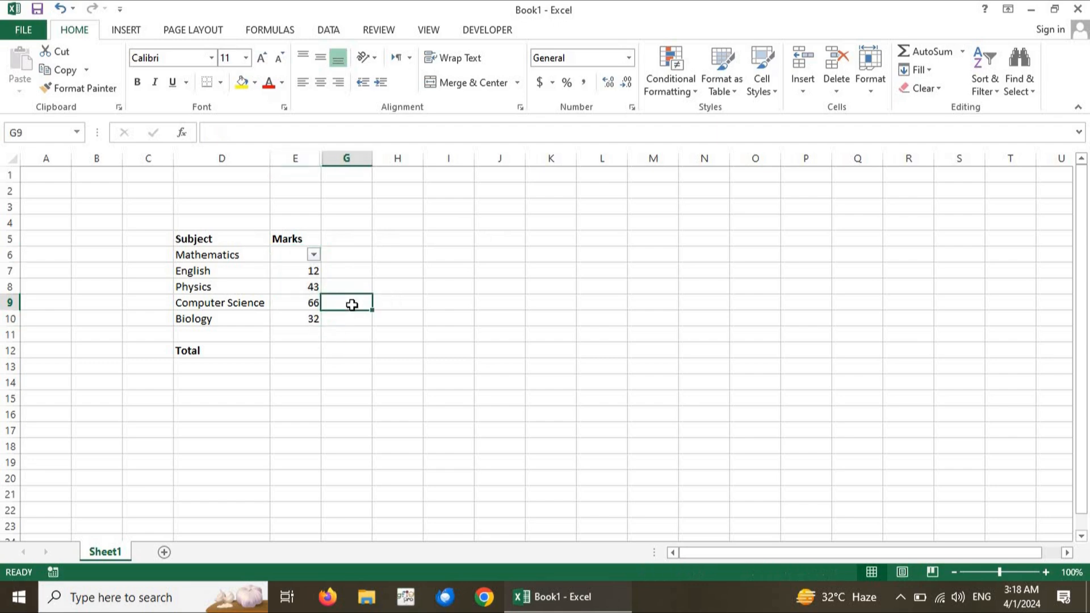
# - Examine the filter options on the marks in E6:E10, then undo that filter
pyautogui.click(313, 256)
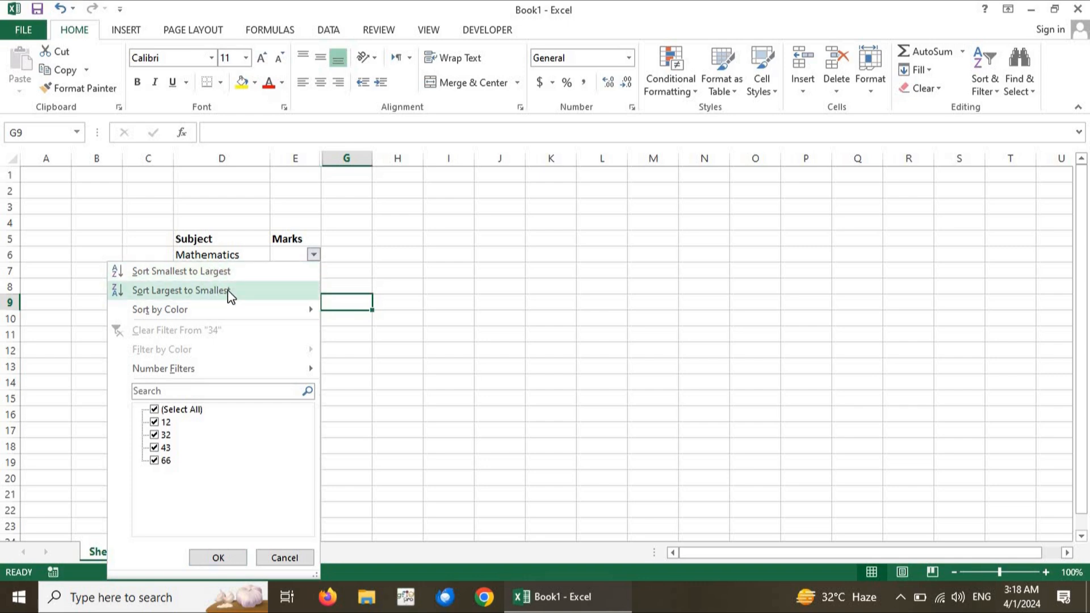
pyautogui.moveTo(245, 311)
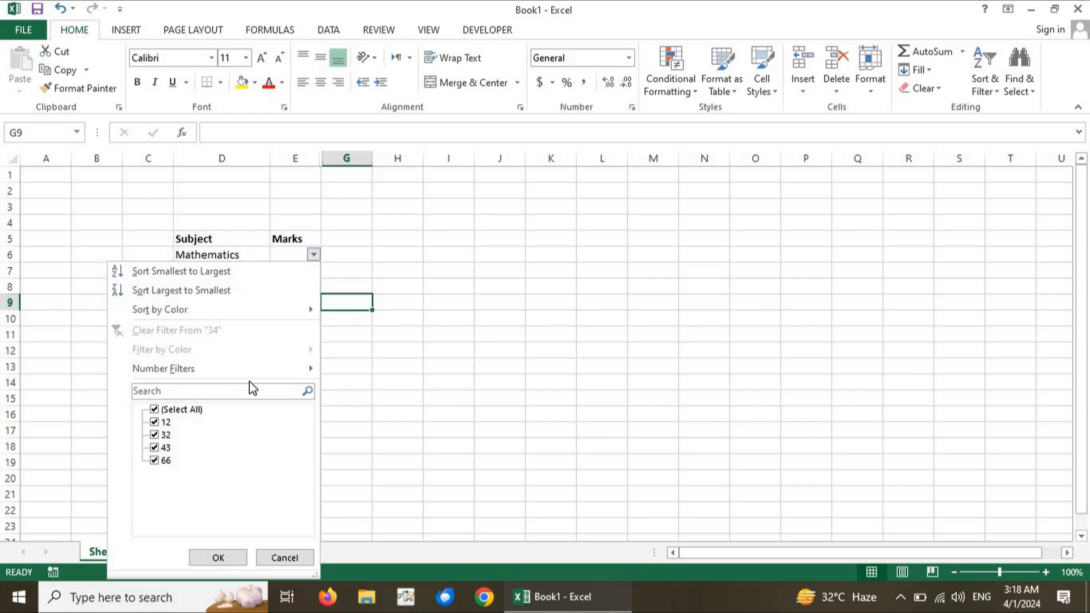
pyautogui.click(313, 255)
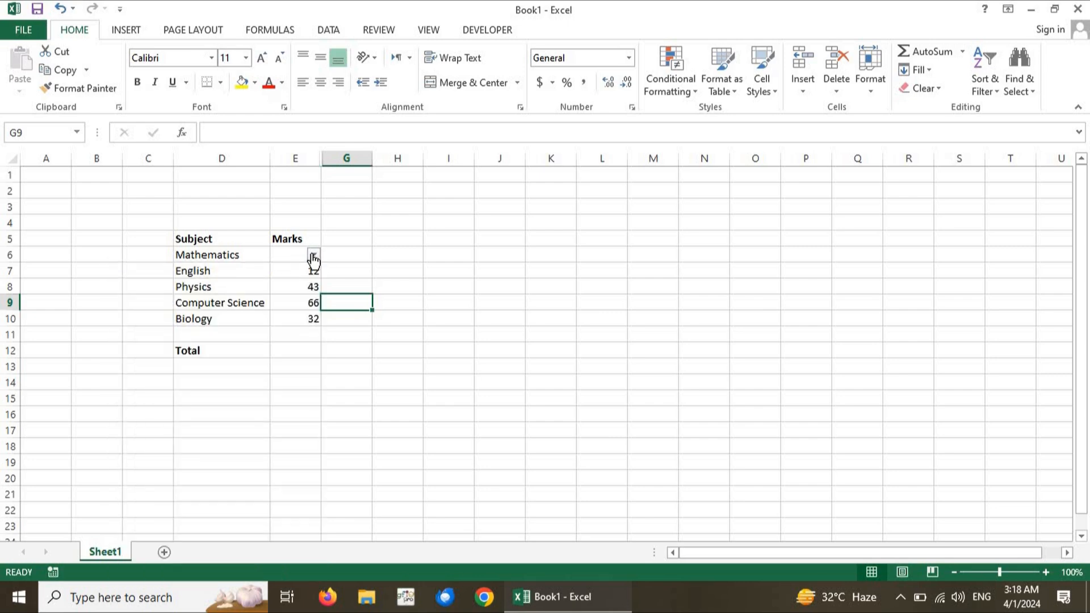
pyautogui.click(314, 257)
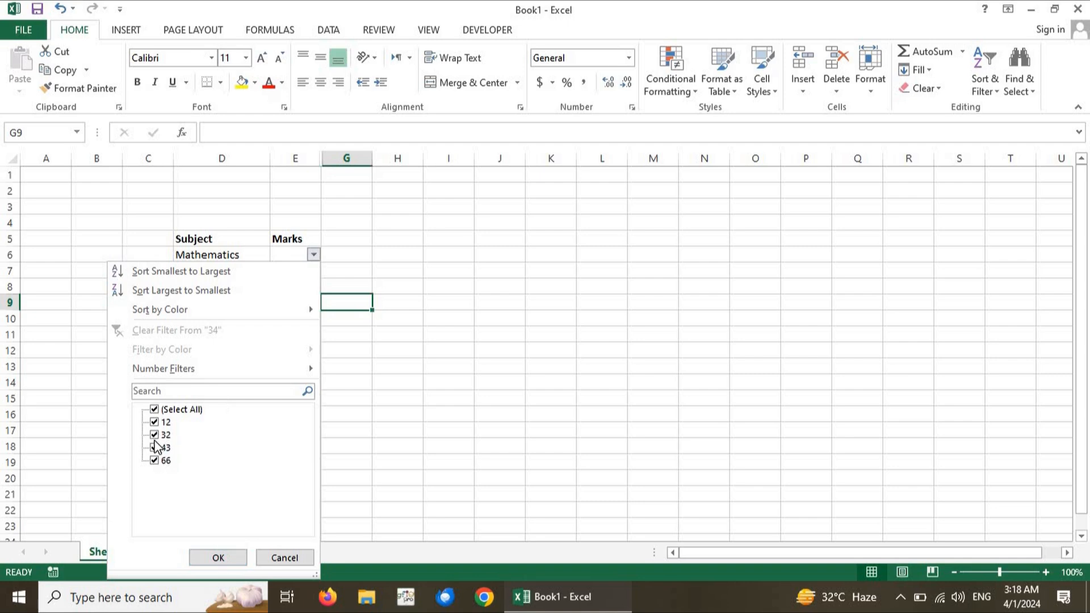
pyautogui.click(399, 319)
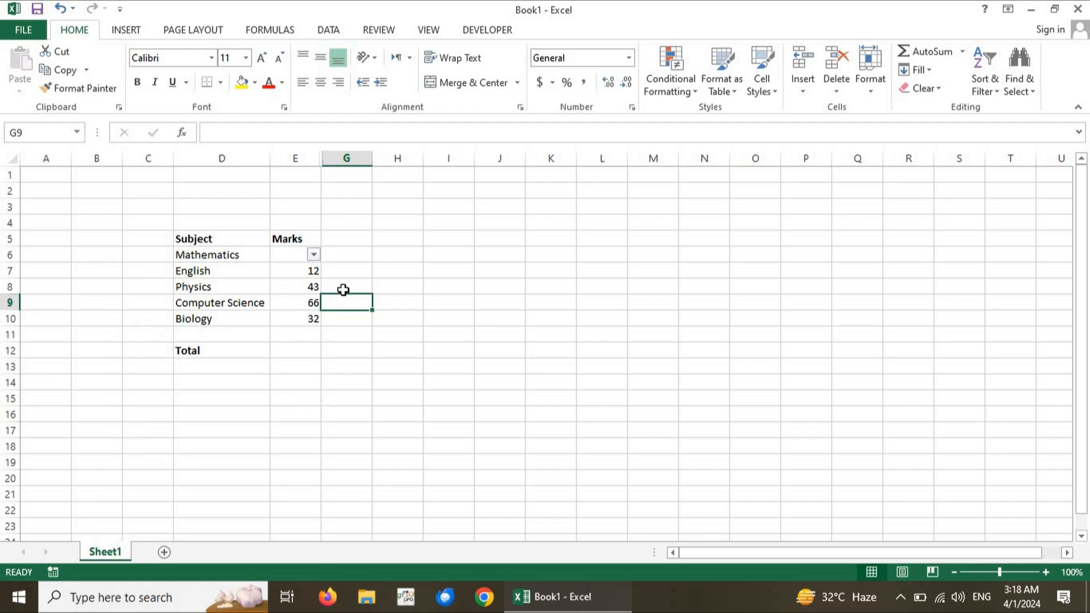
pyautogui.hotkey('ctrl', 'z')
# - Apply a Filter to the range E5:E10 so that it includes the Marks header
pyautogui.click(303, 239)
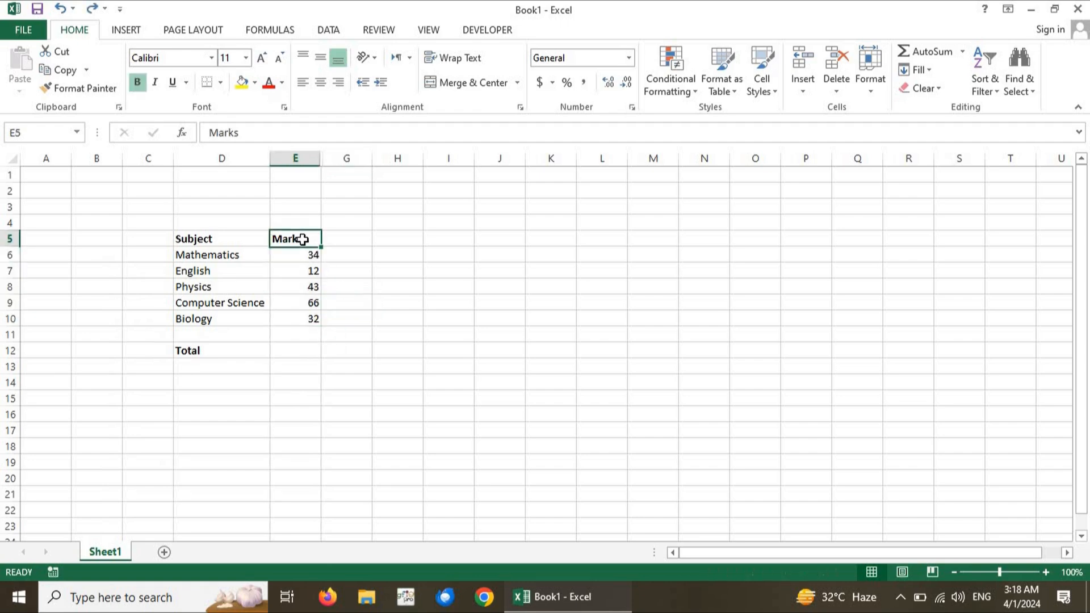
pyautogui.hotkey('shift', 'Down')
pyautogui.hotkey('shift', 'Down')
pyautogui.hotkey('shift', 'Down')
pyautogui.hotkey('shift', 'Down')
pyautogui.hotkey('shift', 'Down')
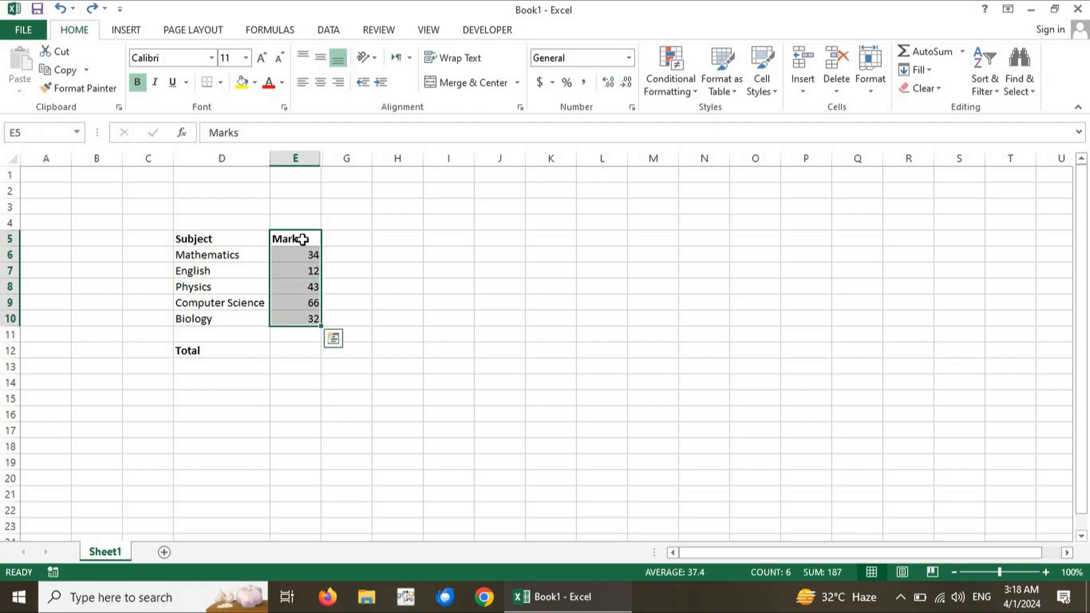
pyautogui.click(999, 92)
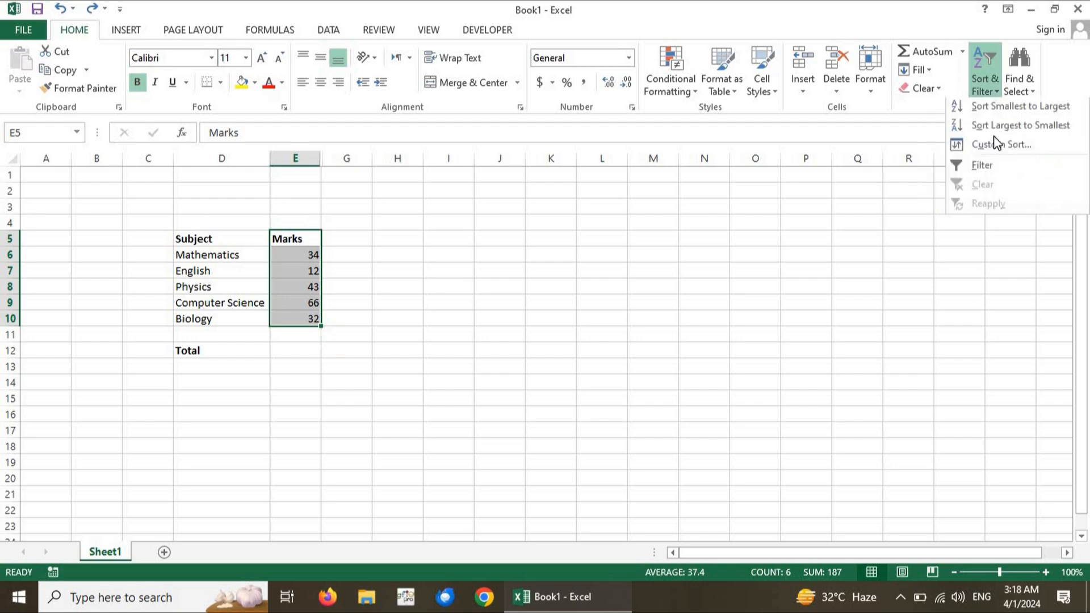
pyautogui.click(999, 168)
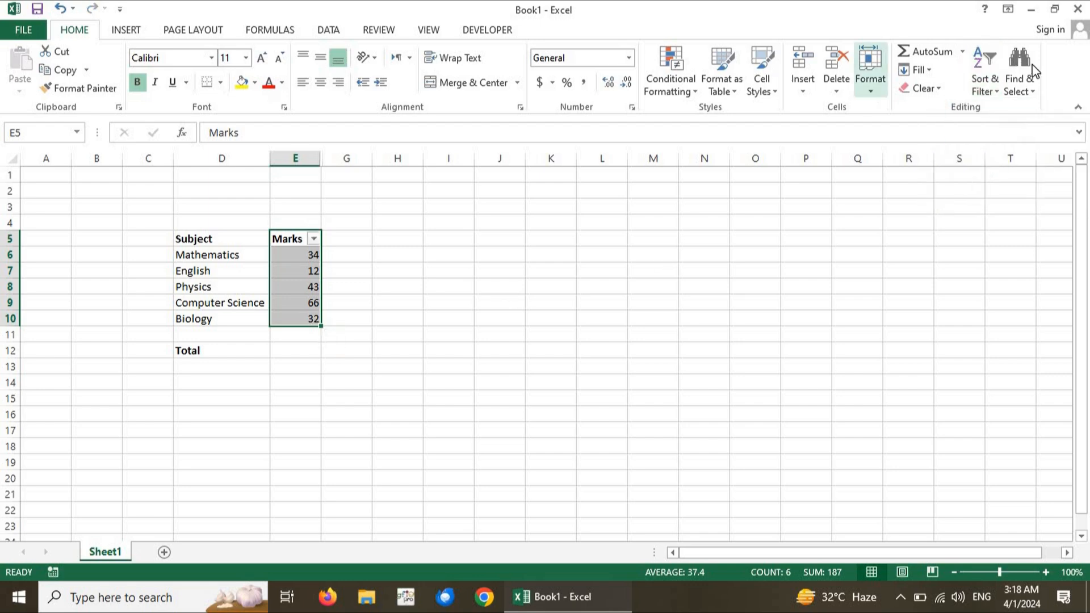
# - Filter the Marks column by value, excluding 12 and 43
pyautogui.click(989, 77)
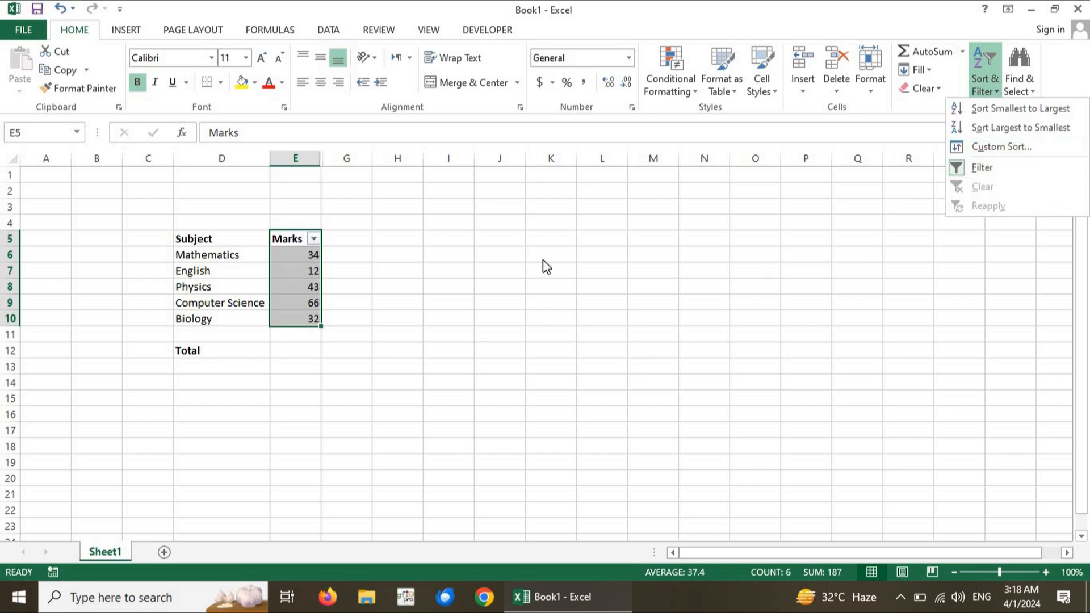
pyautogui.click(316, 239)
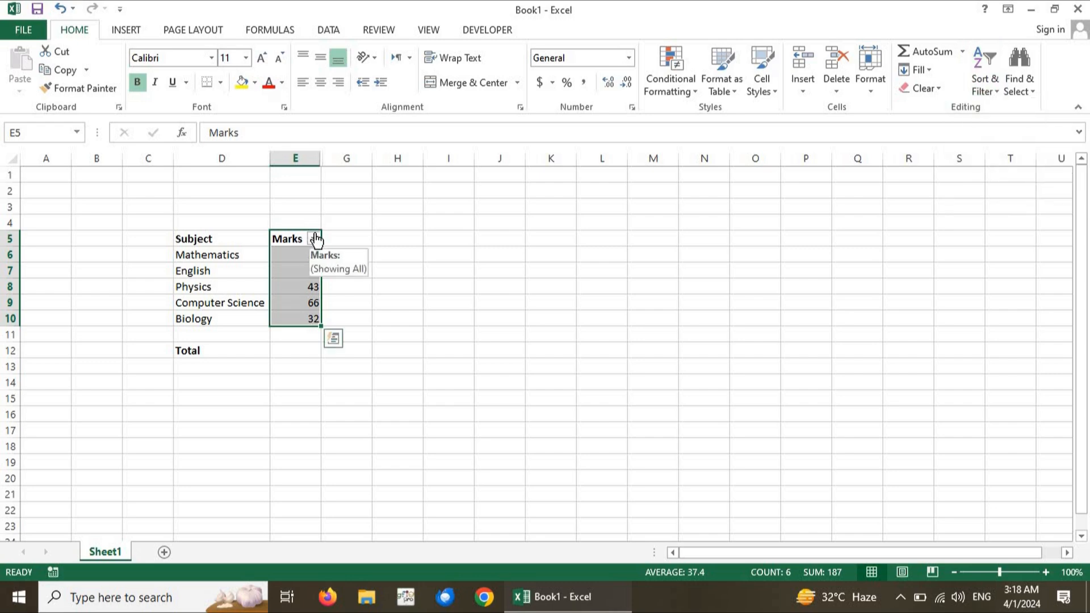
pyautogui.click(314, 239)
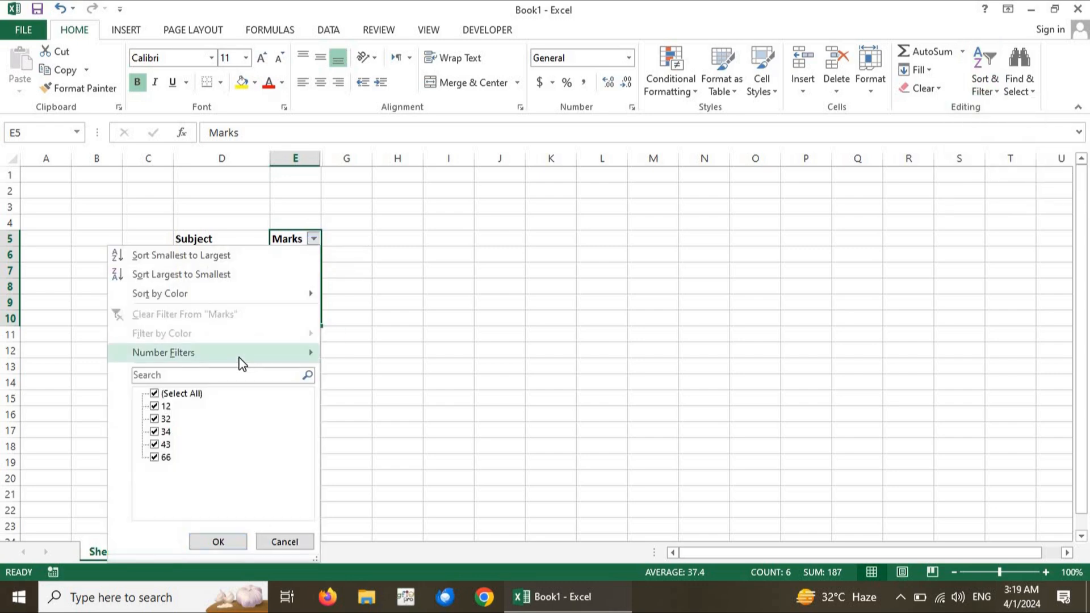
pyautogui.press('Escape')
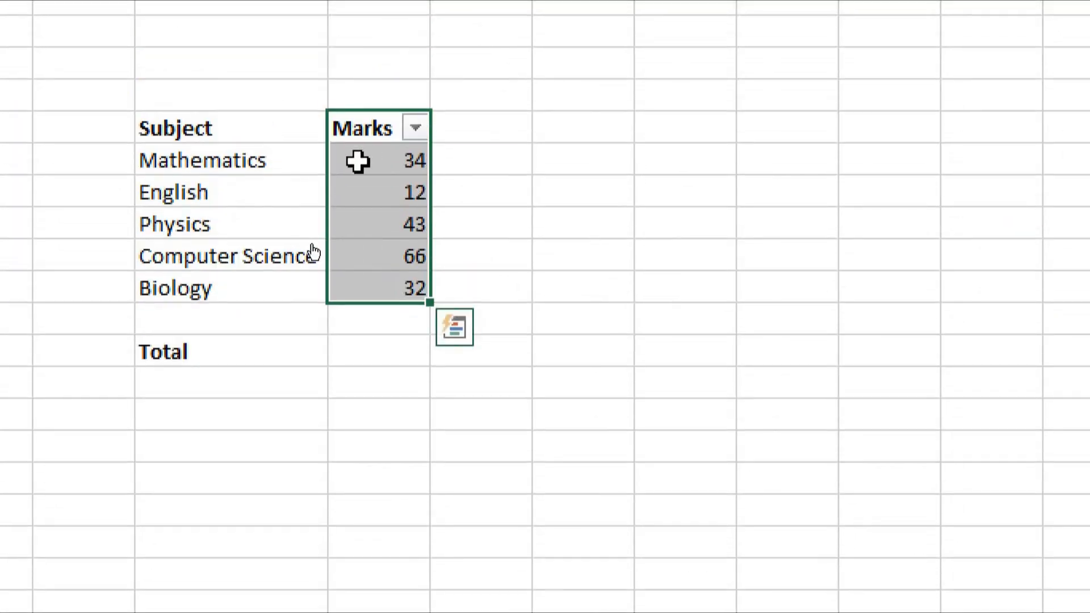
pyautogui.click(417, 129)
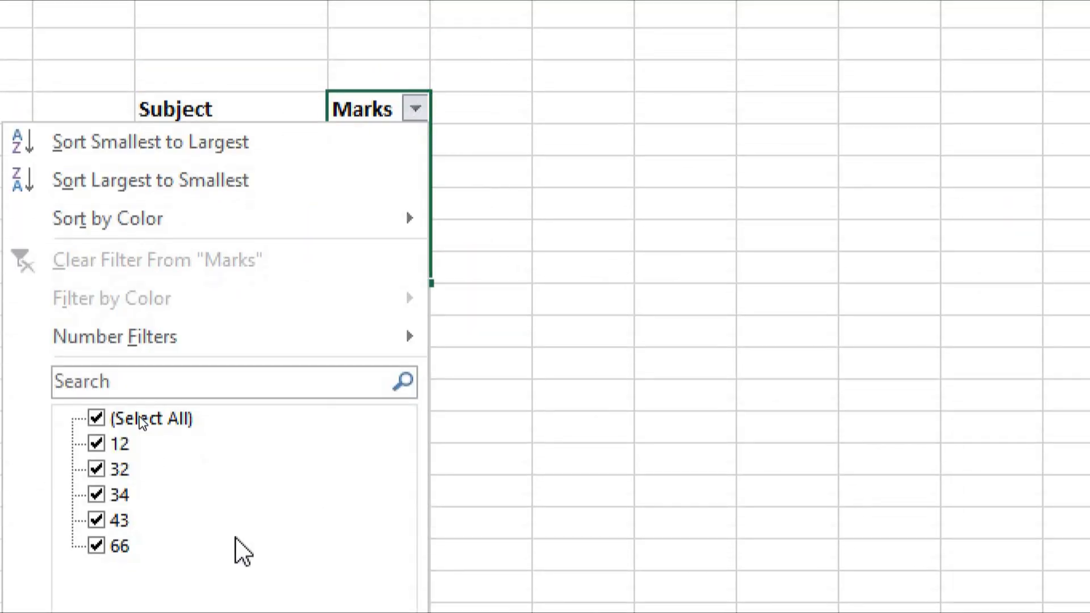
pyautogui.click(165, 444)
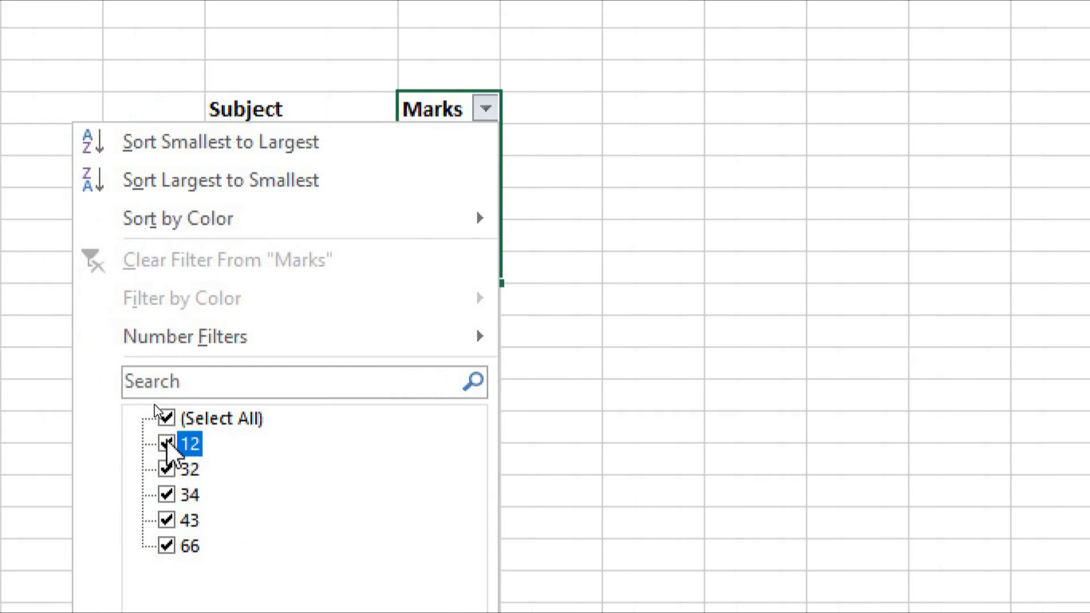
pyautogui.click(165, 519)
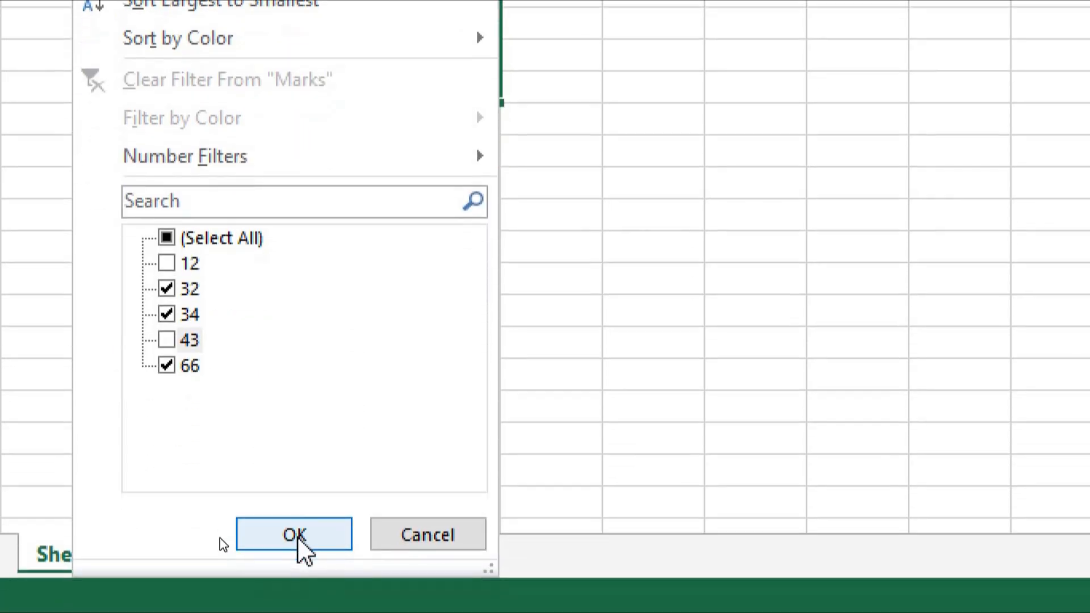
pyautogui.click(299, 534)
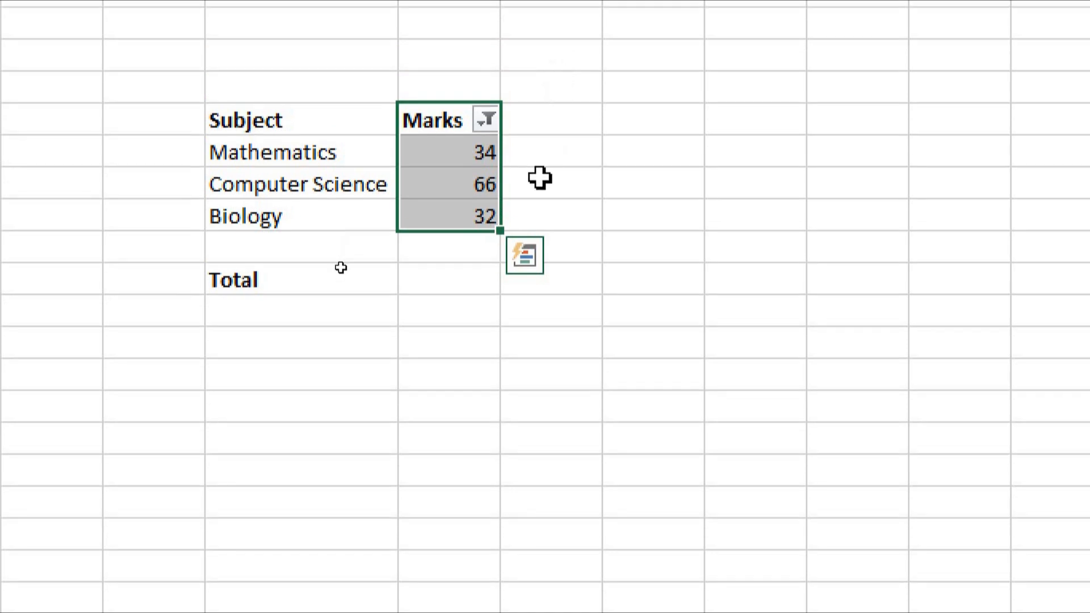
# - Include the values 12 and 43 in the Marks filter again and apply it
pyautogui.click(486, 119)
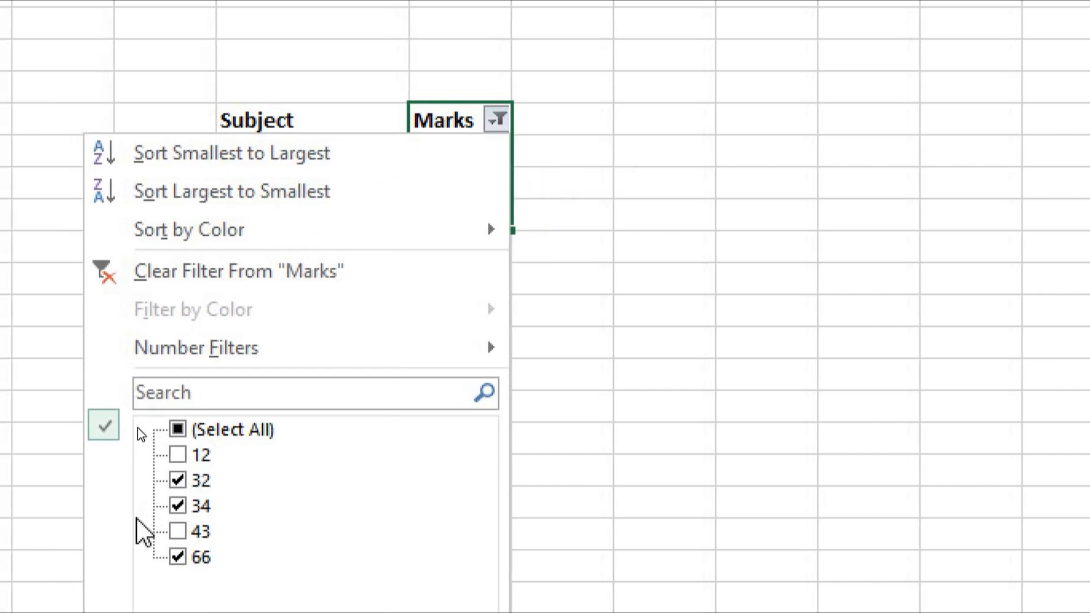
pyautogui.click(178, 454)
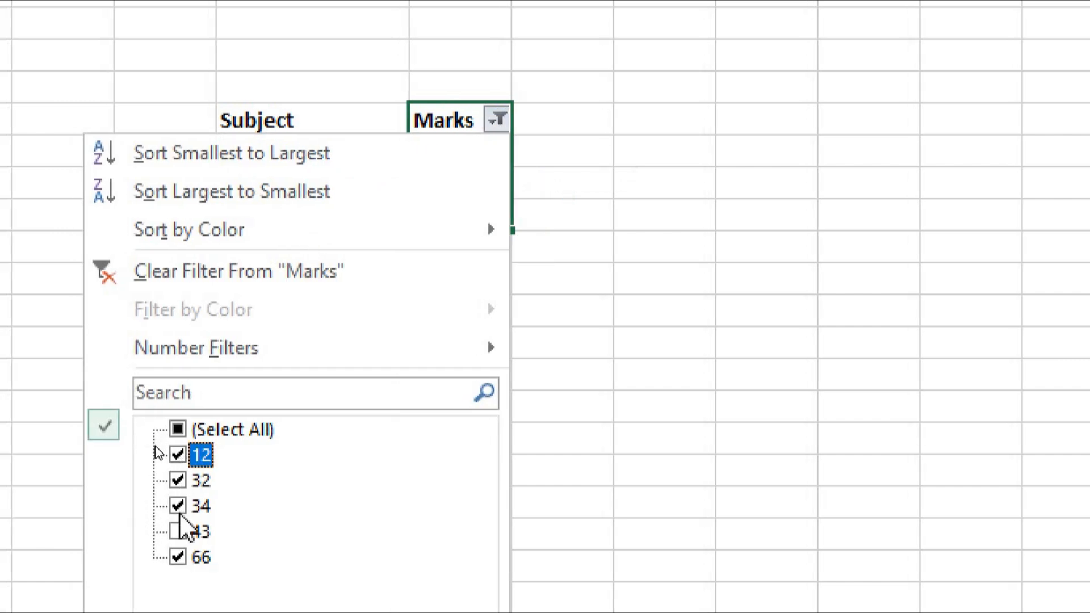
pyautogui.click(177, 531)
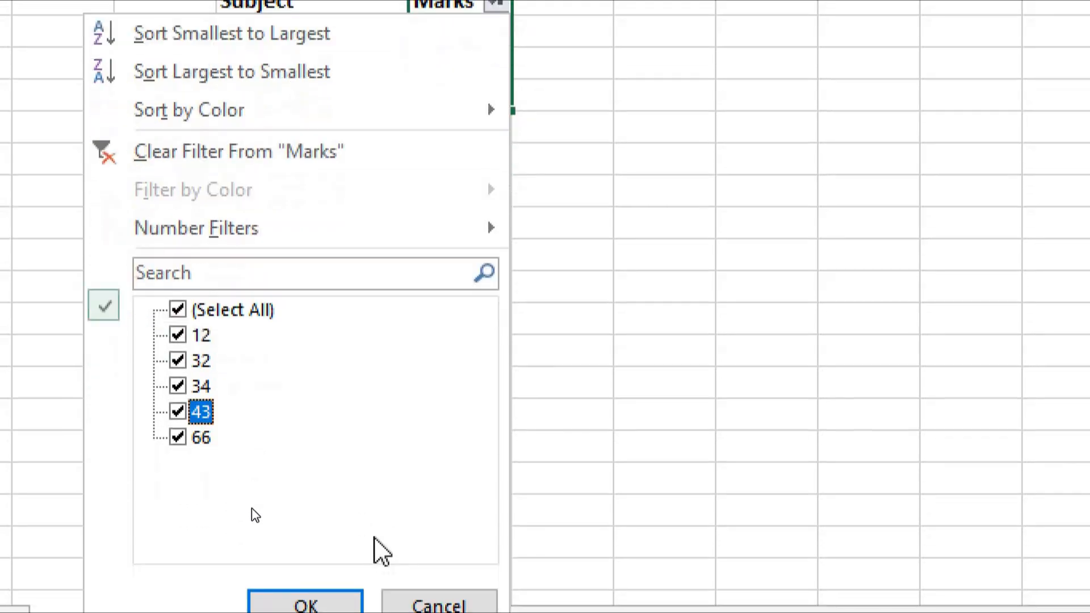
pyautogui.click(326, 574)
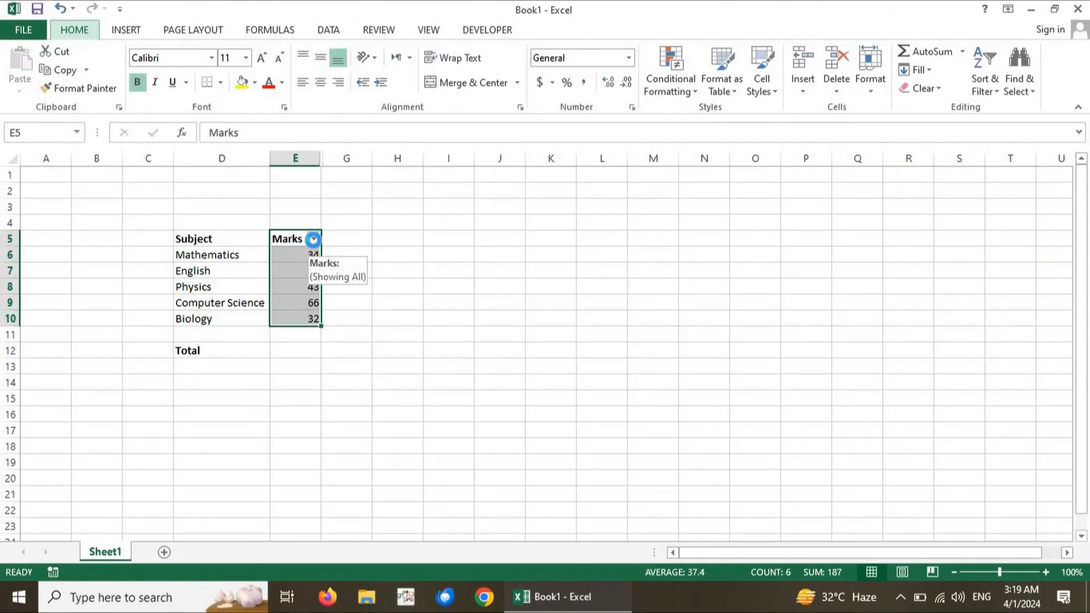
# - Examine the Number Filters conditions available for the Marks column and the marks in E6:E10 they apply to
pyautogui.click(313, 239)
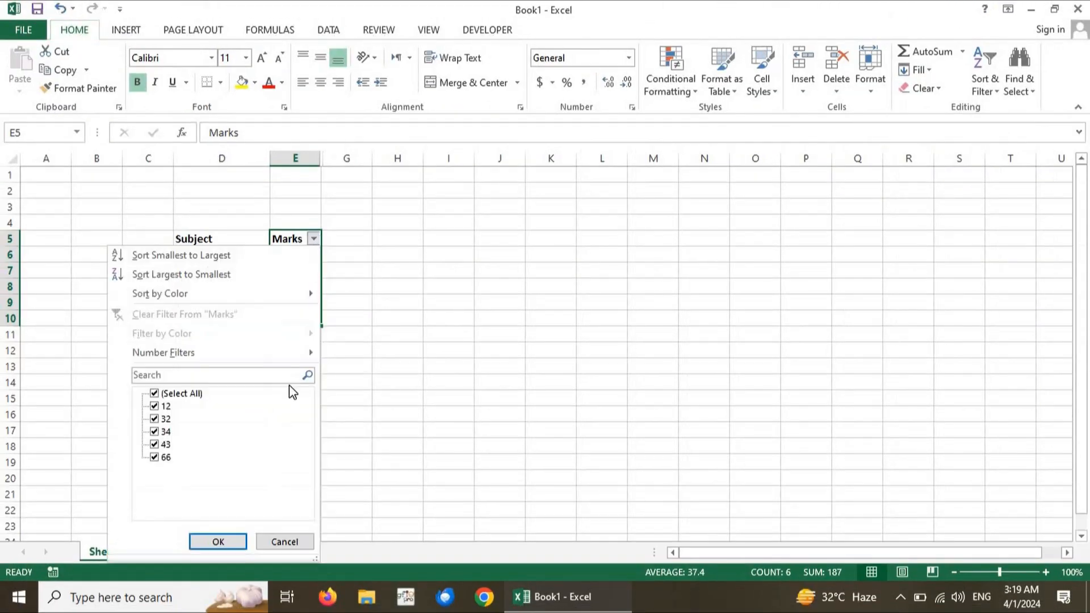
pyautogui.moveTo(295, 360)
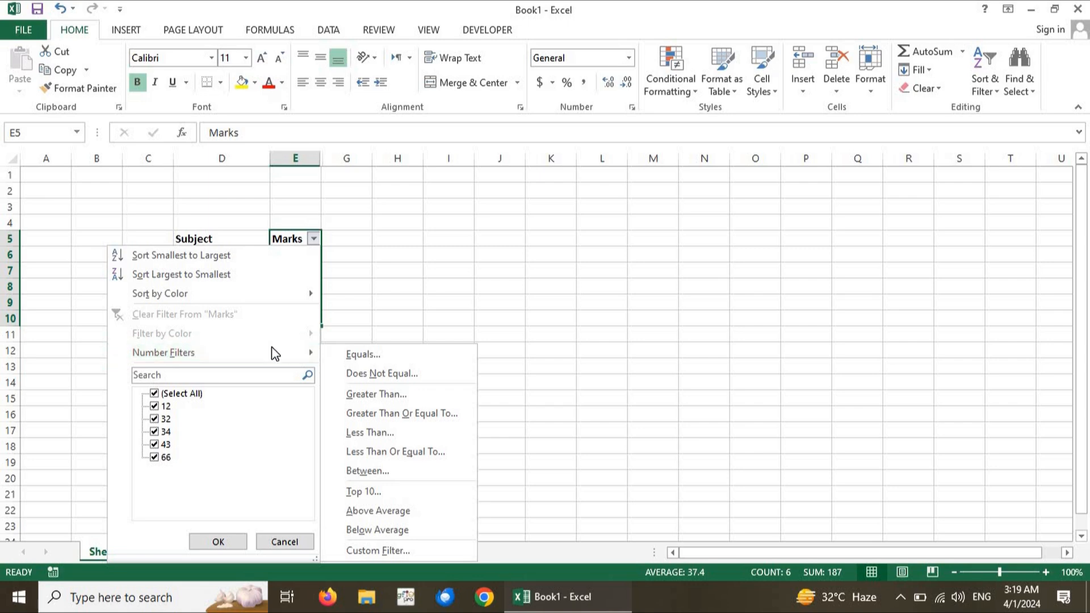
pyautogui.click(249, 374)
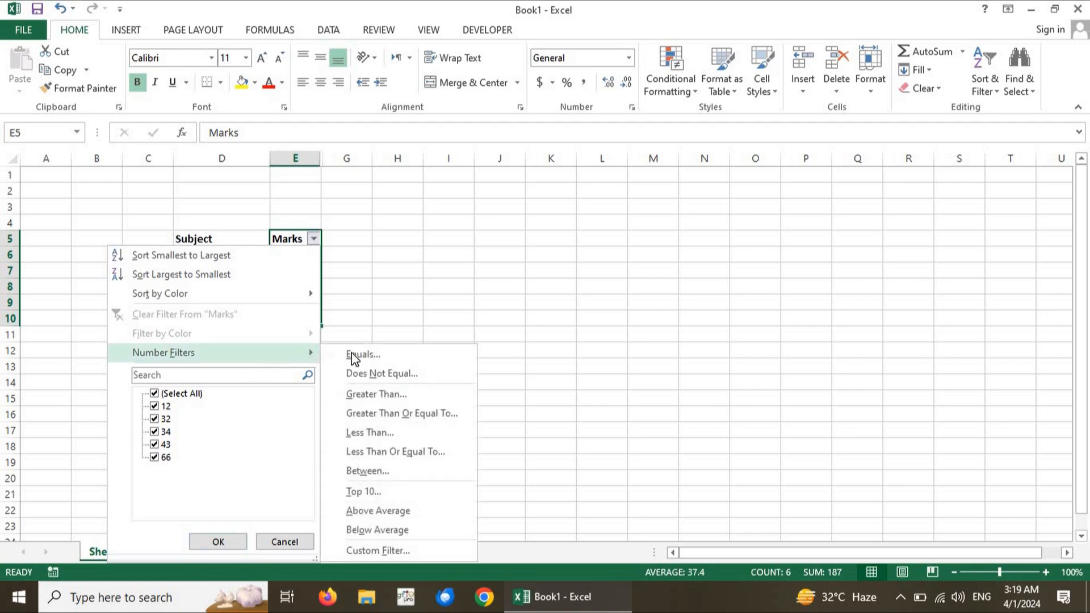
pyautogui.click(398, 218)
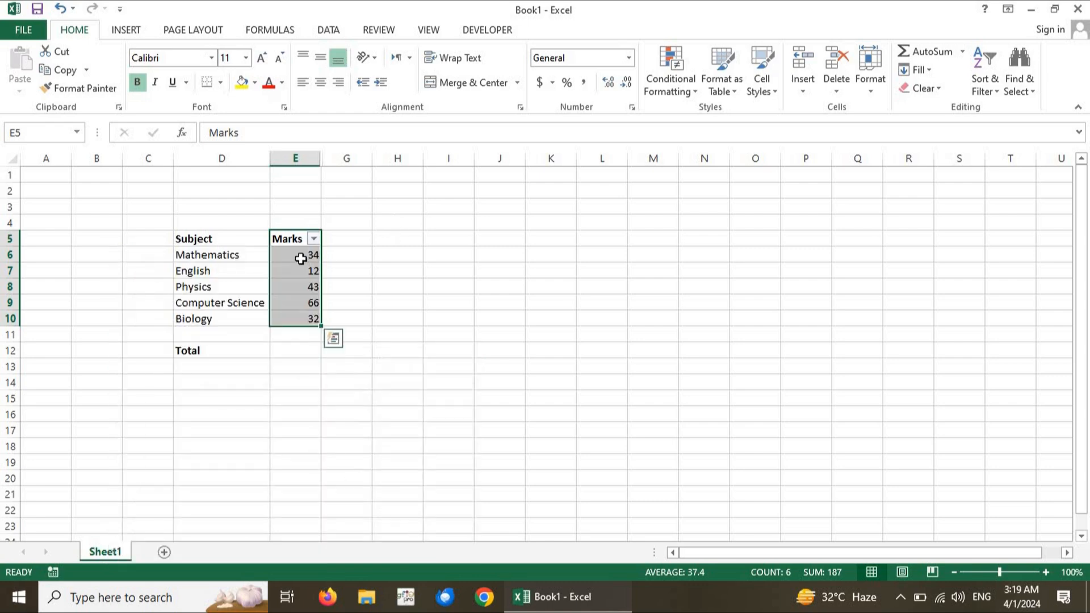
pyautogui.click(301, 258)
pyautogui.moveTo(307, 317); pyautogui.dragTo(306, 254)
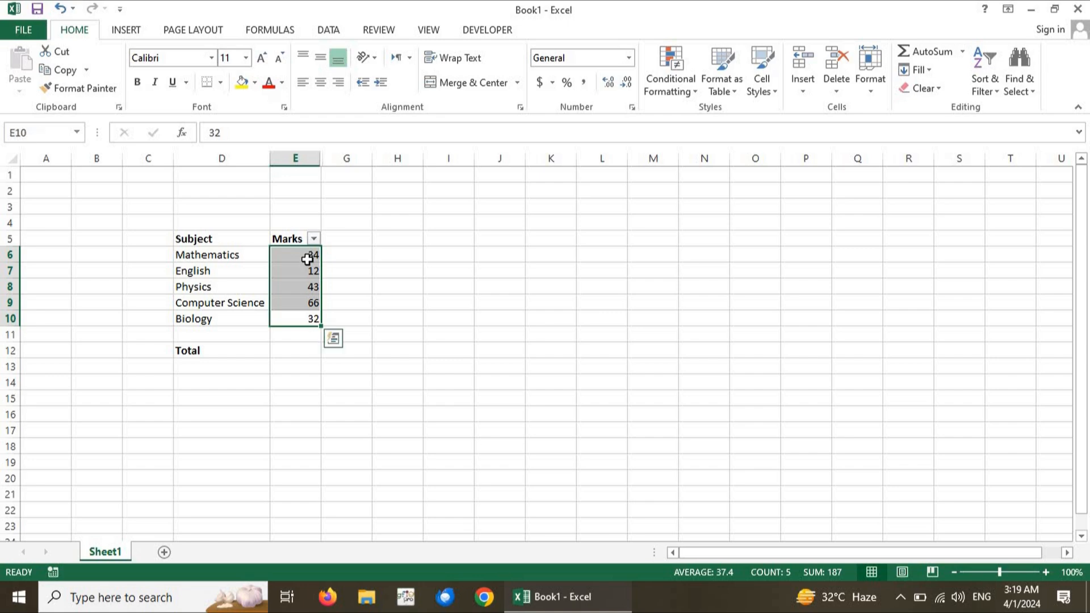
pyautogui.click(312, 307)
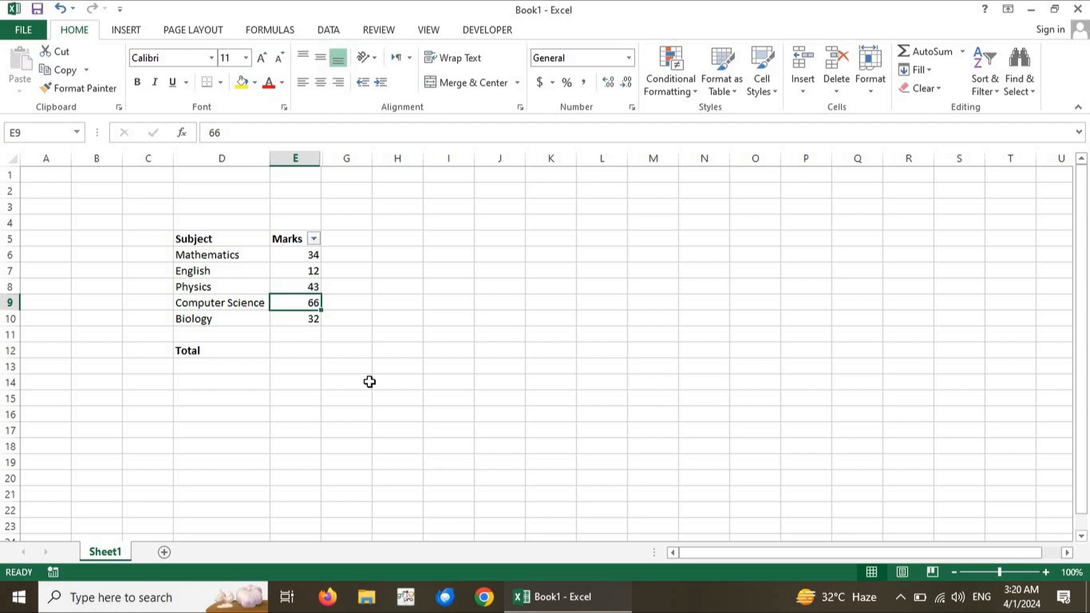
pyautogui.click(314, 239)
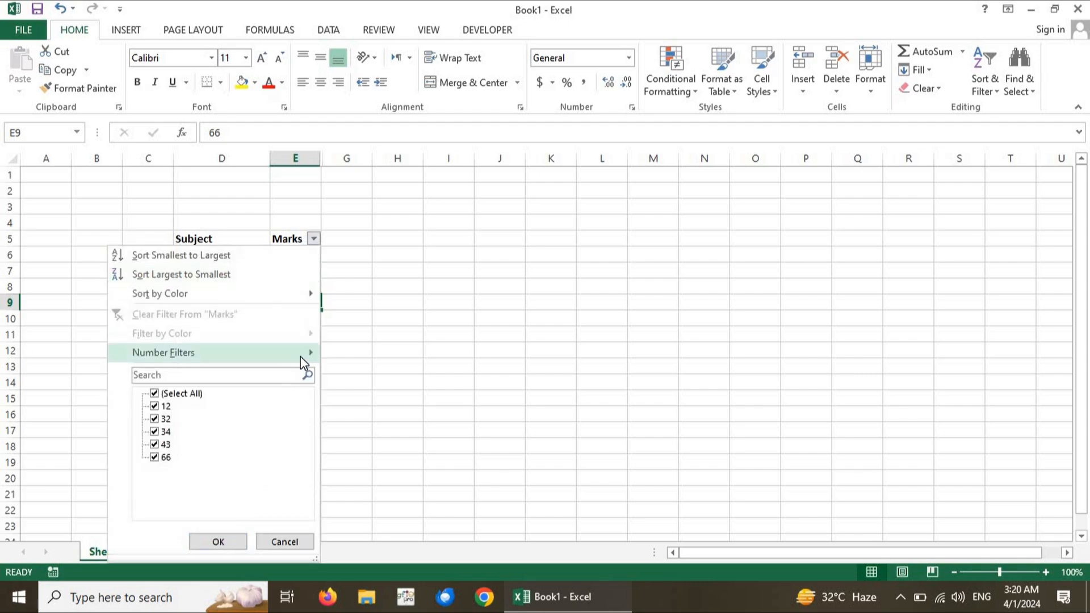
pyautogui.moveTo(301, 356)
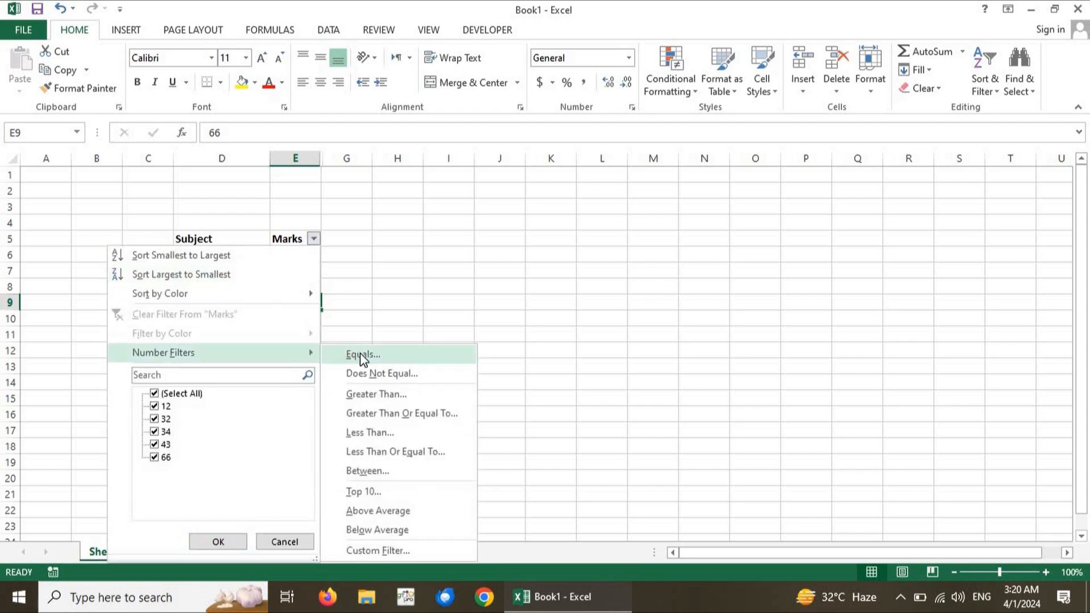
pyautogui.click(383, 265)
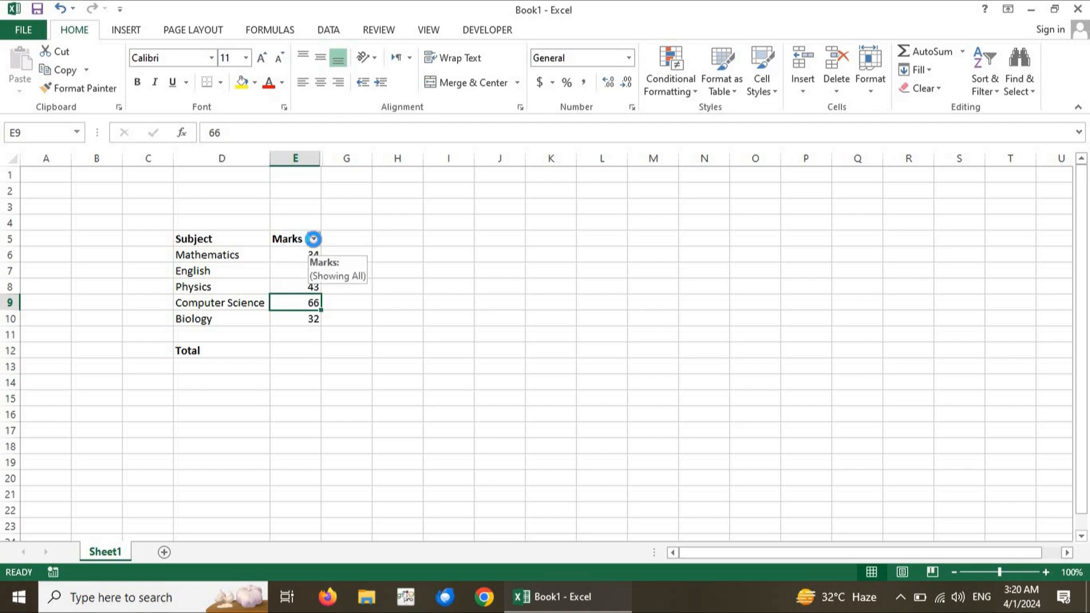
# - Apply a Greater Than number filter to the Marks column and check the marks in the remaining rows
pyautogui.click(313, 239)
pyautogui.moveTo(294, 360)
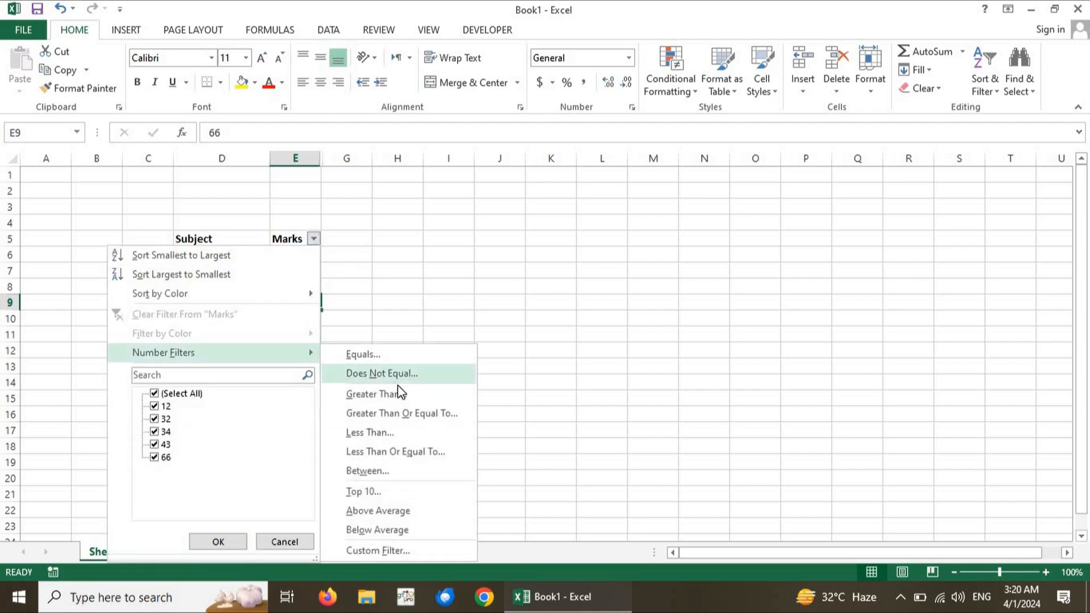
pyautogui.click(374, 394)
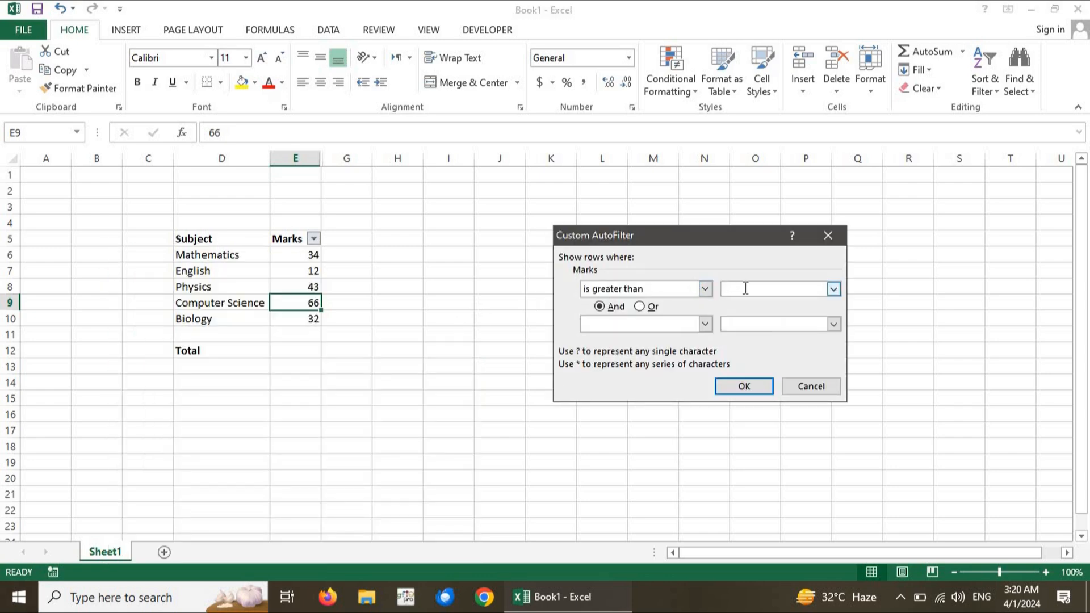
pyautogui.click(743, 386)
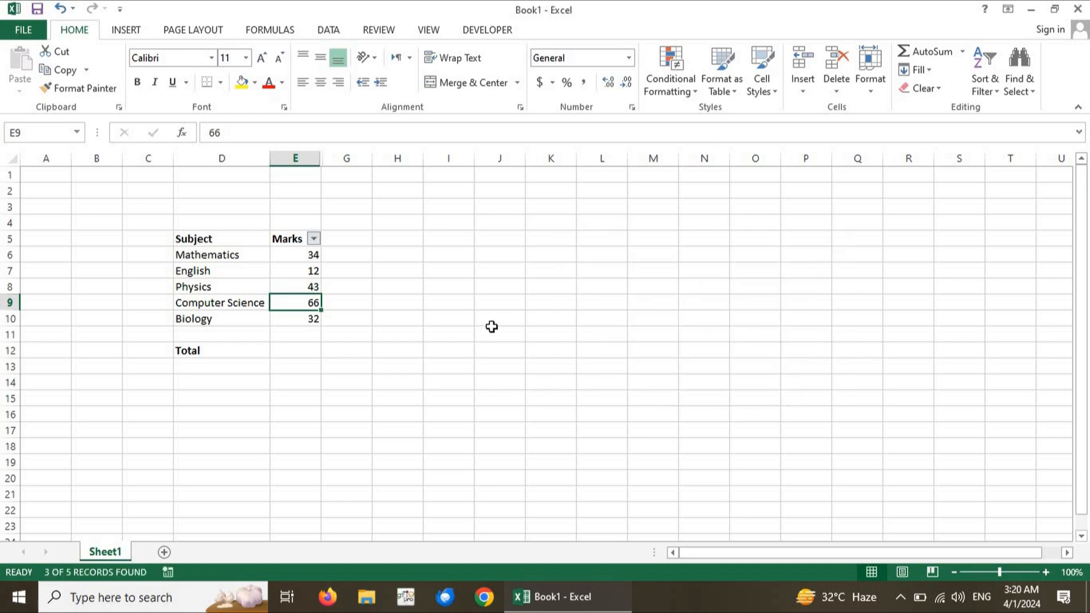
pyautogui.click(307, 253)
pyautogui.click(307, 271)
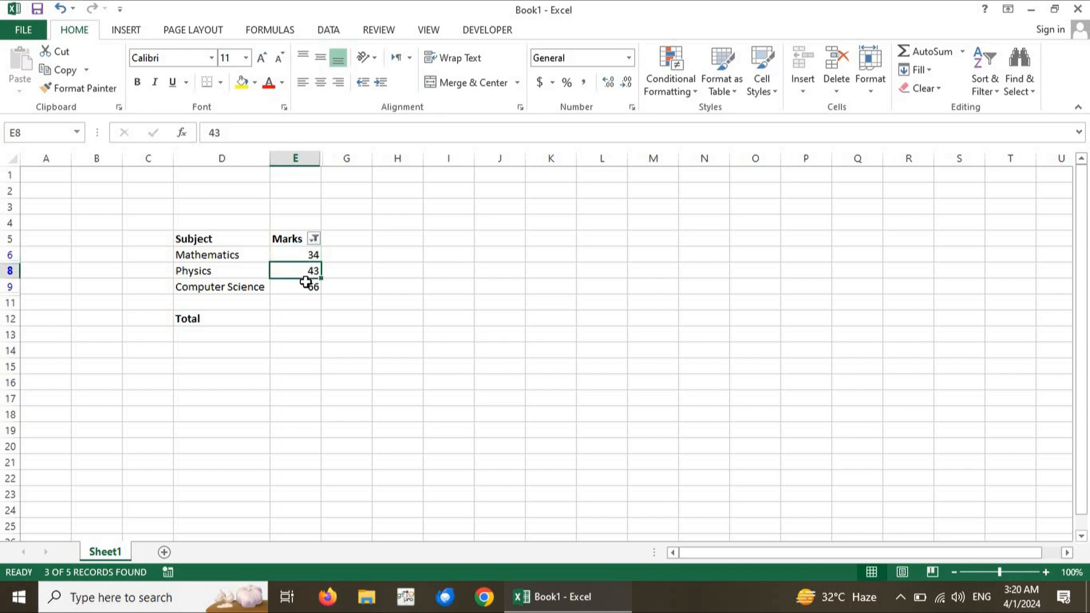
pyautogui.click(306, 286)
pyautogui.click(303, 255)
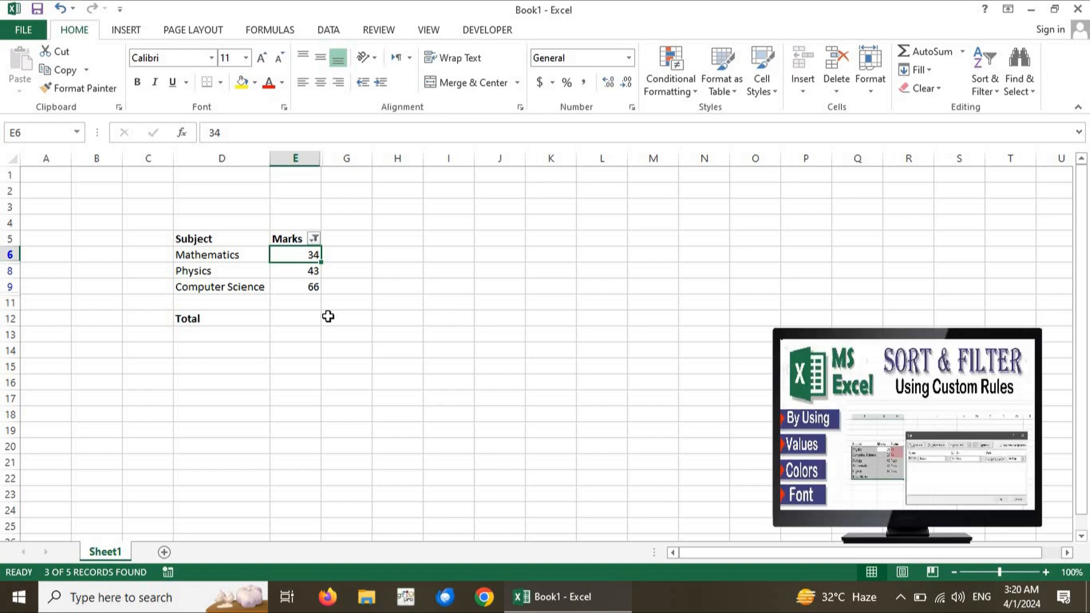
pyautogui.hotkey('ctrl', '0')
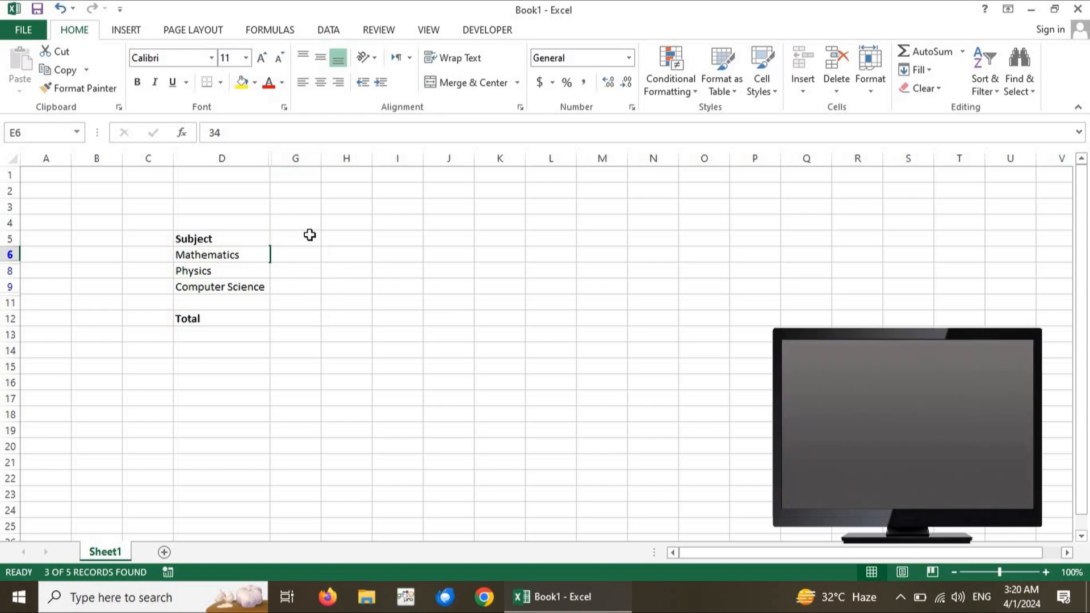
pyautogui.click(292, 292)
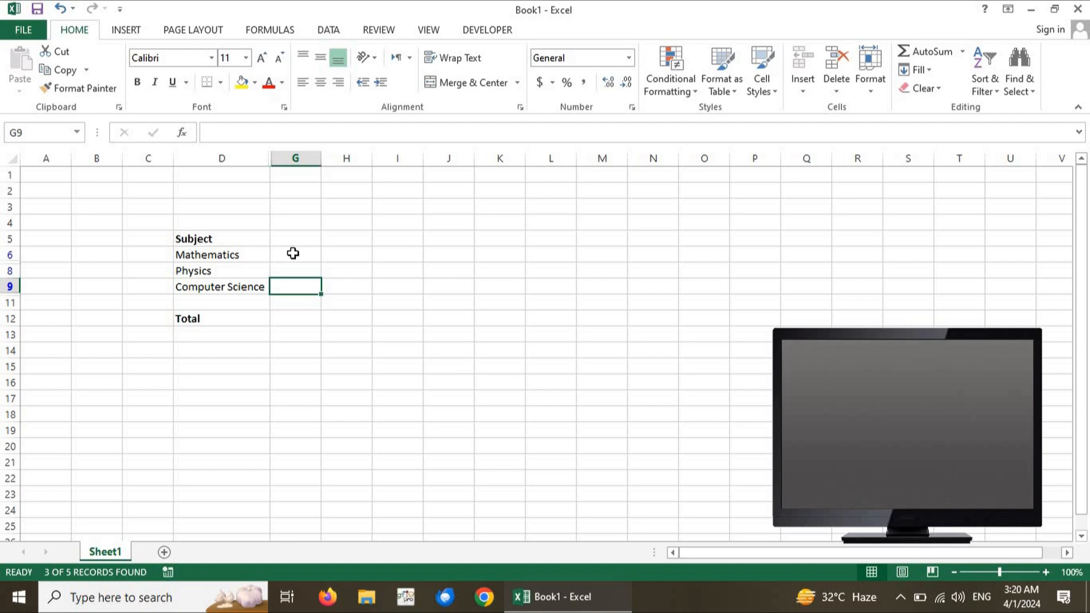
pyautogui.click(293, 254)
pyautogui.hotkey('ctrl', 'z')
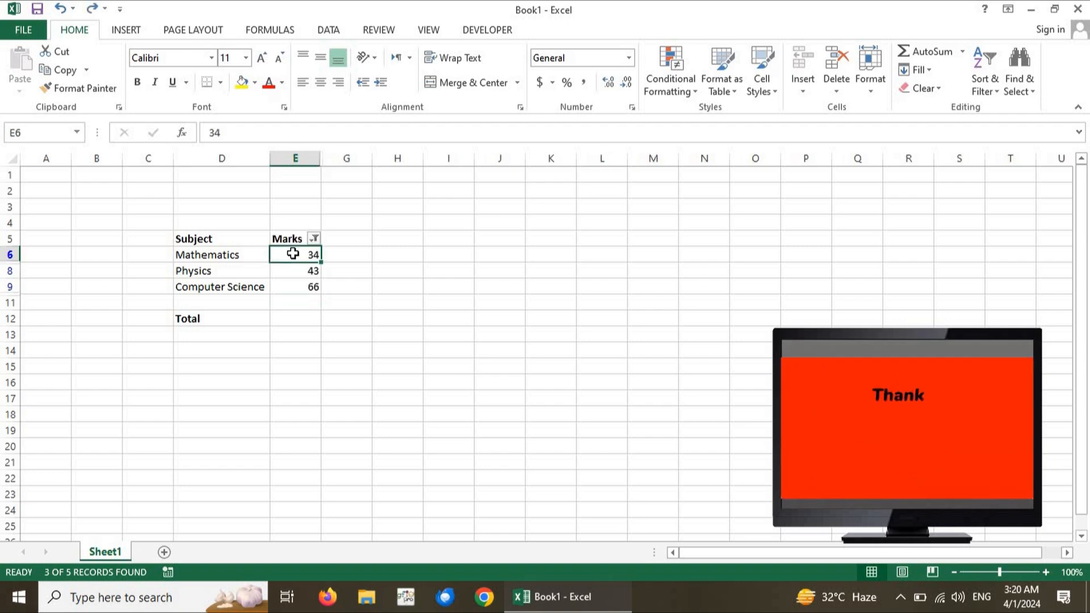
# - Clear the number filter from the Marks column so all subject rows are shown
pyautogui.click(344, 289)
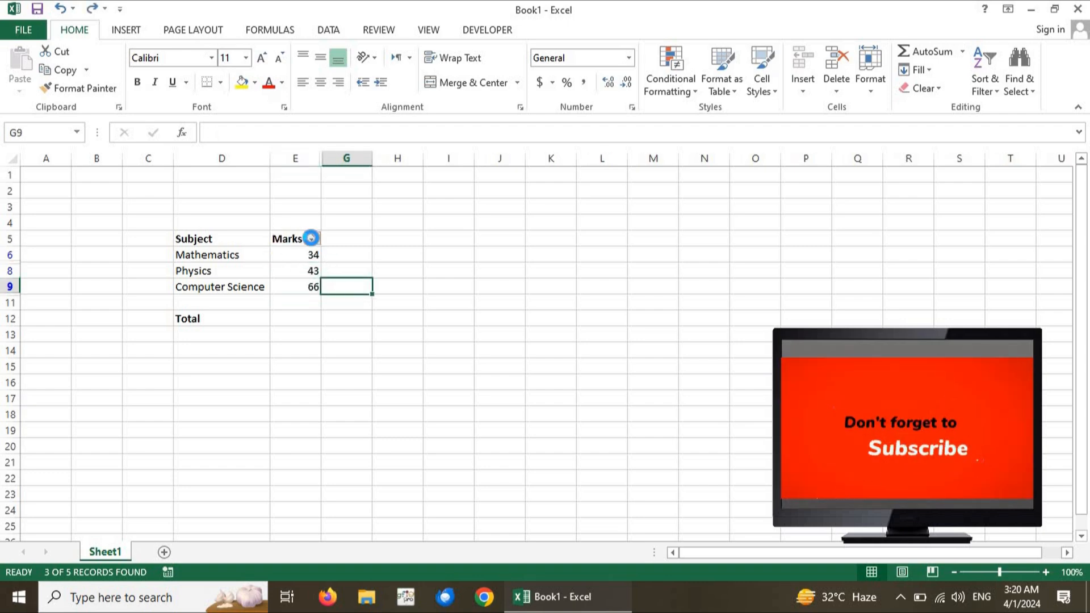
pyautogui.click(313, 238)
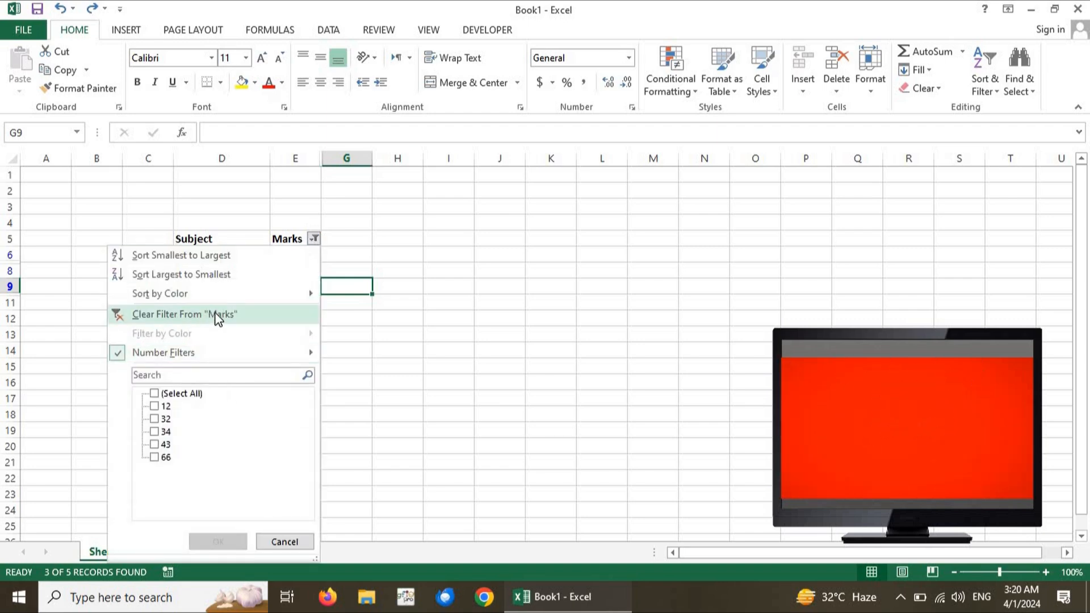
pyautogui.press('Escape')
pyautogui.click(315, 238)
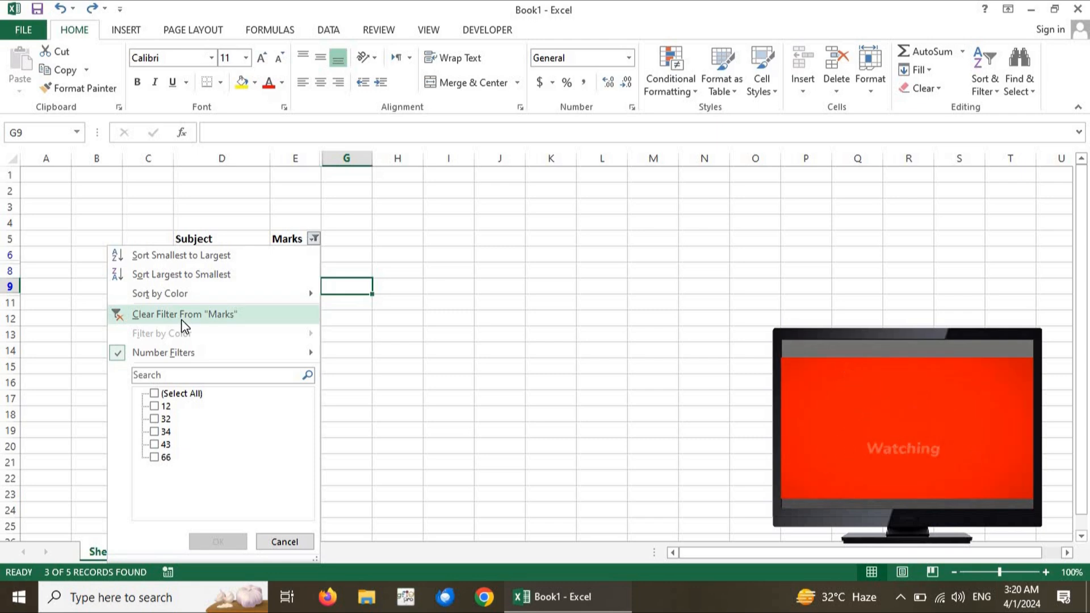
pyautogui.click(182, 319)
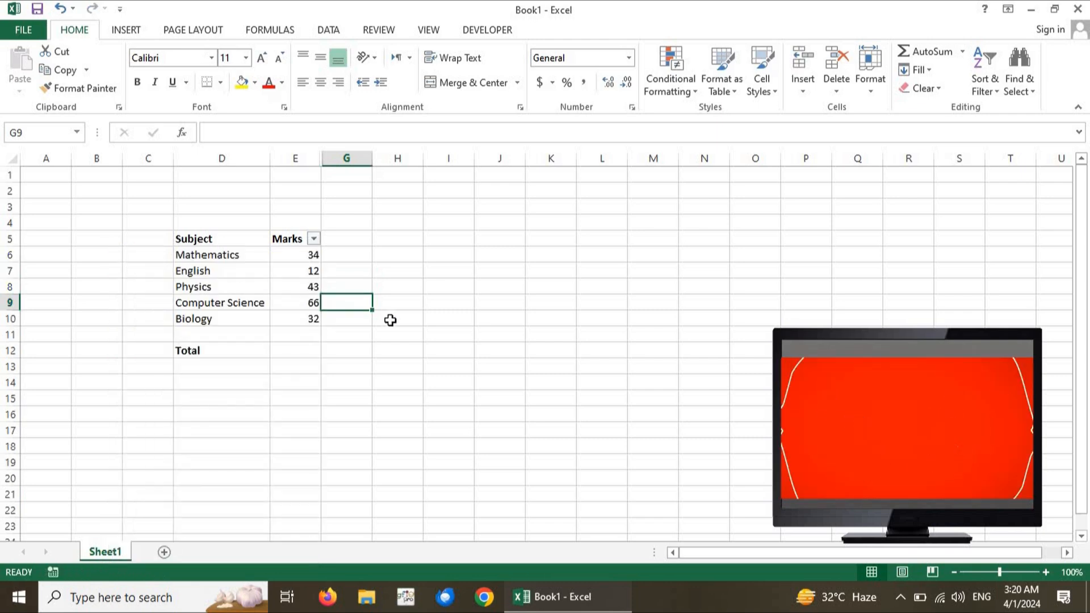
pyautogui.click(390, 320)
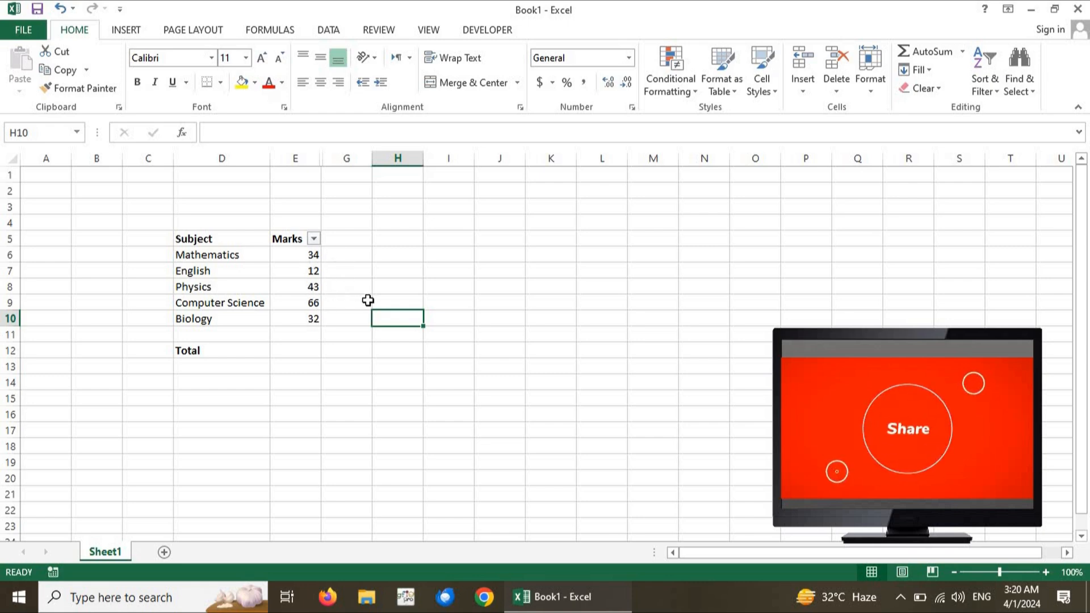